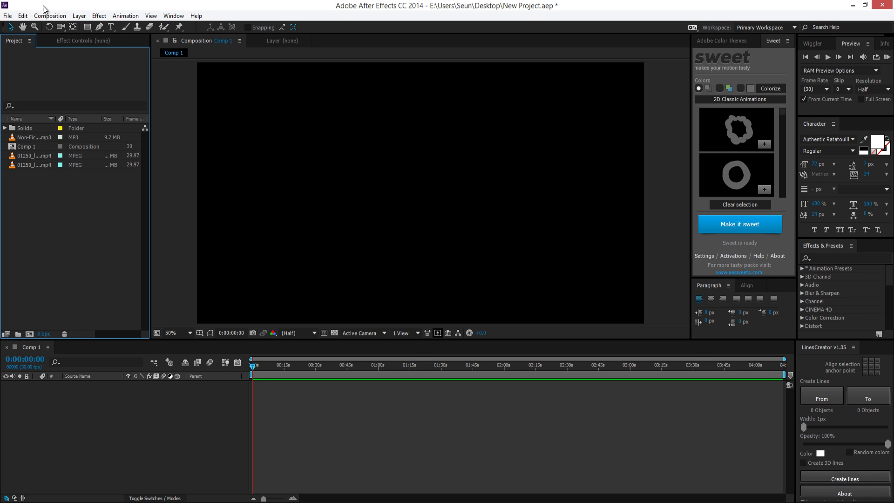
pyautogui.click(22, 18)
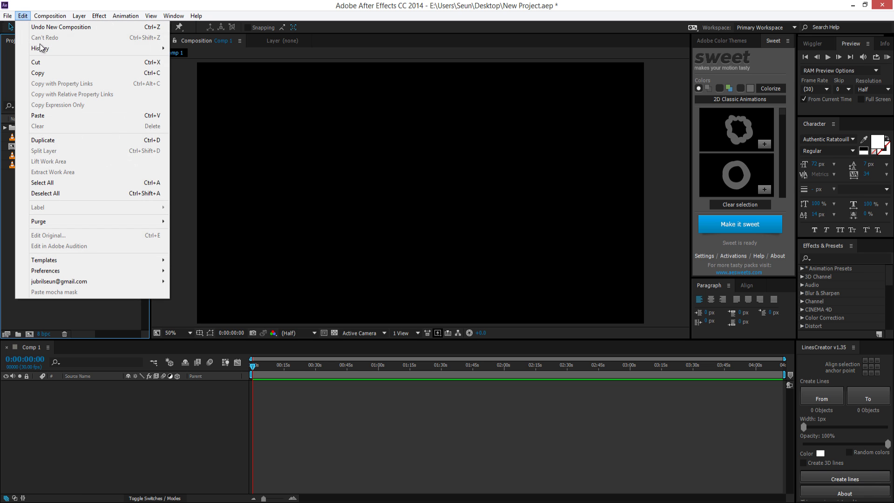
pyautogui.click(280, 402)
pyautogui.click(23, 17)
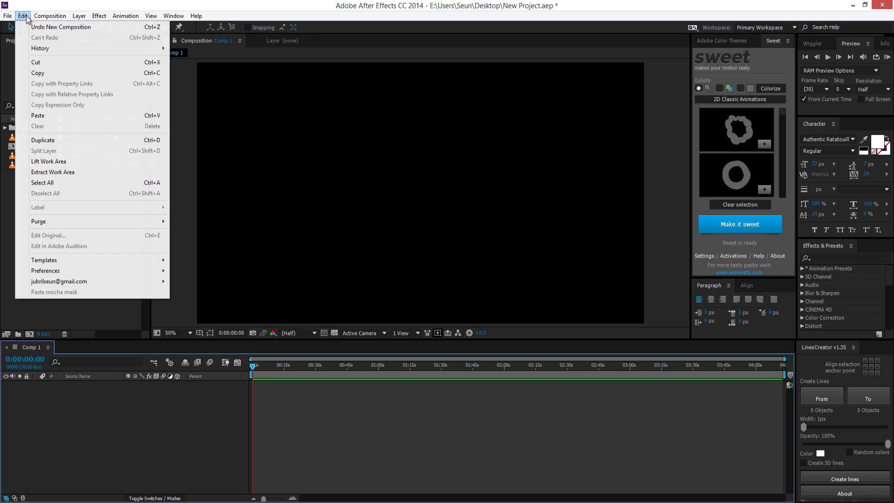
pyautogui.click(329, 426)
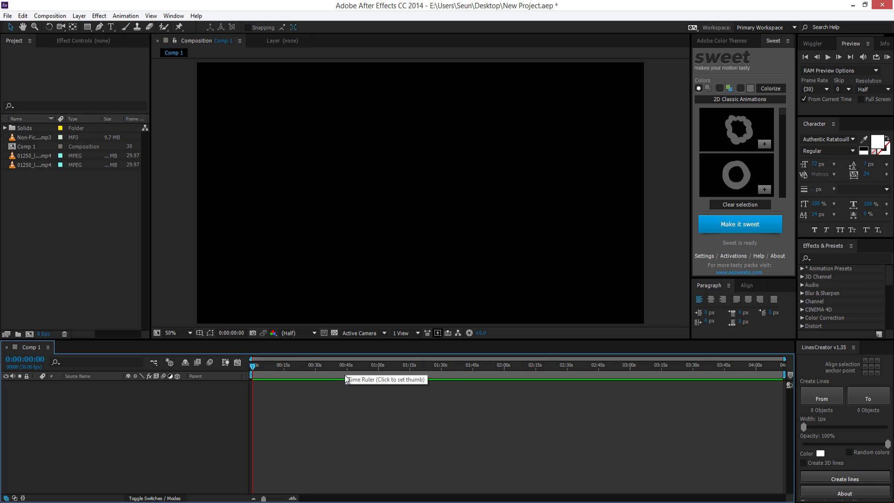
# Create a new red solid layer in Comp 1 with the default solid settings.
pyautogui.click(79, 16)
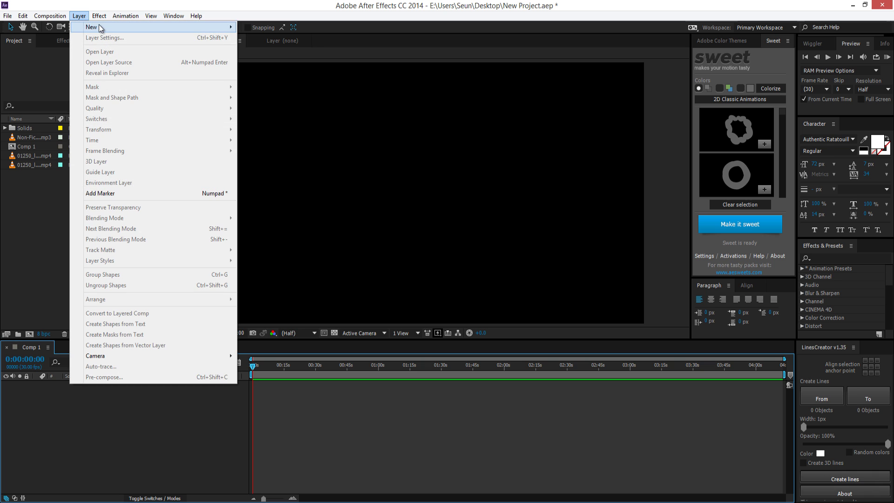
pyautogui.moveTo(99, 28)
pyautogui.click(253, 38)
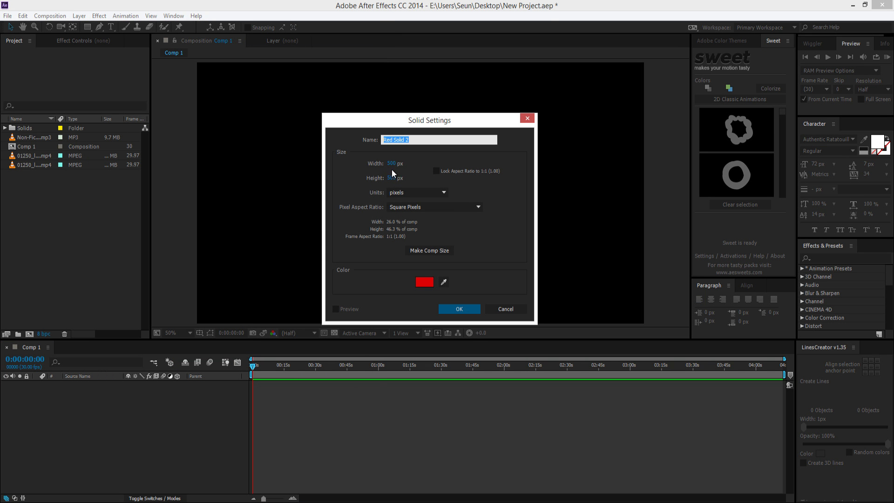
pyautogui.click(455, 310)
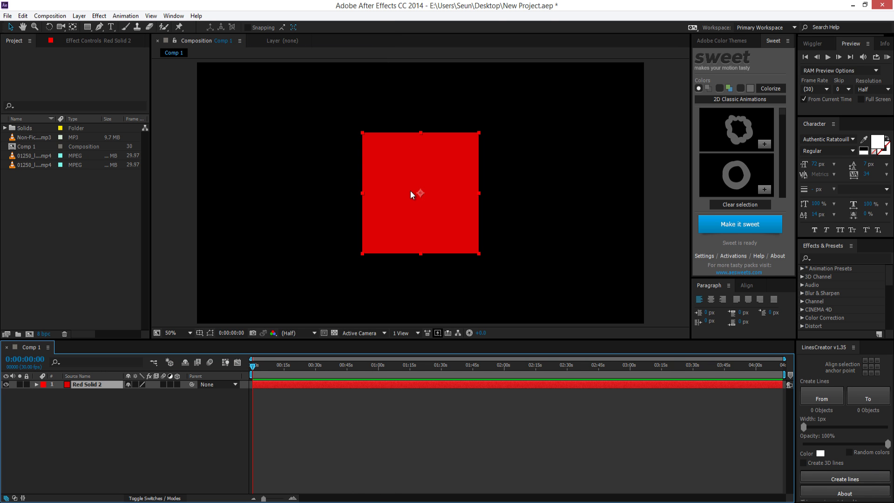
pyautogui.click(185, 446)
# Show the red solid's Position, Scale and Opacity one at a time, and examine its full Transform group.
pyautogui.click(80, 381)
pyautogui.click(36, 388)
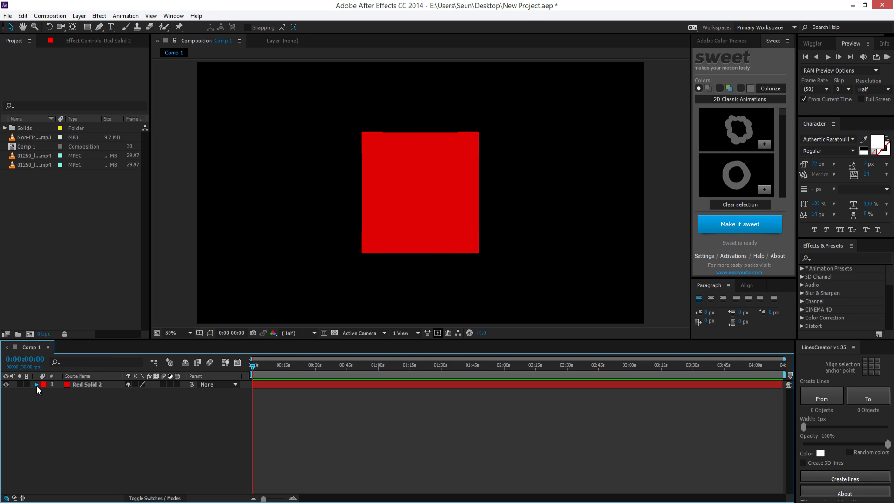
pyautogui.click(80, 386)
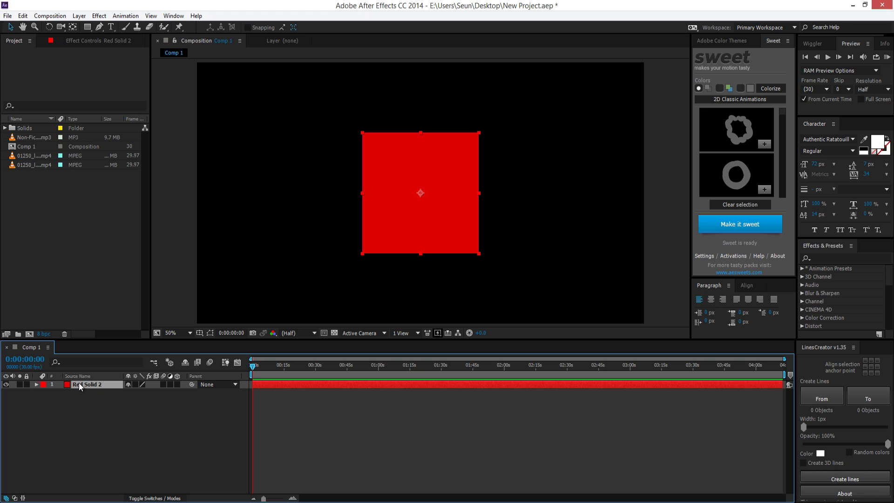
pyautogui.press('p')
pyautogui.press('s')
pyautogui.press('t')
pyautogui.click(37, 384)
pyautogui.click(36, 384)
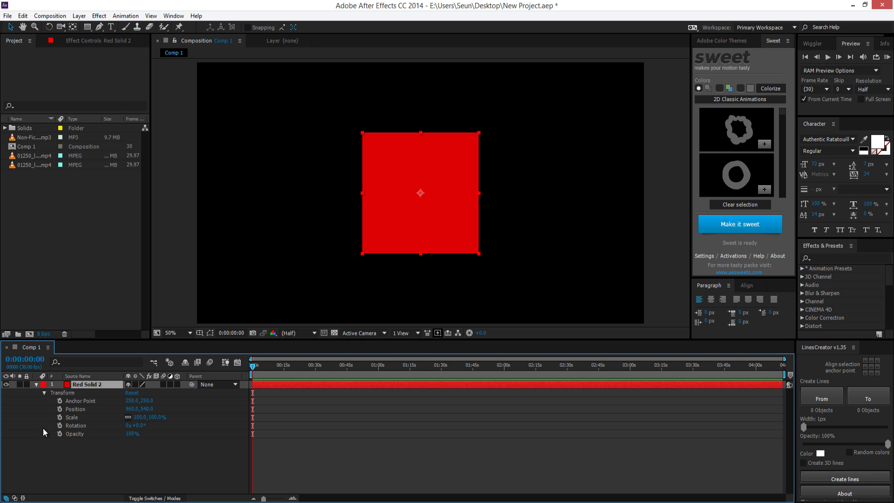
pyautogui.click(45, 392)
# Duplicate the red solid layer six times.
pyautogui.hotkey('ctrl', 'd')
pyautogui.hotkey('ctrl', 'd')
pyautogui.hotkey('ctrl', 'd')
pyautogui.hotkey('ctrl', 'd')
pyautogui.hotkey('ctrl', 'd')
pyautogui.hotkey('ctrl', 'd')
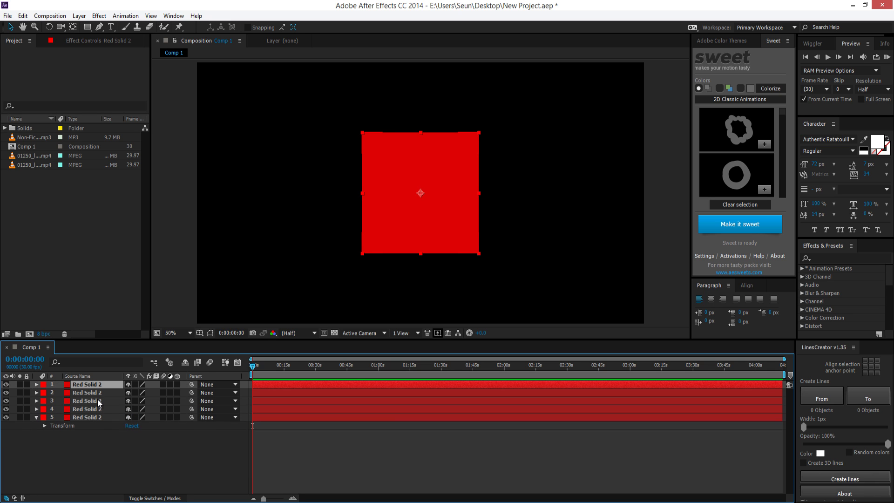
pyautogui.click(74, 471)
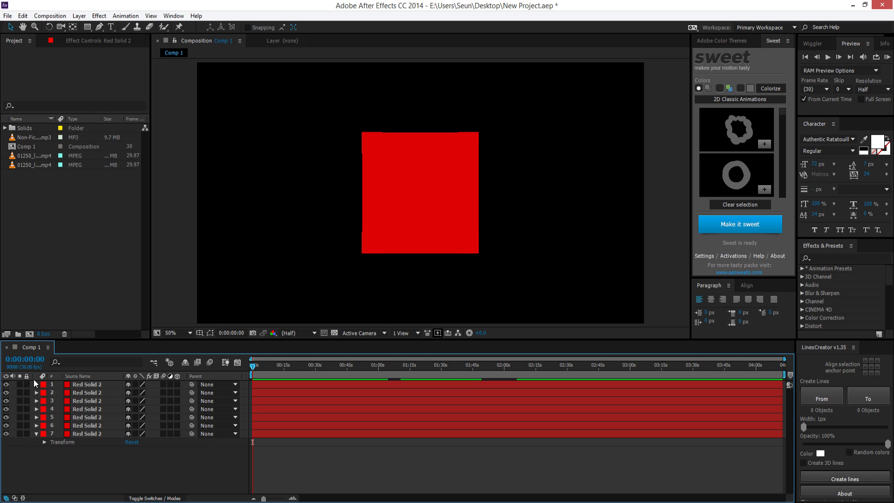
# Examine the Transform properties of solid layer 4 and collapse the layer.
pyautogui.click(37, 410)
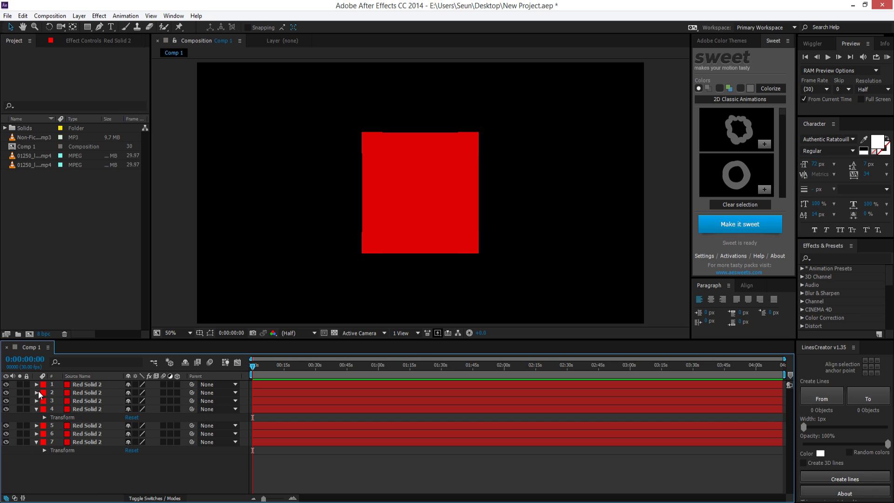
pyautogui.click(36, 410)
pyautogui.click(71, 410)
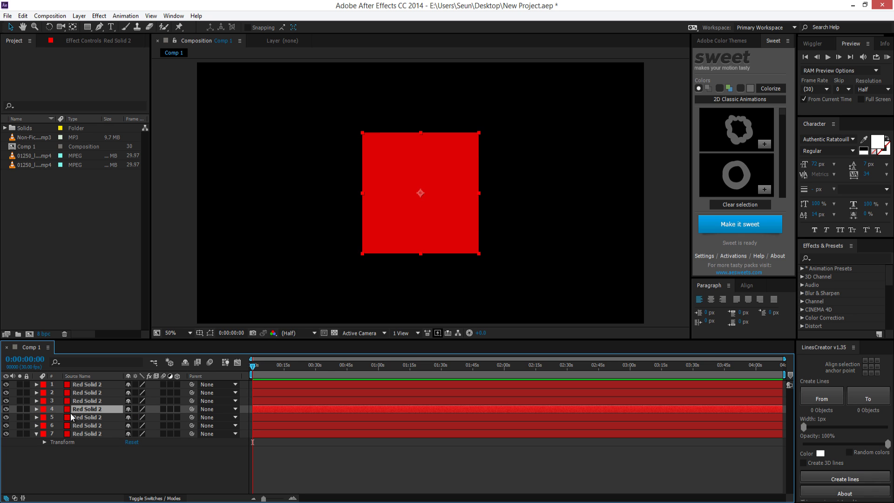
pyautogui.press('F2')
pyautogui.click(36, 409)
pyautogui.click(44, 417)
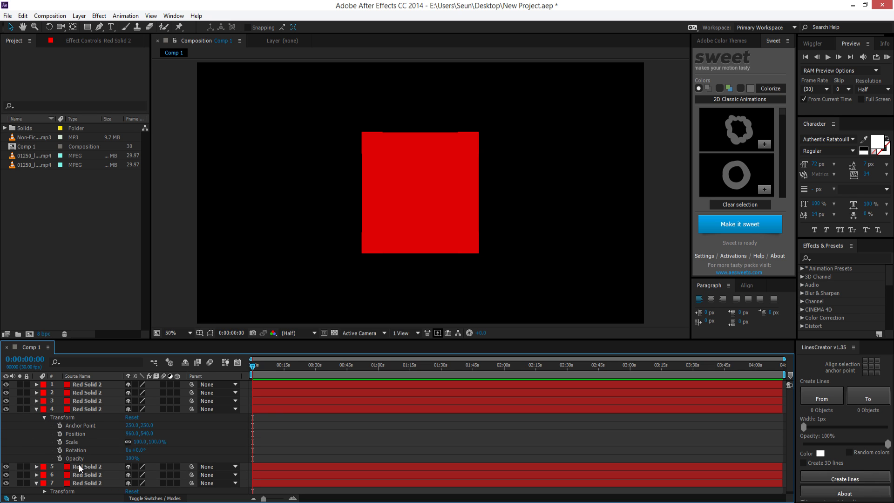
pyautogui.click(36, 410)
# Show only Position on layer 3, only Rotation on layer 4 and only Opacity on layer 2.
pyautogui.click(88, 401)
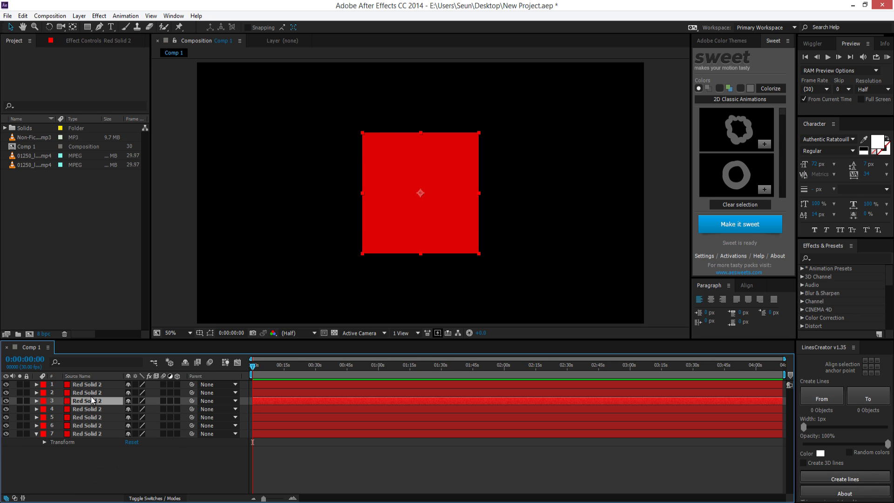
pyautogui.press('p')
pyautogui.click(82, 417)
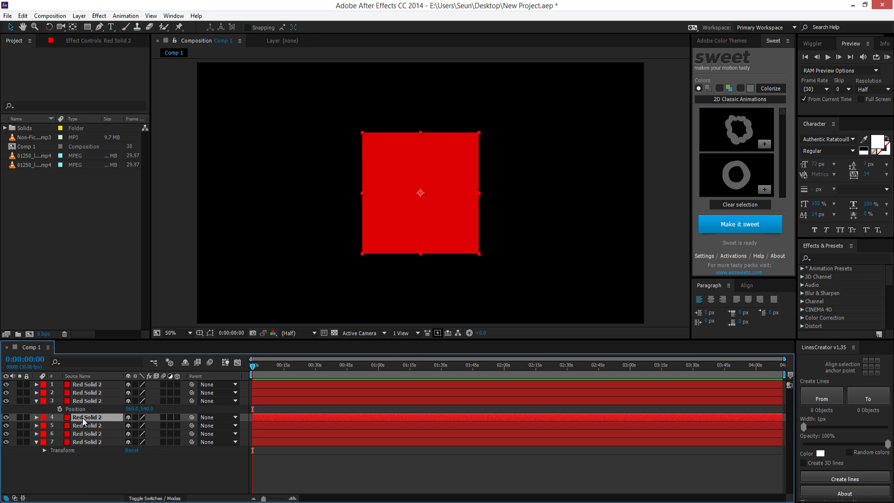
pyautogui.press('r')
pyautogui.click(81, 394)
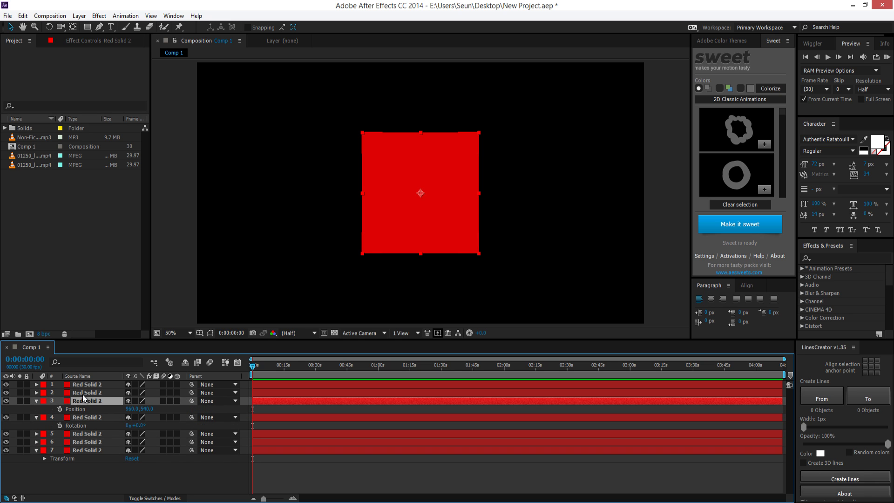
pyautogui.press('t')
pyautogui.click(315, 416)
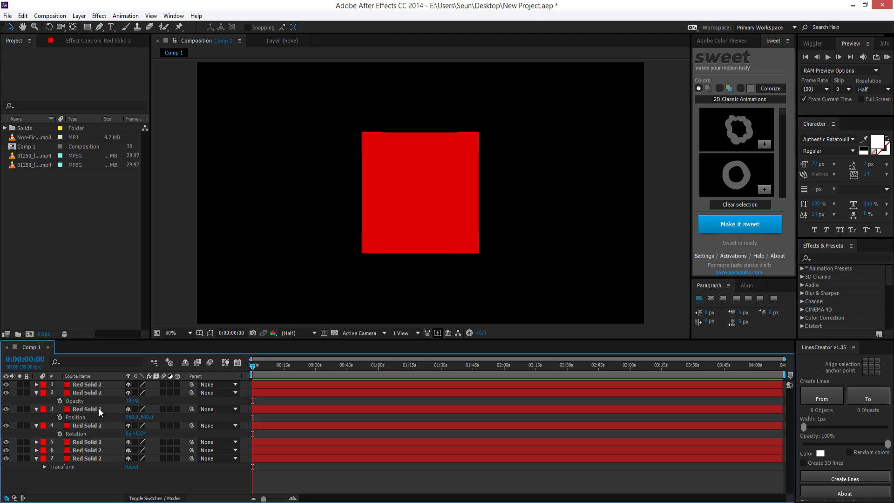
# Show Position and afterwards Opacity for all seven solid layers at once.
pyautogui.click(89, 458)
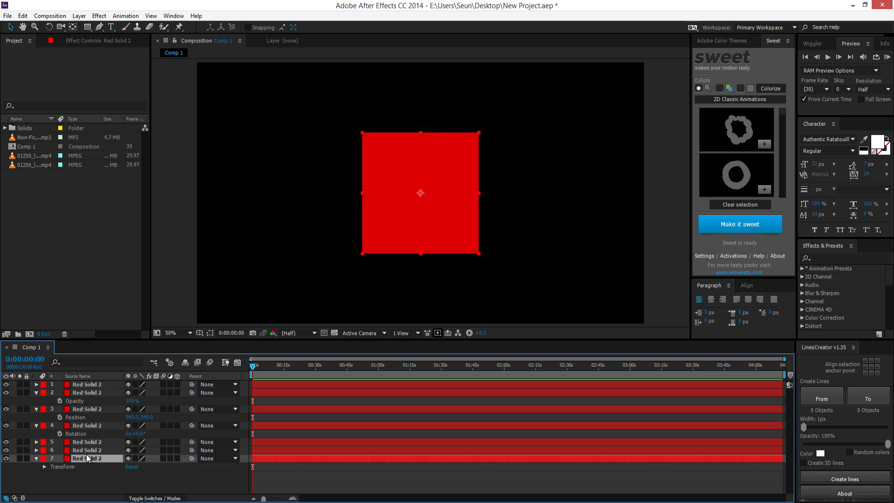
pyautogui.keyDown('shift'); pyautogui.click(81, 384); pyautogui.keyUp('shift')
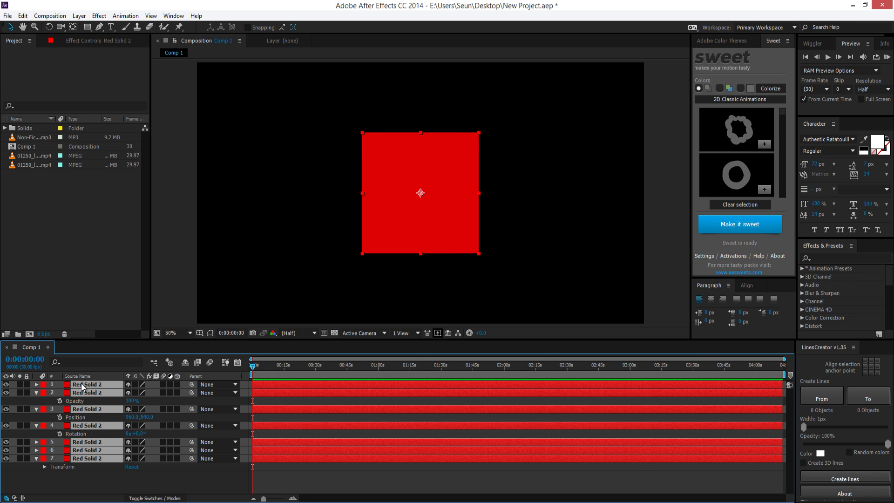
pyautogui.press('p')
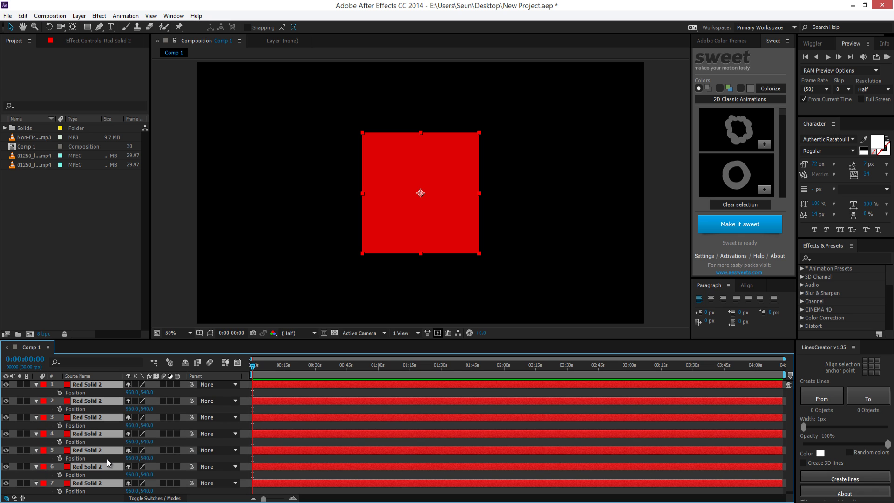
pyautogui.press('t')
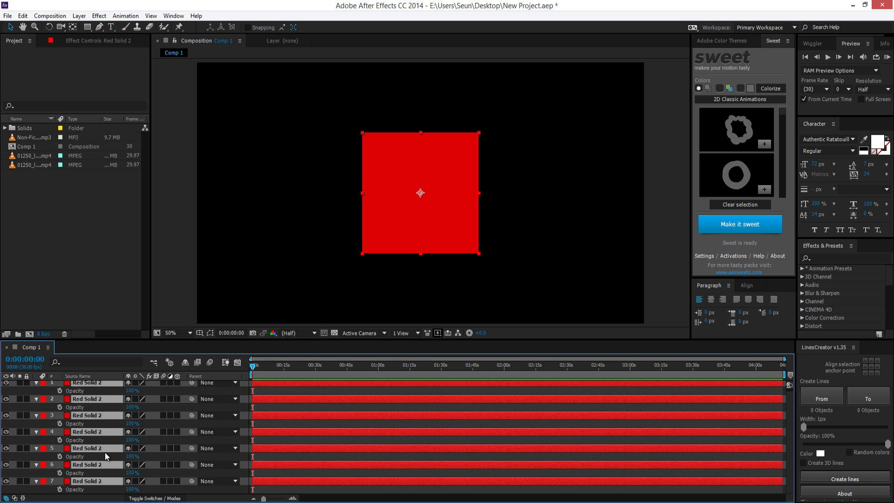
pyautogui.click(249, 393)
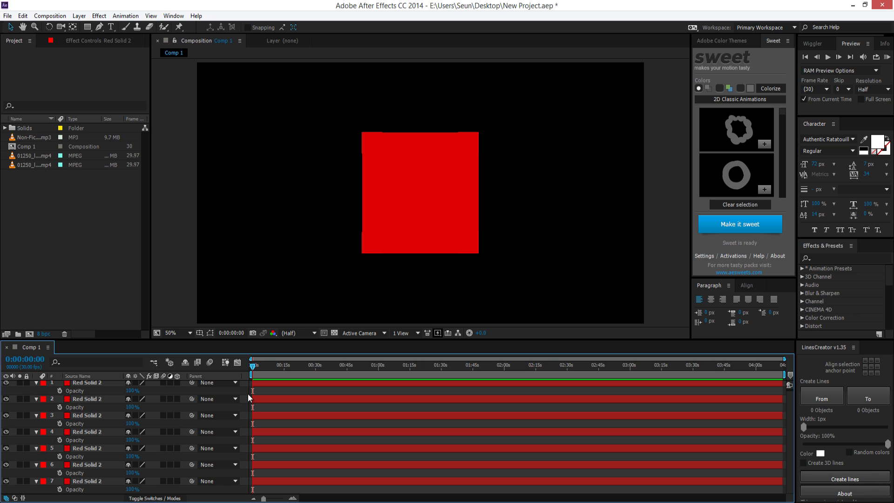
pyautogui.click(242, 392)
pyautogui.click(242, 395)
# Show Opacity, Rotation, Anchor Point and Scale one at a time for layers 4 to 7, and collapse all layers.
pyautogui.click(80, 485)
pyautogui.keyDown('shift'); pyautogui.click(85, 435); pyautogui.keyUp('shift')
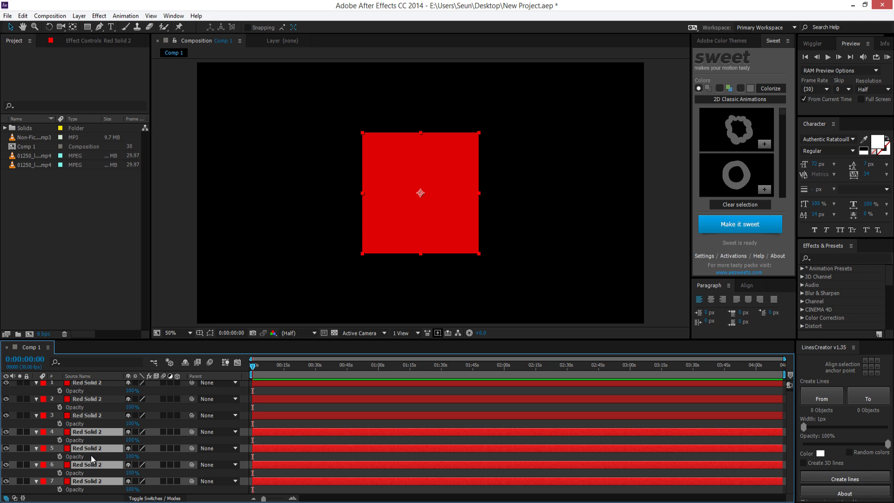
pyautogui.click(242, 437)
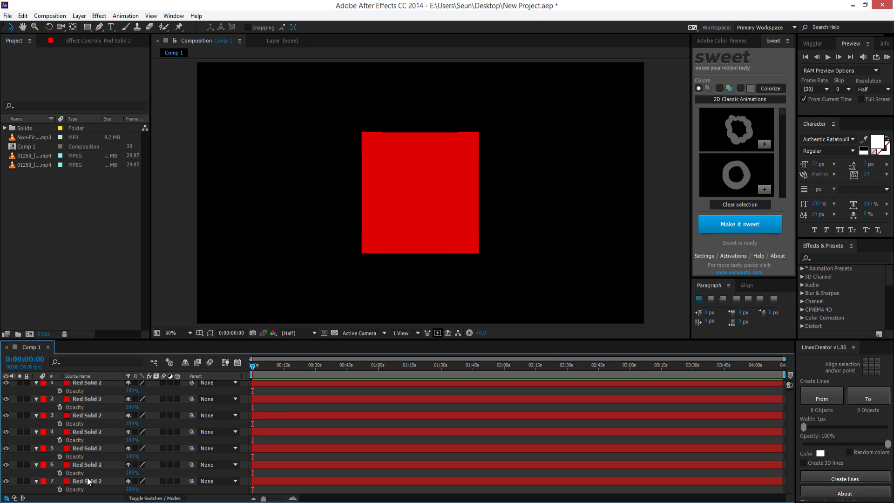
pyautogui.click(86, 480)
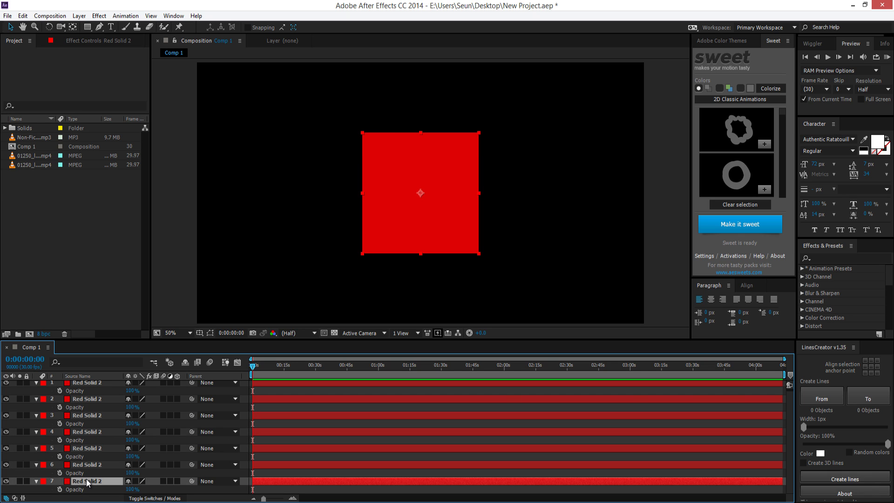
pyautogui.keyDown('shift'); pyautogui.click(90, 434); pyautogui.keyUp('shift')
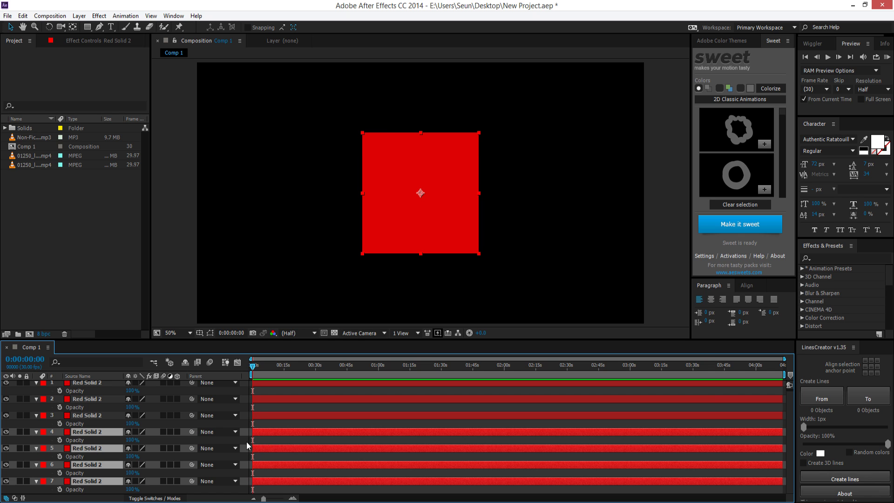
pyautogui.press('t')
pyautogui.press('t')
pyautogui.press('r')
pyautogui.press('a')
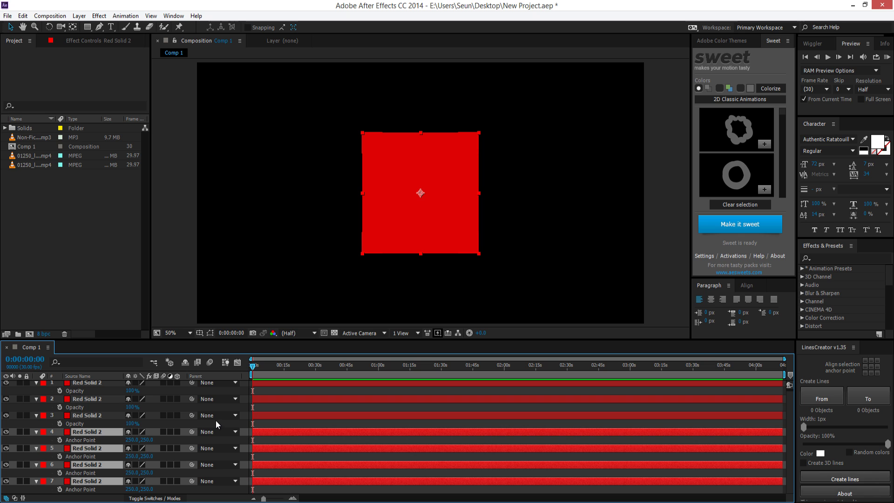
pyautogui.press('s')
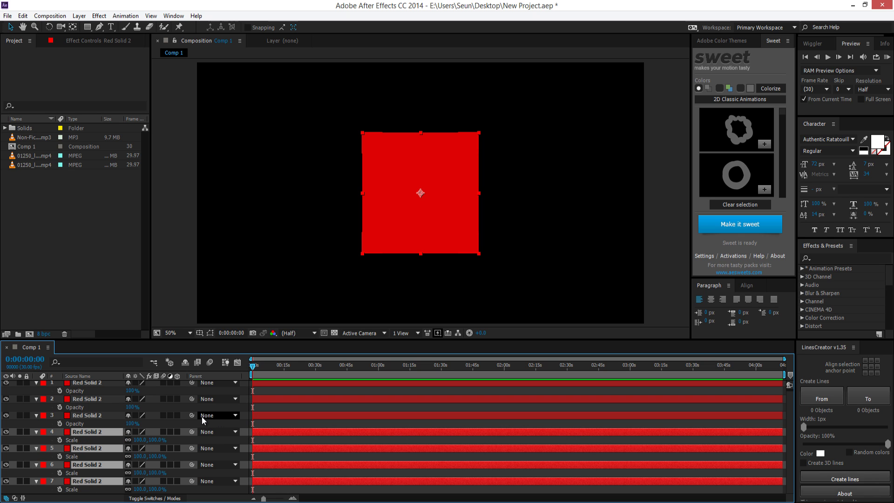
pyautogui.press('s')
pyautogui.click(249, 406)
pyautogui.press('t')
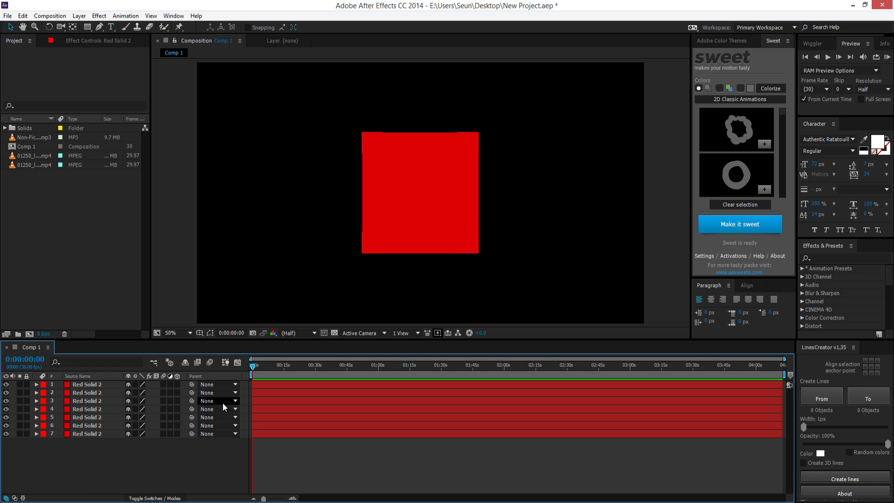
# Start Position keyframing on solid layer 1 with a keyframe at 0:00:00:00.
pyautogui.click(86, 385)
pyautogui.click(36, 384)
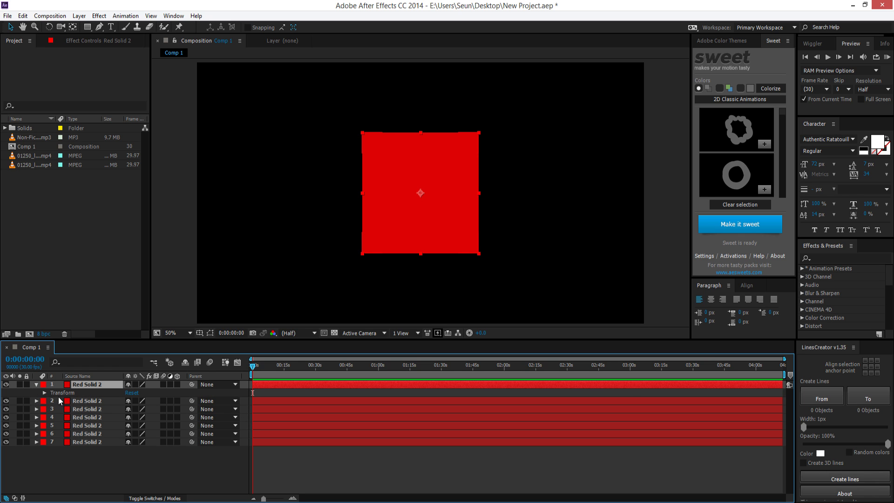
pyautogui.click(45, 392)
pyautogui.click(60, 409)
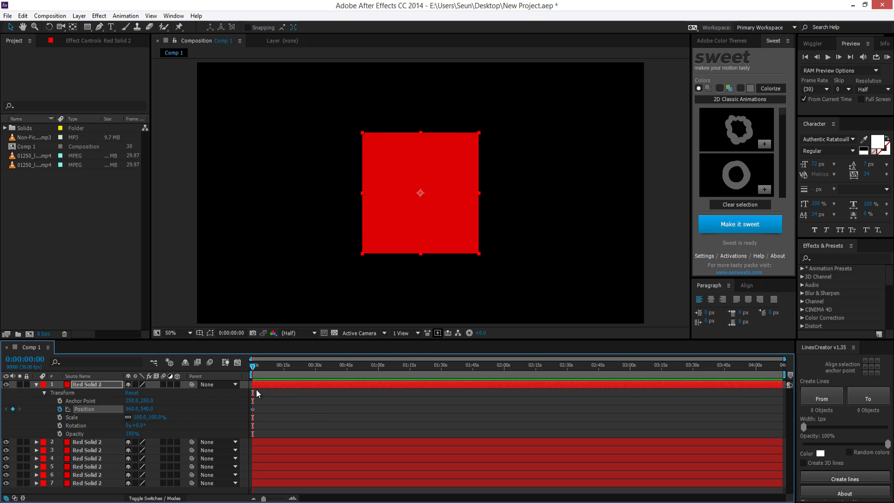
# Add a second Position keyframe on layer 1 at 0:00:01:27, moving the solid down to 960, 1124.
pyautogui.click(293, 498)
pyautogui.click(293, 498)
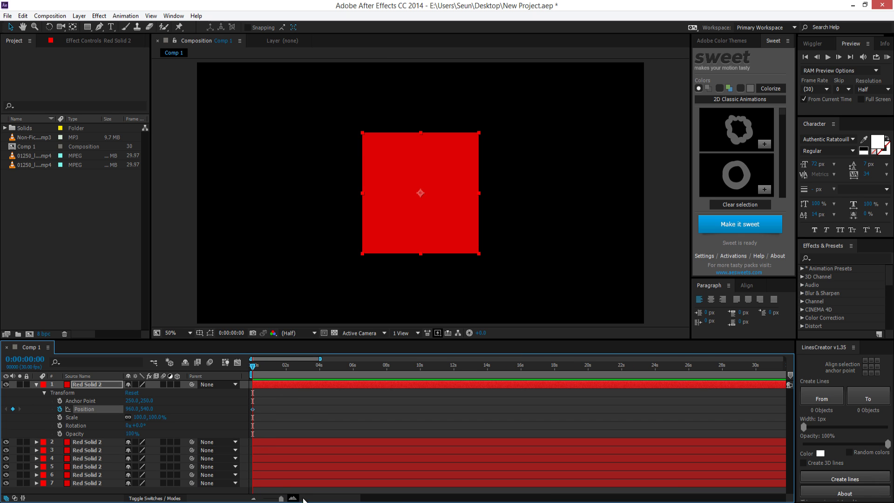
pyautogui.moveTo(253, 366); pyautogui.dragTo(285, 367)
pyautogui.click(173, 416)
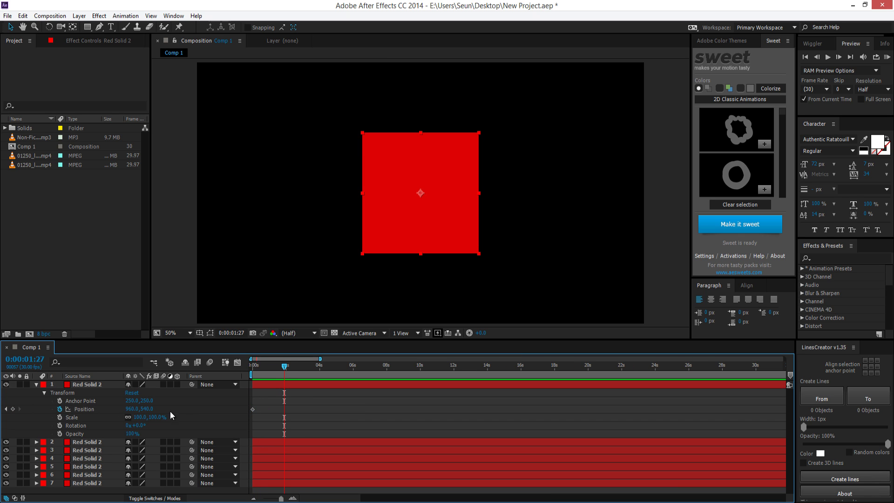
pyautogui.moveTo(149, 409); pyautogui.dragTo(418, 413)
pyautogui.click(409, 293)
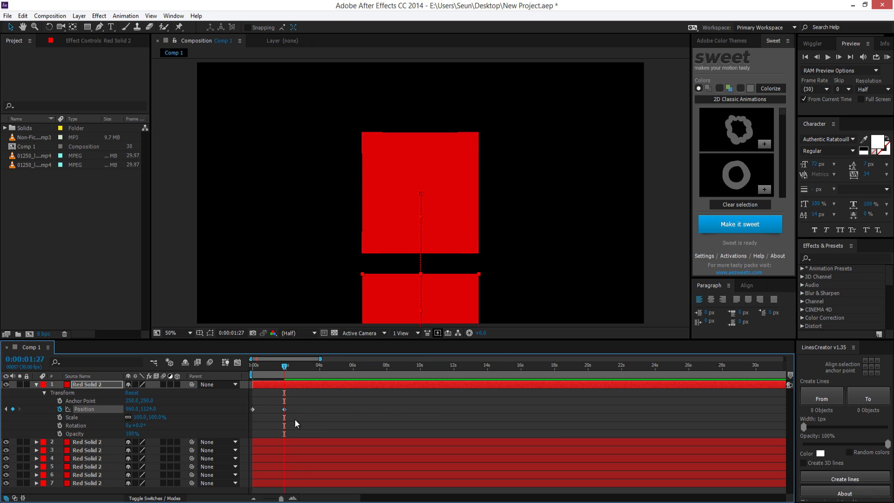
# Select both Position keyframes on layer 1 and return the current time to 0:00:00:00.
pyautogui.click(292, 398)
pyautogui.moveTo(294, 392); pyautogui.dragTo(189, 437)
pyautogui.click(329, 413)
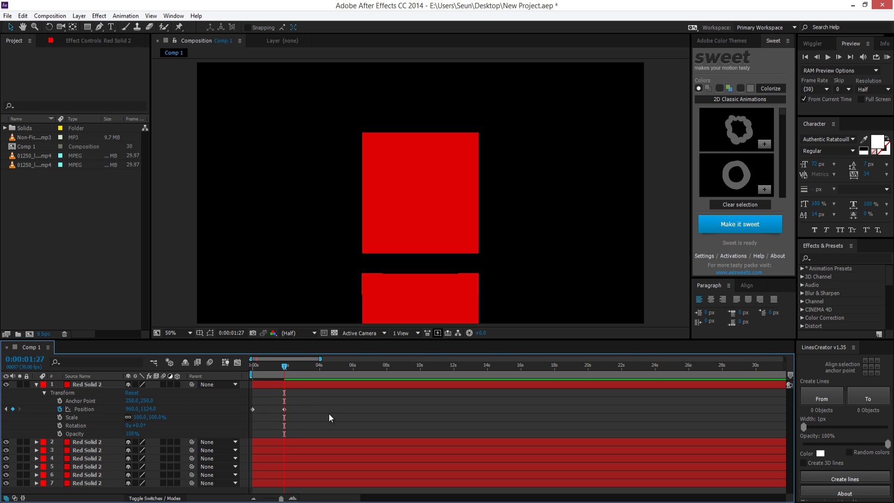
pyautogui.moveTo(312, 402); pyautogui.dragTo(245, 419)
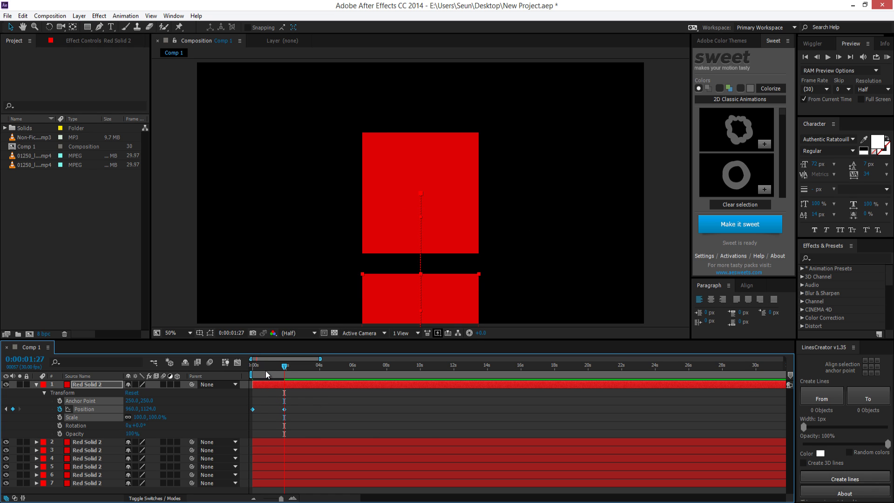
pyautogui.moveTo(266, 371); pyautogui.dragTo(230, 371)
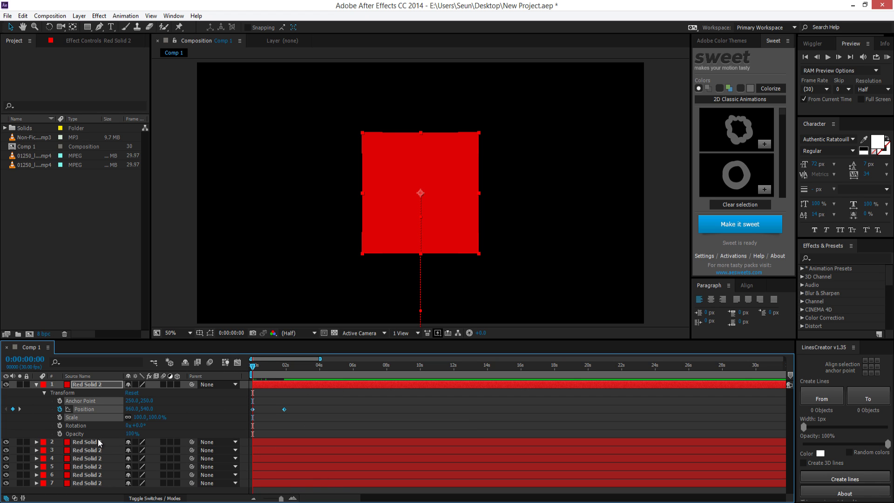
# Apply a Fill effect with color C05FA6 to layer 2 and move that layer above layer 1.
pyautogui.click(92, 443)
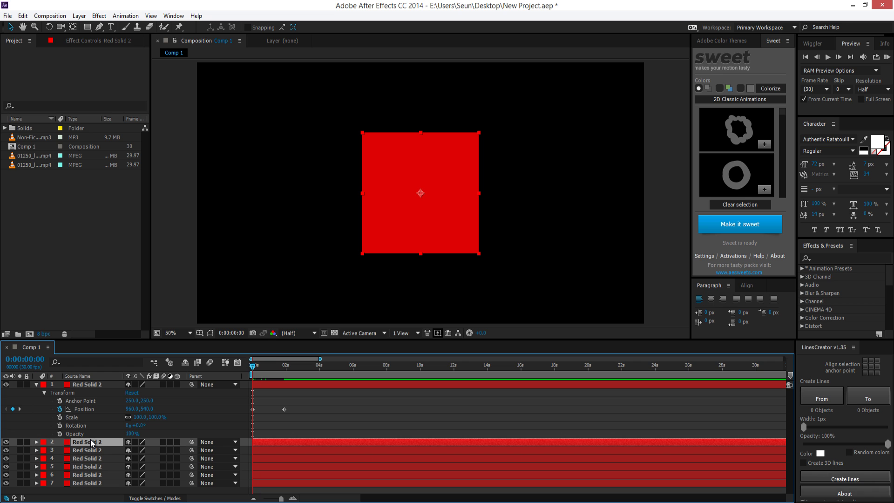
pyautogui.click(99, 16)
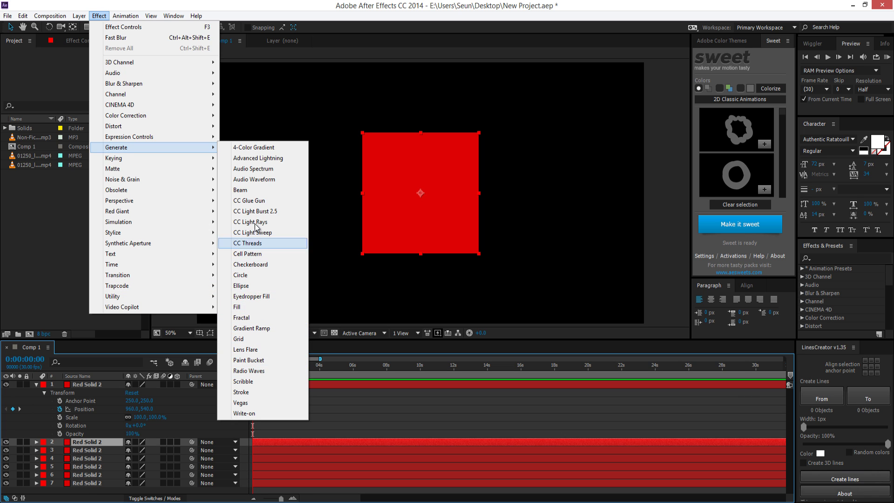
pyautogui.click(242, 306)
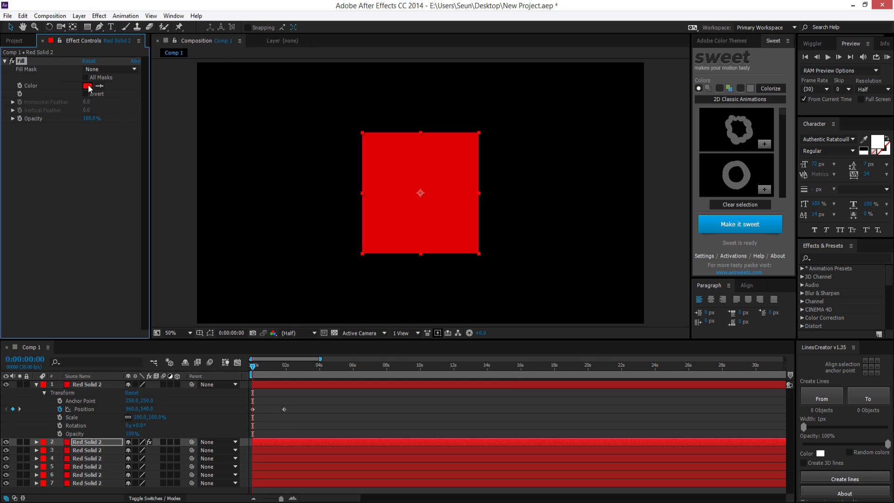
pyautogui.click(87, 86)
pyautogui.click(706, 288)
pyautogui.click(777, 289)
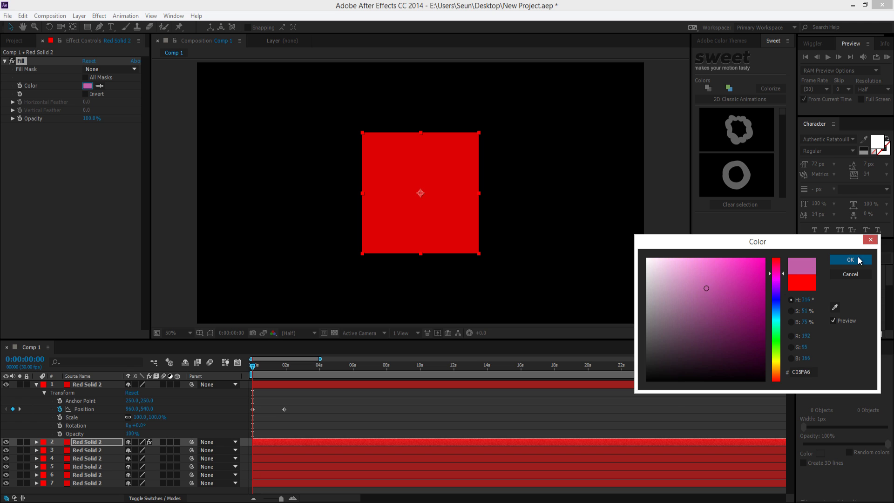
pyautogui.click(851, 259)
pyautogui.moveTo(99, 390); pyautogui.dragTo(96, 384)
# Practise selecting layer 2's Position keyframes and the pink layer 1 alternately, keeping the current time at 0:00:00:00.
pyautogui.moveTo(326, 415); pyautogui.dragTo(209, 438)
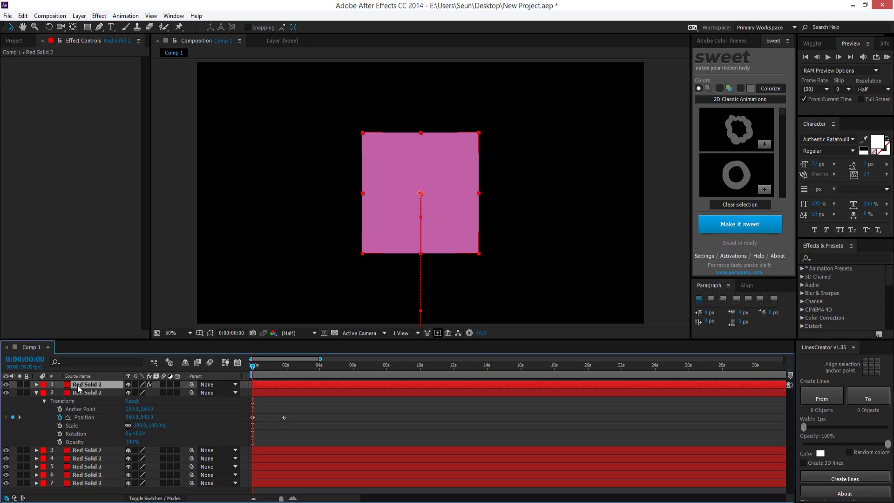
pyautogui.click(257, 384)
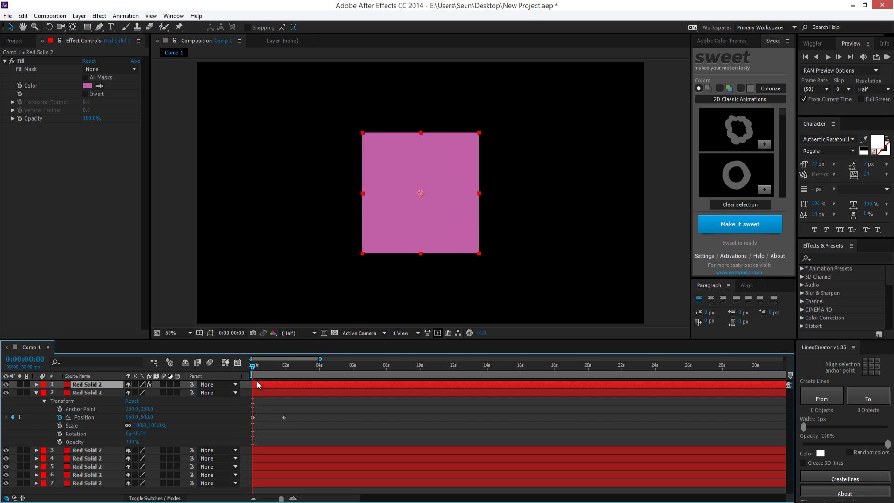
pyautogui.click(332, 413)
pyautogui.moveTo(256, 369); pyautogui.dragTo(234, 374)
pyautogui.moveTo(301, 413); pyautogui.dragTo(189, 419)
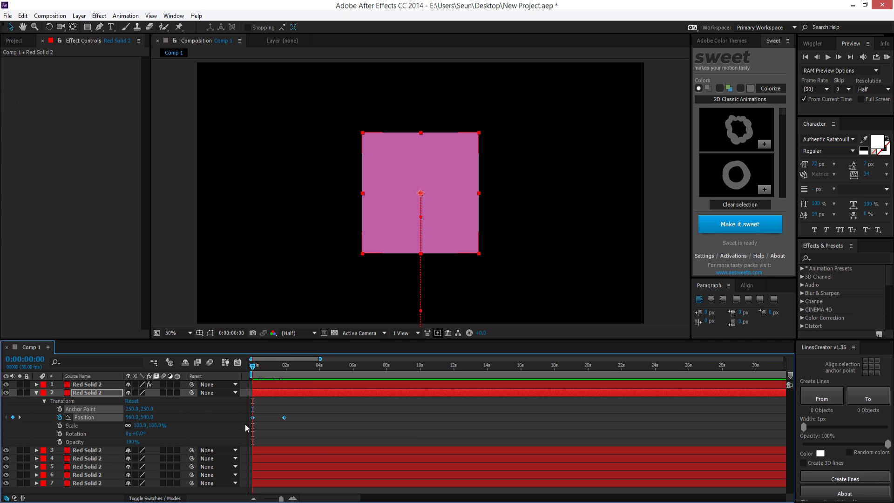
pyautogui.click(292, 401)
pyautogui.click(276, 384)
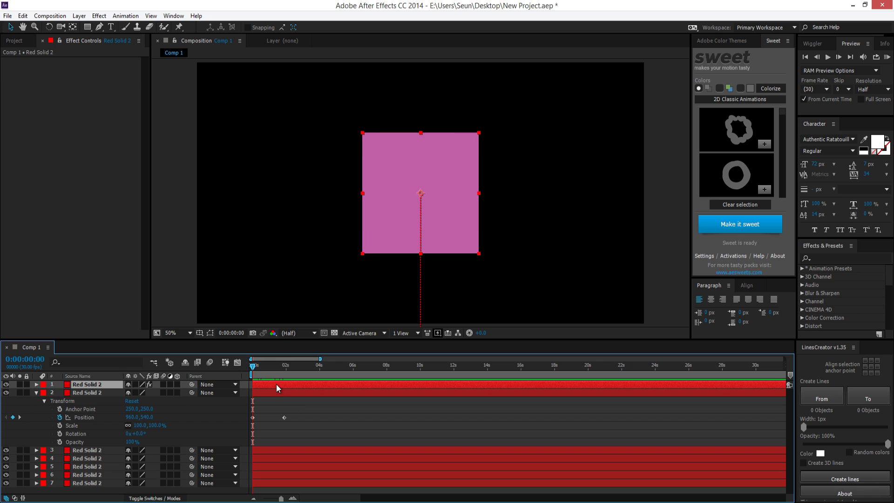
pyautogui.click(79, 395)
pyautogui.moveTo(306, 415); pyautogui.dragTo(203, 429)
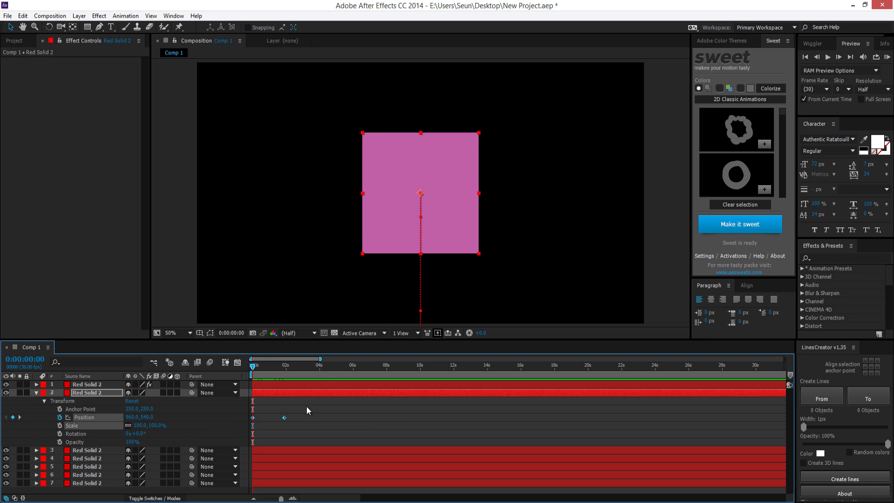
pyautogui.click(289, 384)
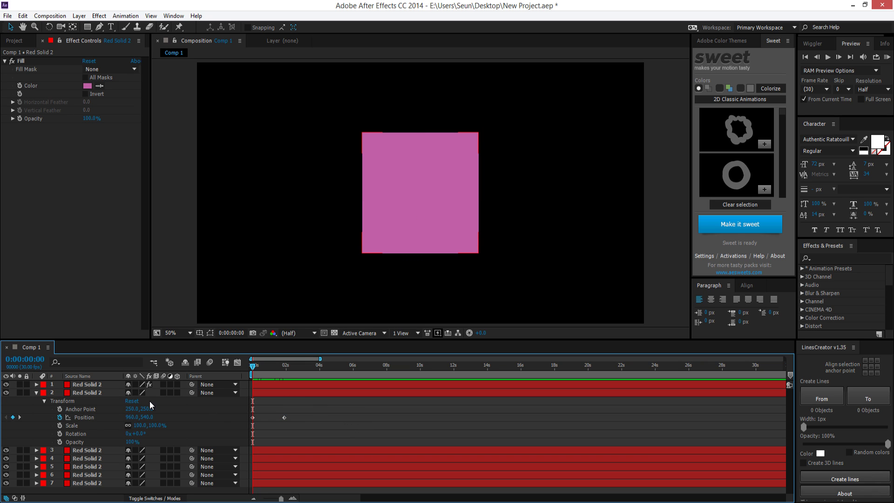
# Copy the two Position keyframes of layer 2, paste them onto all seven layers at 0:00:00:00, and clear the selection.
pyautogui.moveTo(320, 414); pyautogui.dragTo(230, 421)
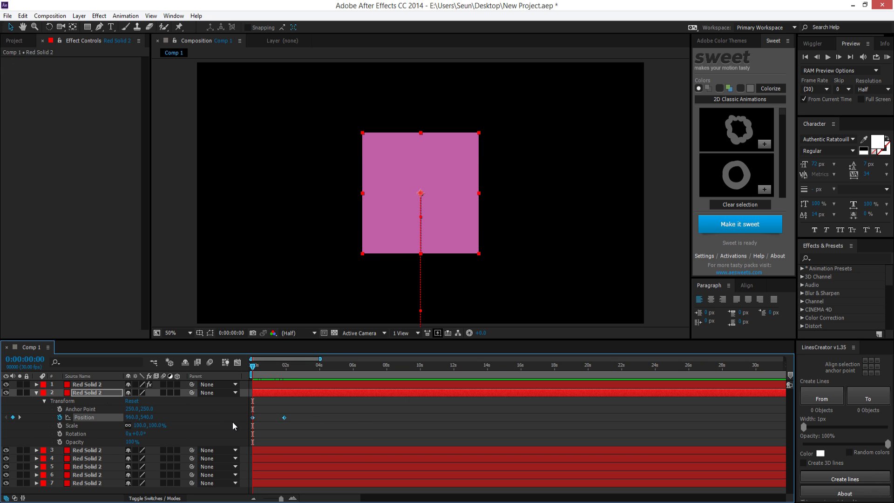
pyautogui.click(285, 458)
pyautogui.click(273, 384)
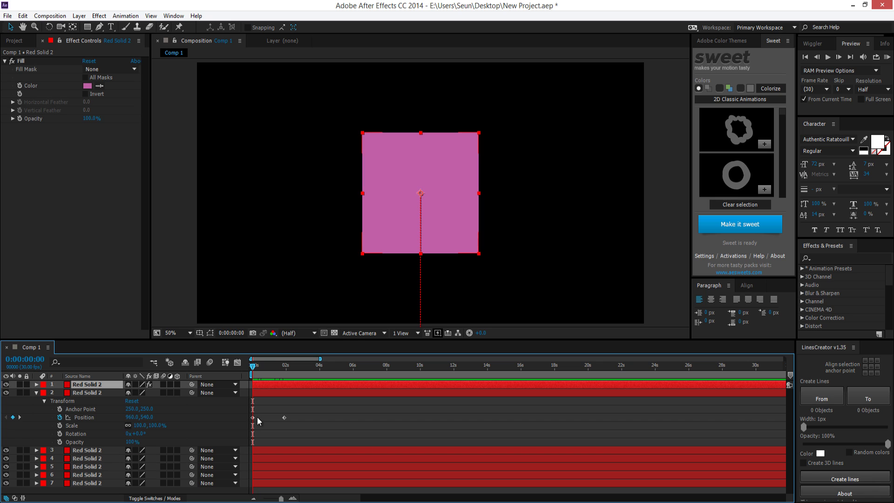
pyautogui.keyDown('shift'); pyautogui.click(268, 482); pyautogui.keyUp('shift')
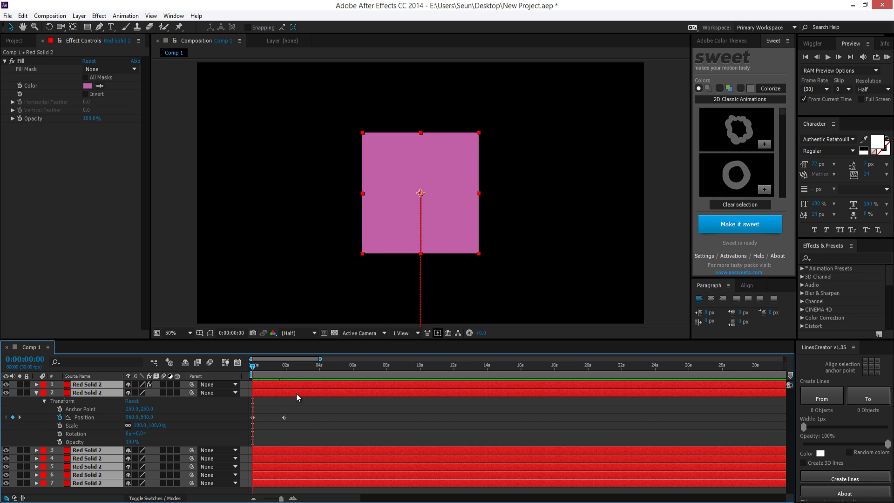
pyautogui.hotkey('ctrl', 'alt', 'a')
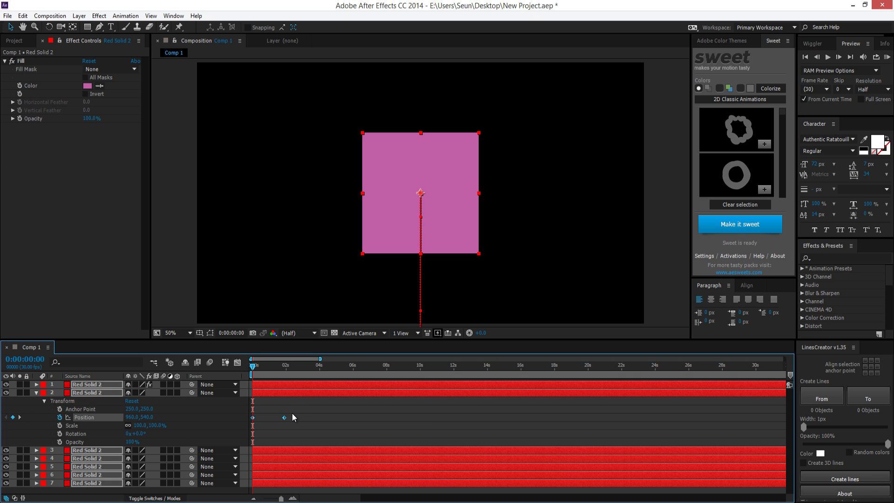
pyautogui.hotkey('ctrl', 'v')
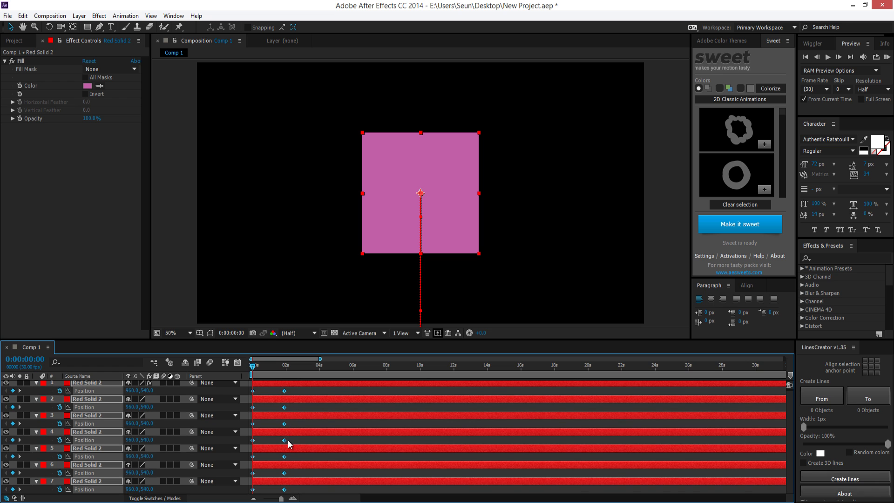
pyautogui.scroll(1, 286, 455)
pyautogui.scroll(-1, 286, 485)
pyautogui.hotkey('ctrl', 'shift', 'a')
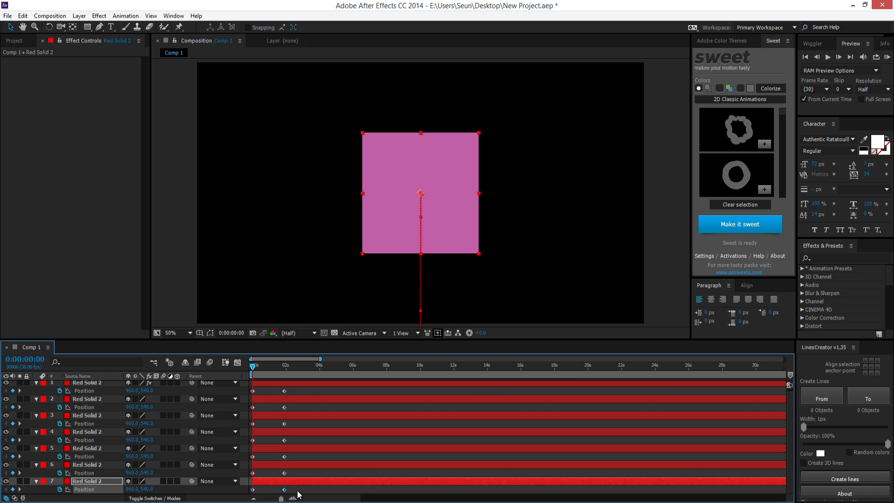
pyautogui.click(268, 463)
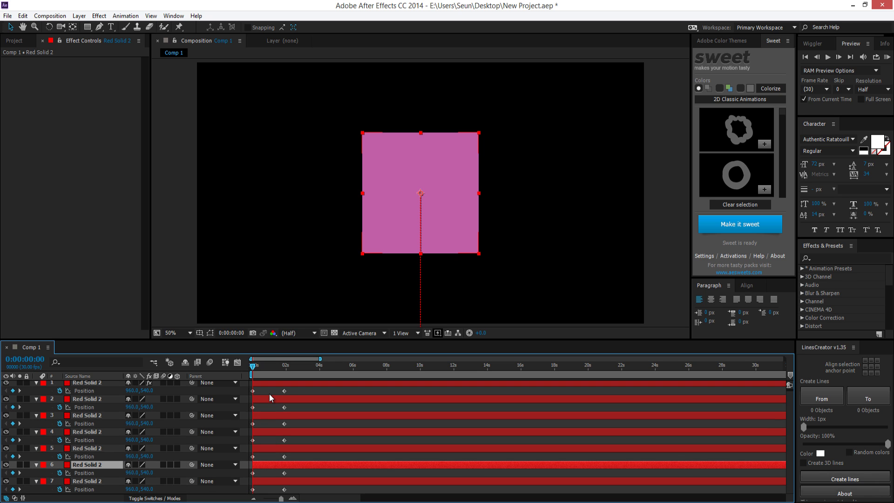
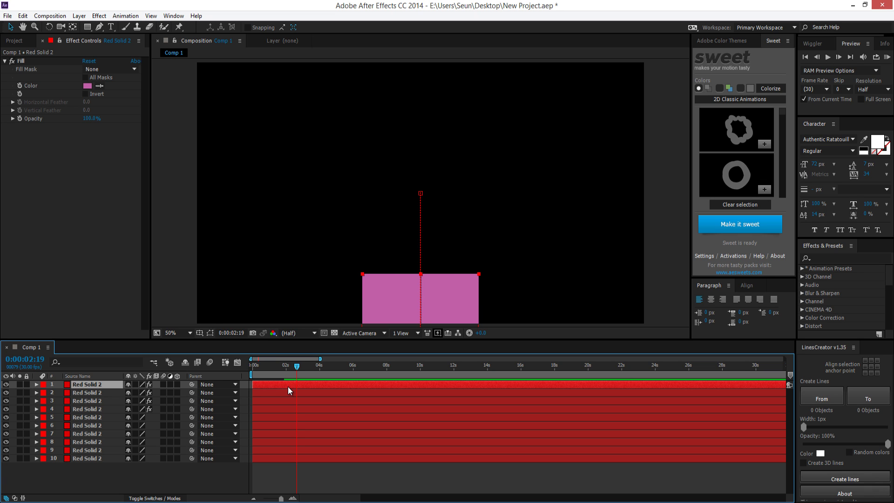
# Try splitting layer 1 at 0:00:02:19 with the second part shifted to a later start, and undo both changes.
pyautogui.hotkey('ctrl', 'shift', 'd')
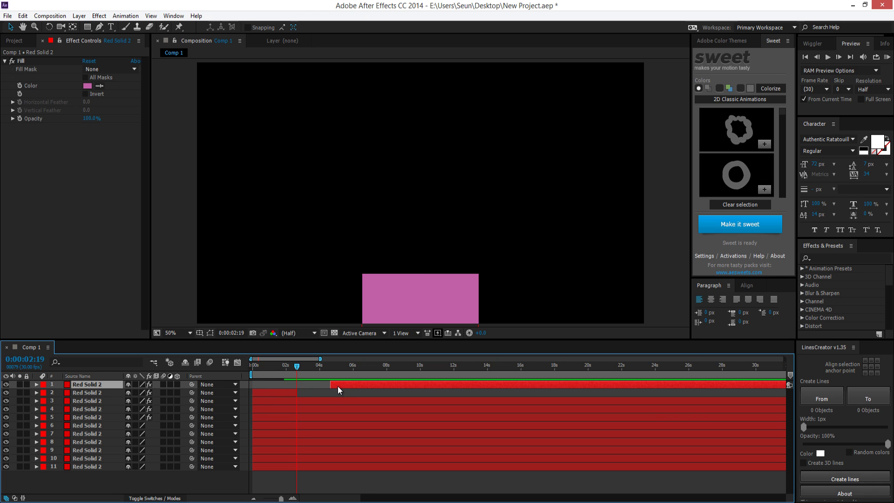
pyautogui.hotkey('ctrl', 'z')
pyautogui.hotkey('ctrl', 'z')
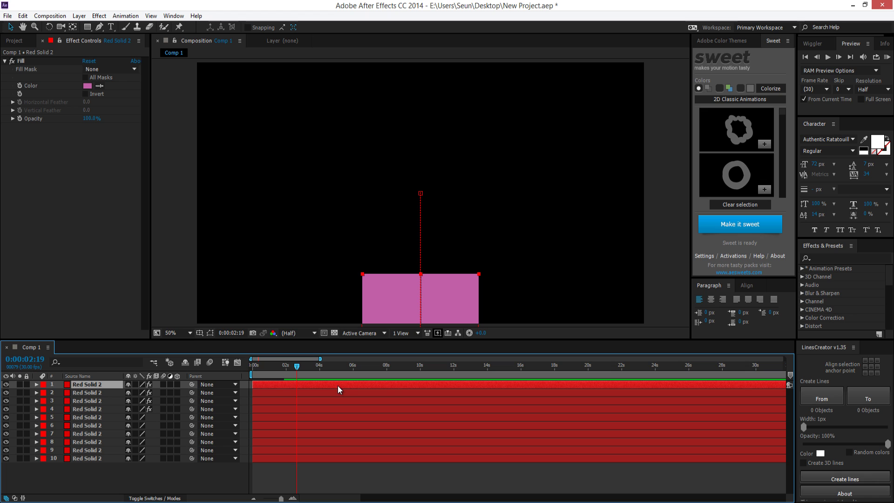
# Try the split of layer 1 at 0:00:02:19 once more, undo it, and save the project.
pyautogui.hotkey('ctrl', 'shift', 'd')
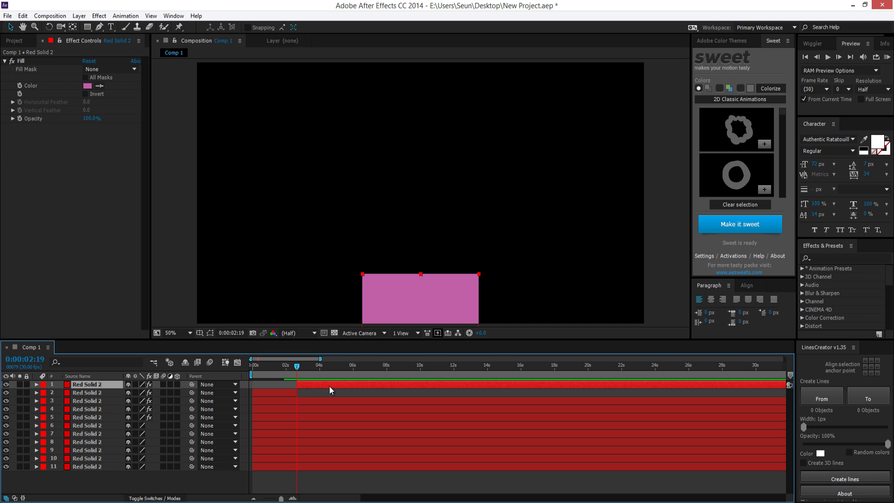
pyautogui.hotkey('ctrl', 's')
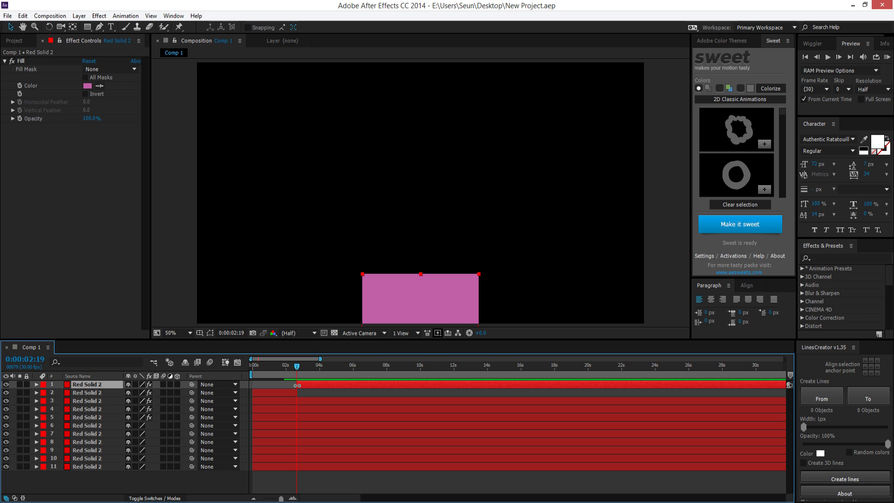
pyautogui.hotkey('ctrl', 'z')
pyautogui.hotkey('ctrl', 'z')
pyautogui.hotkey('ctrl', 's')
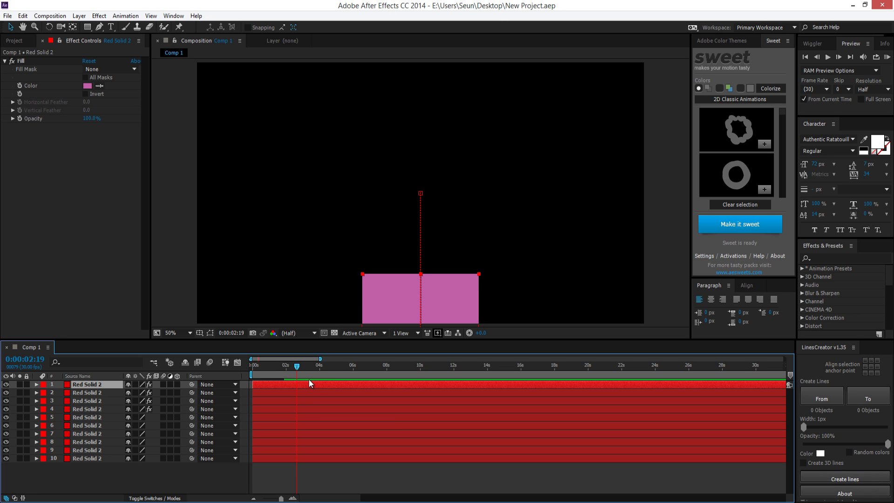
# Zoom the timeline out to the full composition and reveal all modified properties of layer 1, including the Fill color and Position.
pyautogui.click(253, 498)
pyautogui.click(253, 499)
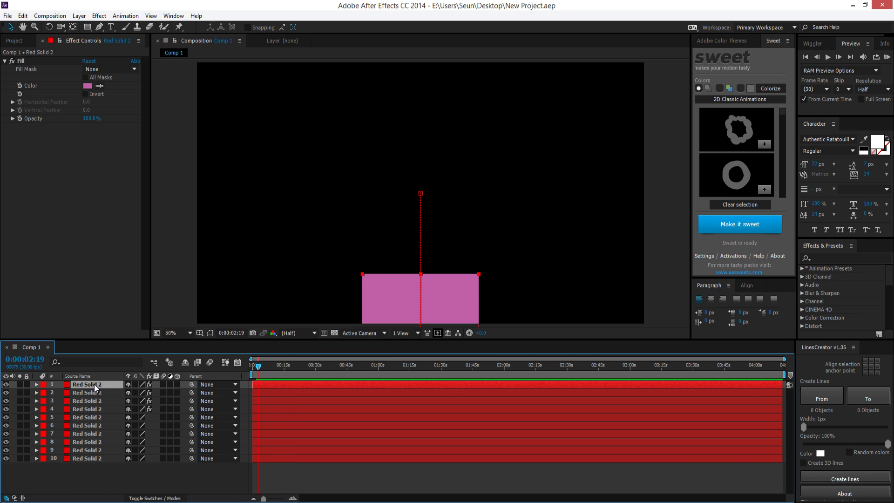
pyautogui.press('u')
pyautogui.press('u')
pyautogui.press('u')
pyautogui.press('u')
pyautogui.press('u')
pyautogui.press('u')
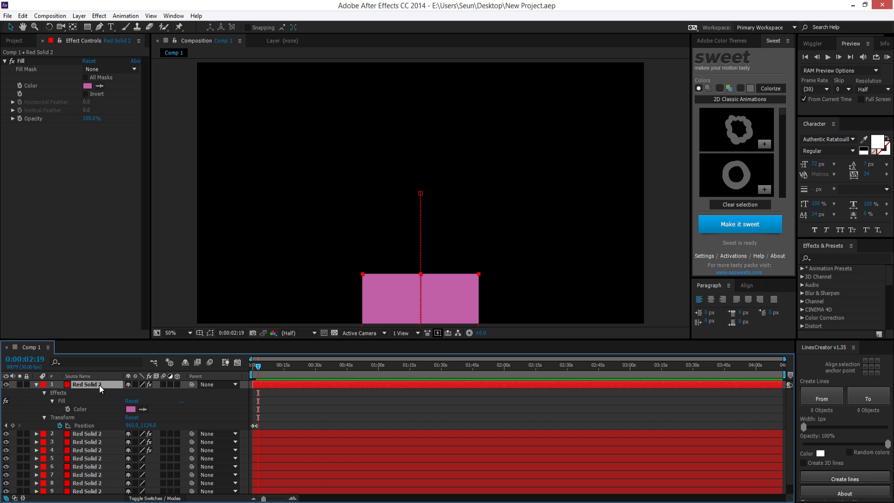
pyautogui.click(192, 414)
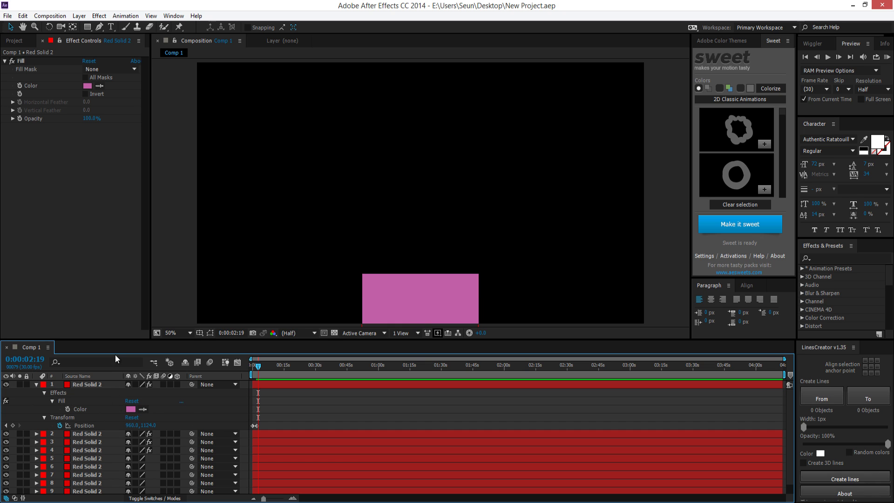
pyautogui.click(90, 410)
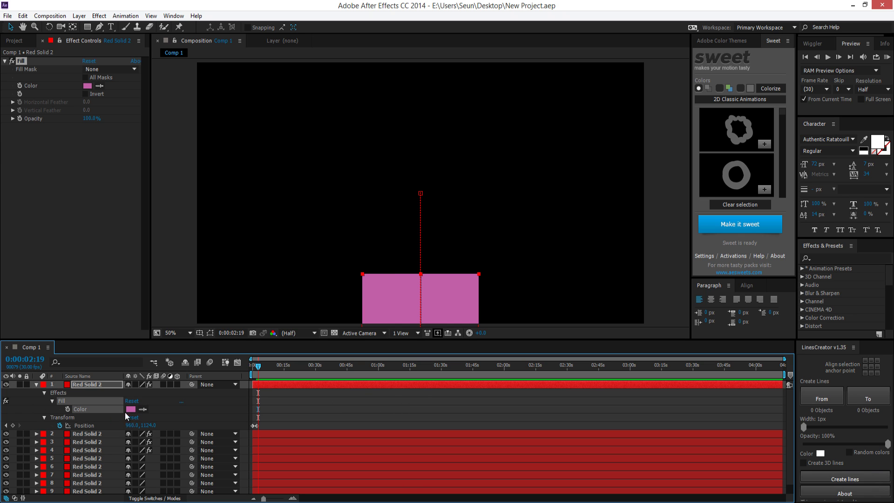
pyautogui.click(185, 411)
# Show only the Position property of layer 1, and collapse the layer.
pyautogui.click(95, 384)
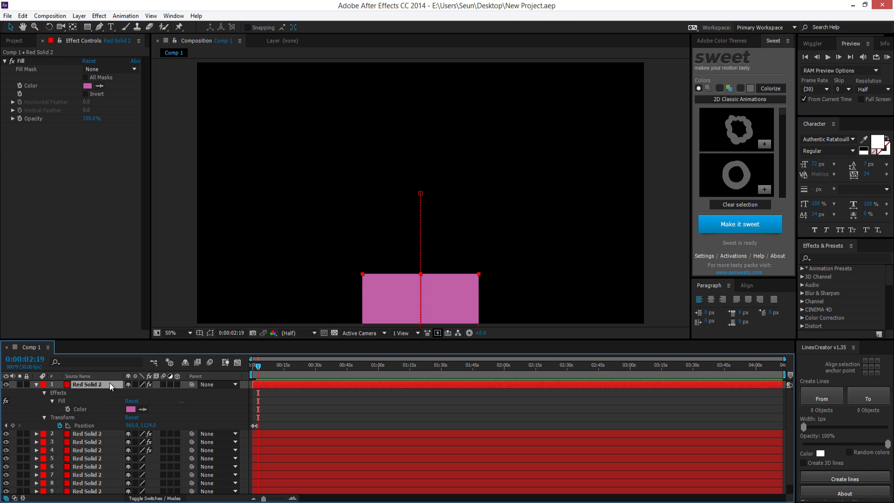
pyautogui.press('p')
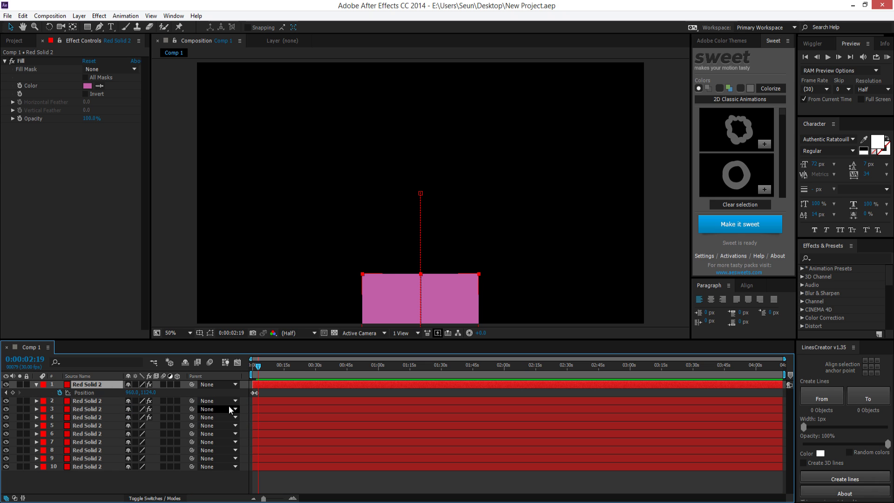
pyautogui.click(203, 485)
pyautogui.click(37, 385)
# Clear the layer selection and show Position for all ten solid layers.
pyautogui.click(94, 409)
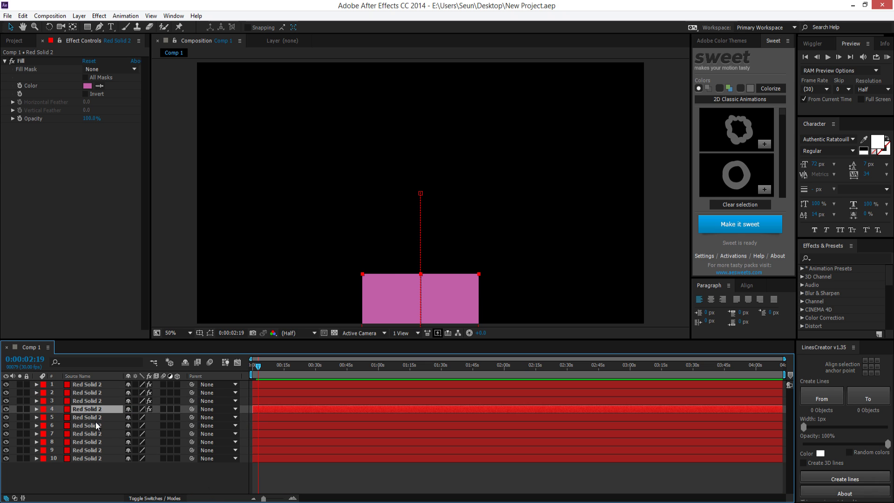
pyautogui.click(105, 473)
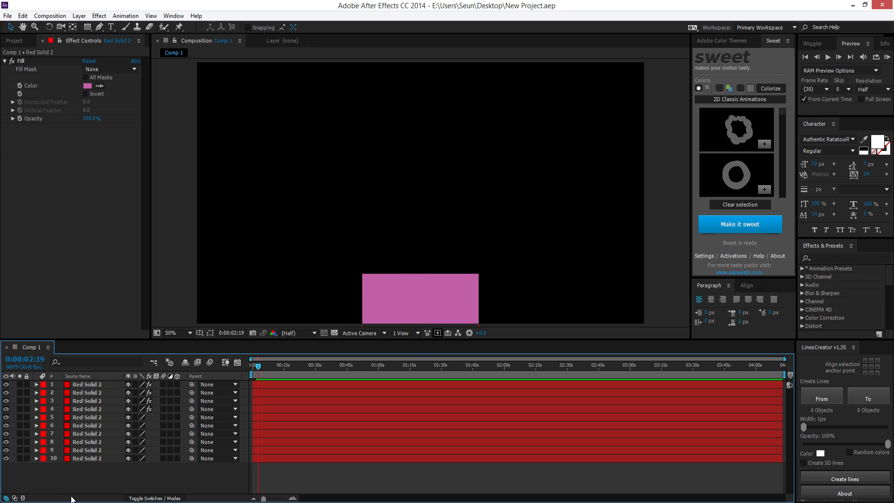
pyautogui.press('p')
pyautogui.scroll(-3, 191, 441)
pyautogui.scroll(3, 146, 480)
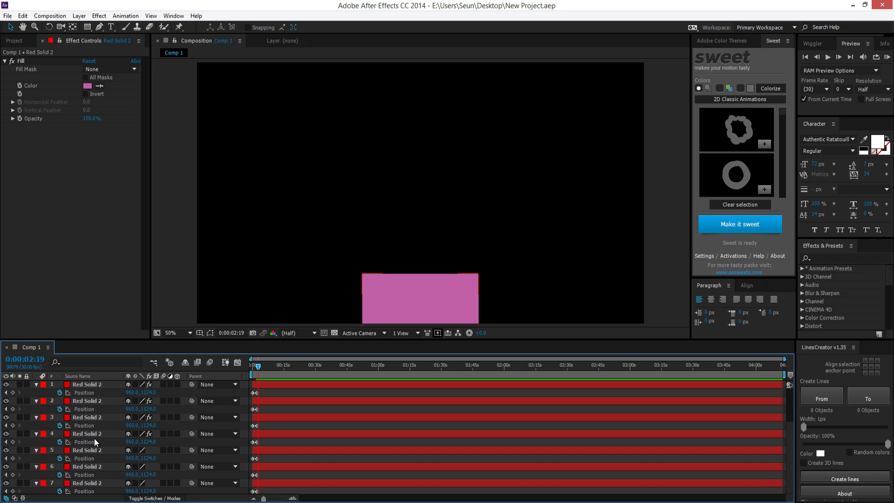
# Reveal all modified properties of the ten solid layers, look through them, and collapse the layers.
pyautogui.press('u')
pyautogui.press('u')
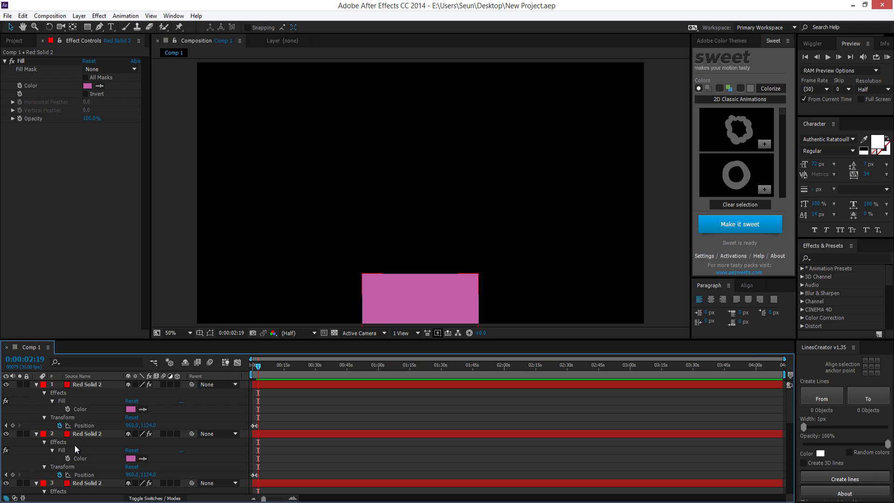
pyautogui.scroll(-2, 75, 445)
pyautogui.scroll(-4, 75, 442)
pyautogui.scroll(6, 78, 445)
pyautogui.press('u')
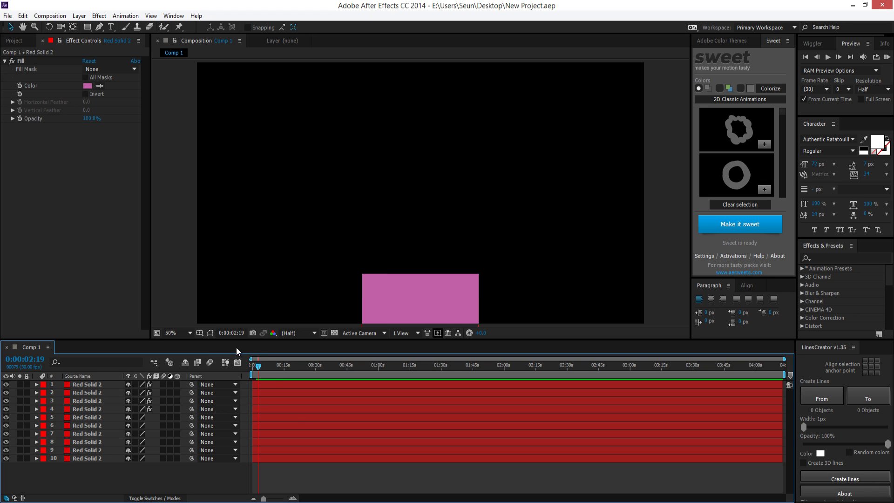
# Delete solid layers 2 to 10, keeping only layer 1.
pyautogui.click(99, 384)
pyautogui.click(72, 391)
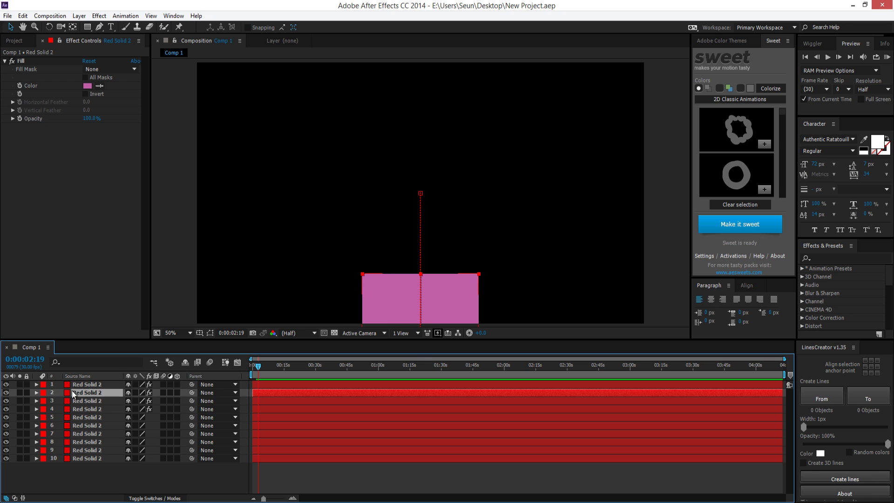
pyautogui.keyDown('shift'); pyautogui.click(89, 450); pyautogui.keyUp('shift')
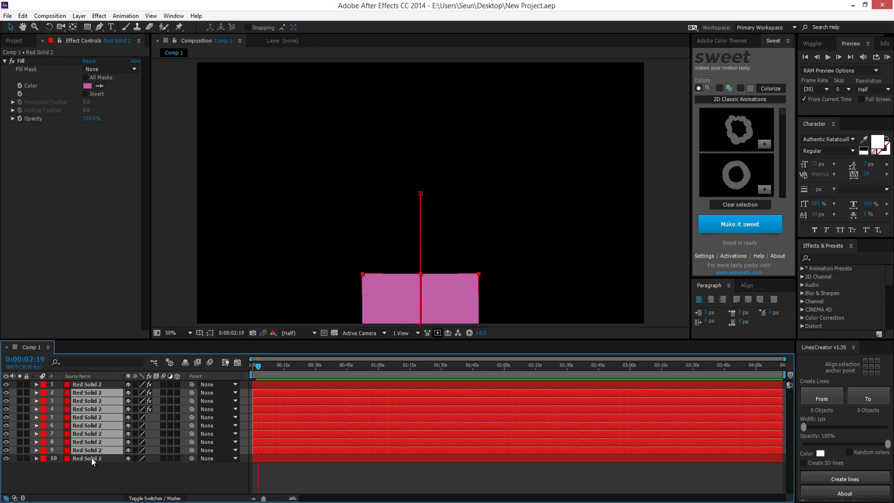
pyautogui.click(92, 465)
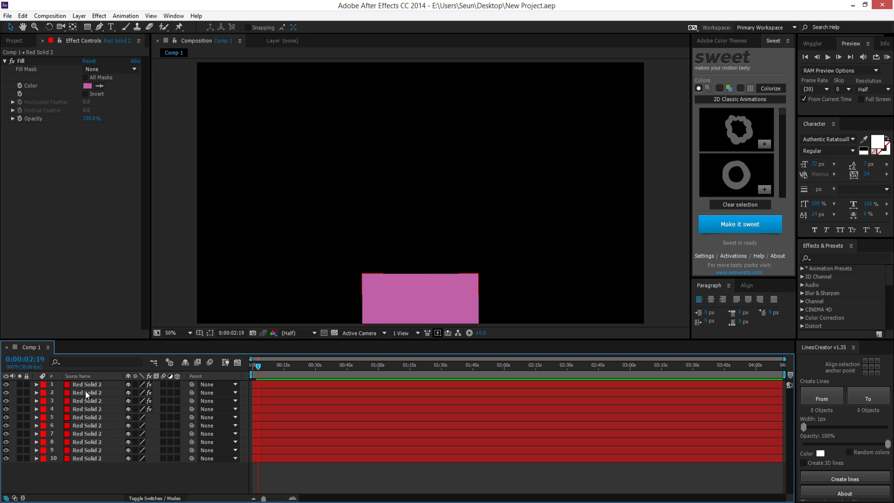
pyautogui.click(86, 391)
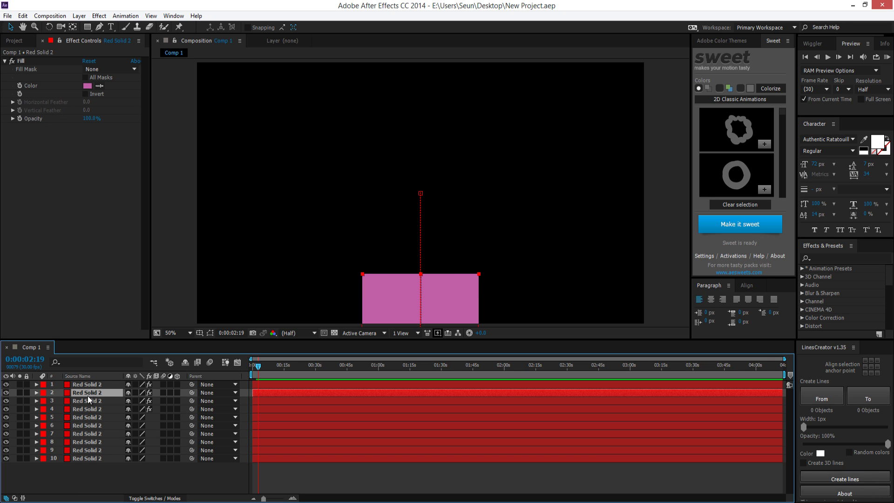
pyautogui.keyDown('shift'); pyautogui.click(88, 458); pyautogui.keyUp('shift')
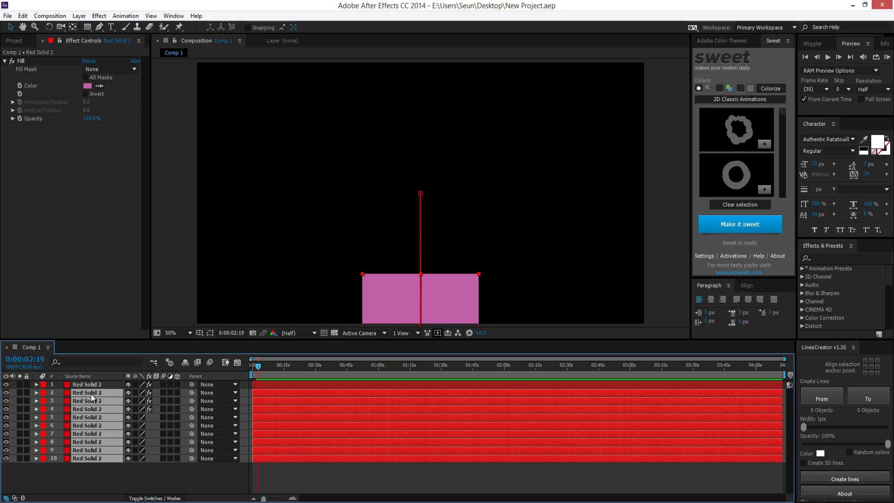
pyautogui.click(88, 475)
pyautogui.click(87, 393)
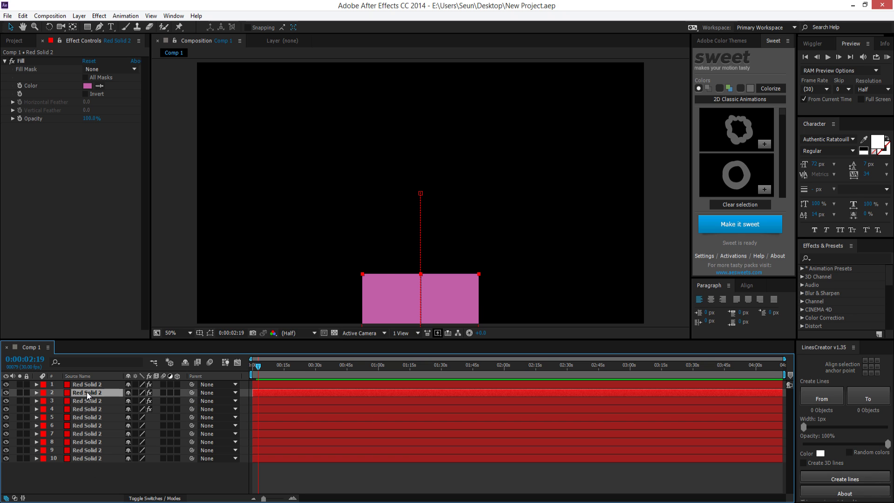
pyautogui.keyDown('shift'); pyautogui.click(91, 458); pyautogui.keyUp('shift')
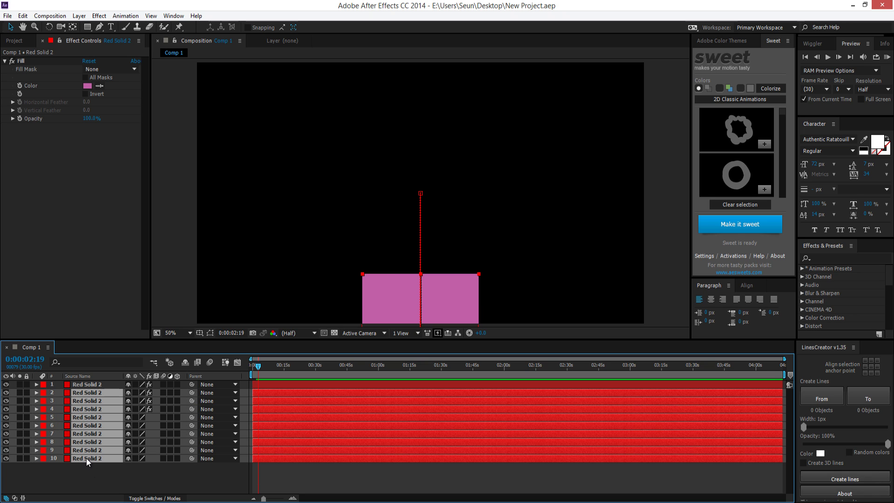
pyautogui.press('Delete')
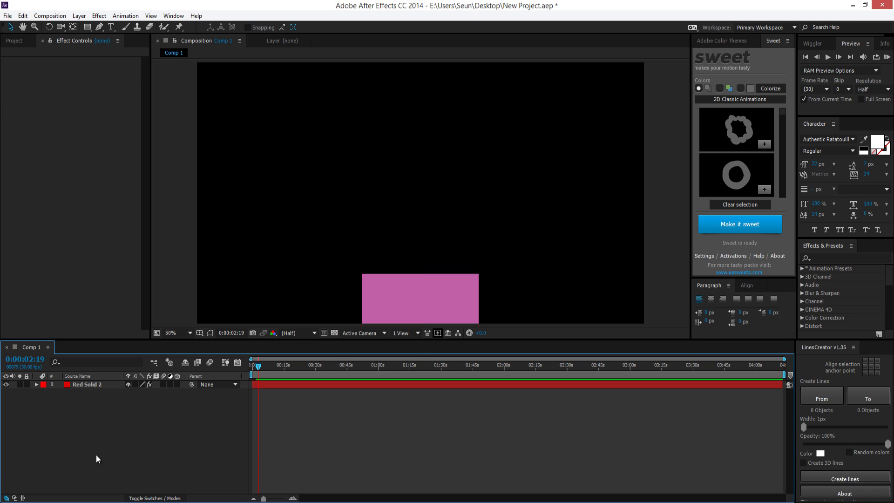
# Return the current time to 0:00:00:00 and zoom the timeline in to roughly the first 30 seconds.
pyautogui.click(275, 383)
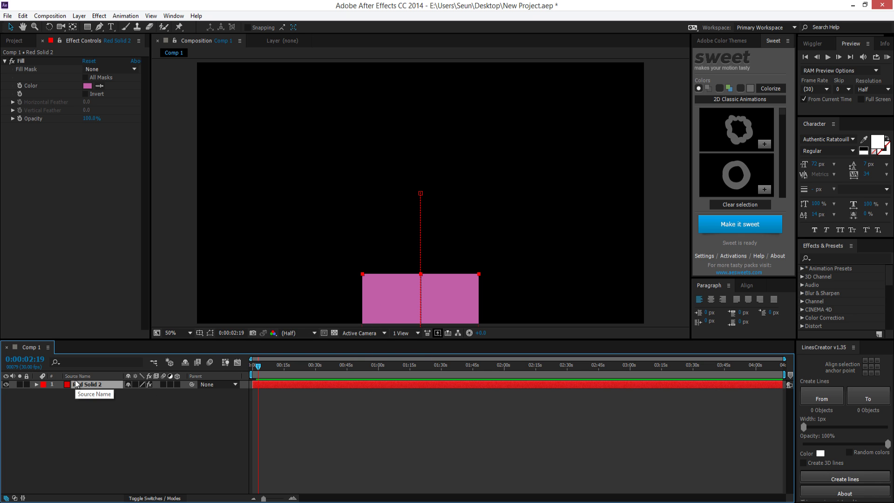
pyautogui.moveTo(262, 366); pyautogui.dragTo(251, 371)
pyautogui.click(290, 498)
pyautogui.click(291, 498)
pyautogui.moveTo(256, 369)
pyautogui.mouseDown()
pyautogui.moveTo(290, 367)
pyautogui.moveTo(246, 367)
pyautogui.moveTo(306, 368)
pyautogui.moveTo(204, 365)
pyautogui.moveTo(305, 368)
pyautogui.moveTo(231, 375)
pyautogui.moveTo(253, 374)
pyautogui.mouseUp()
pyautogui.click(219, 434)
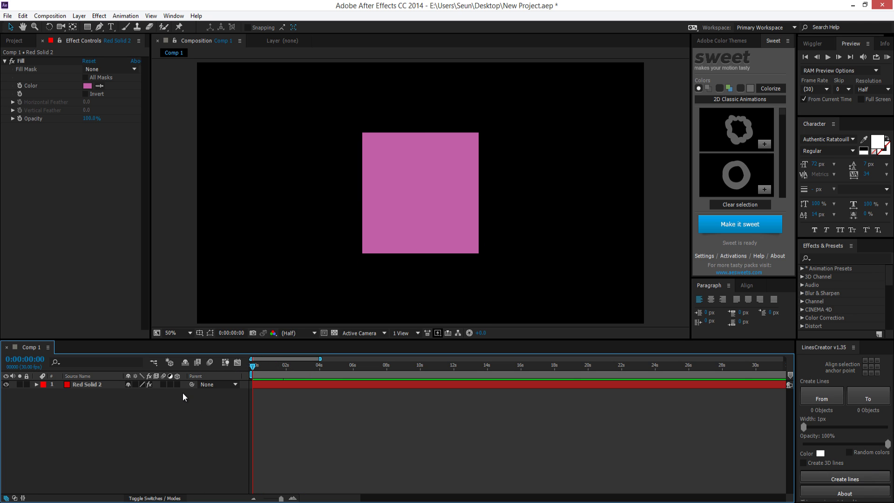
# Enable motion blur for the solid layer and the composition, and move the current time to 0:00:00:06.
pyautogui.click(163, 384)
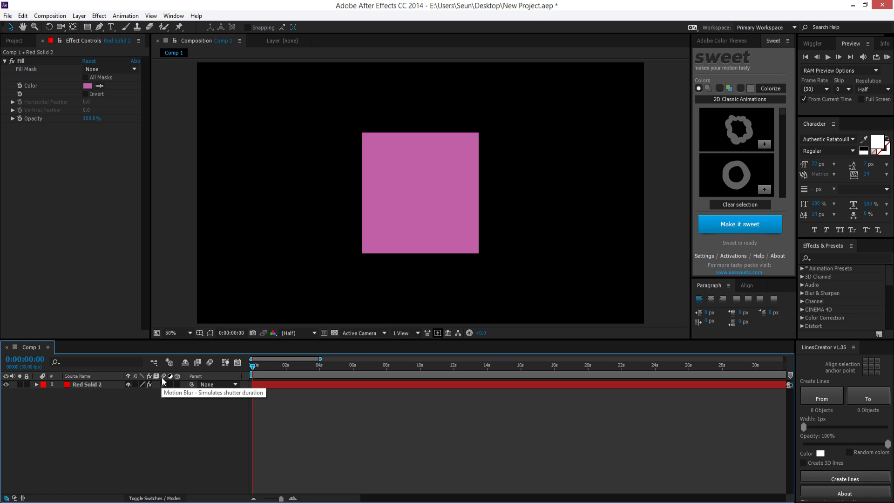
pyautogui.click(163, 383)
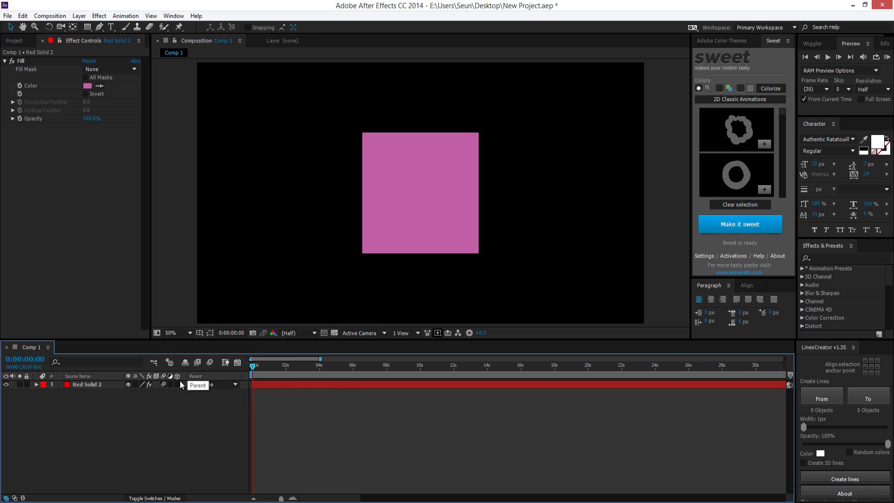
pyautogui.moveTo(254, 367)
pyautogui.mouseDown()
pyautogui.moveTo(272, 363)
pyautogui.moveTo(238, 366)
pyautogui.mouseUp()
pyautogui.click(162, 387)
pyautogui.click(174, 378)
pyautogui.moveTo(256, 371)
pyautogui.mouseDown()
pyautogui.moveTo(272, 369)
pyautogui.moveTo(247, 372)
pyautogui.moveTo(255, 373)
pyautogui.mouseUp()
pyautogui.click(164, 384)
# Show the layer's Position property and set its keyframe at 0:00:00:00 to 960, -182.
pyautogui.click(261, 385)
pyautogui.press('p')
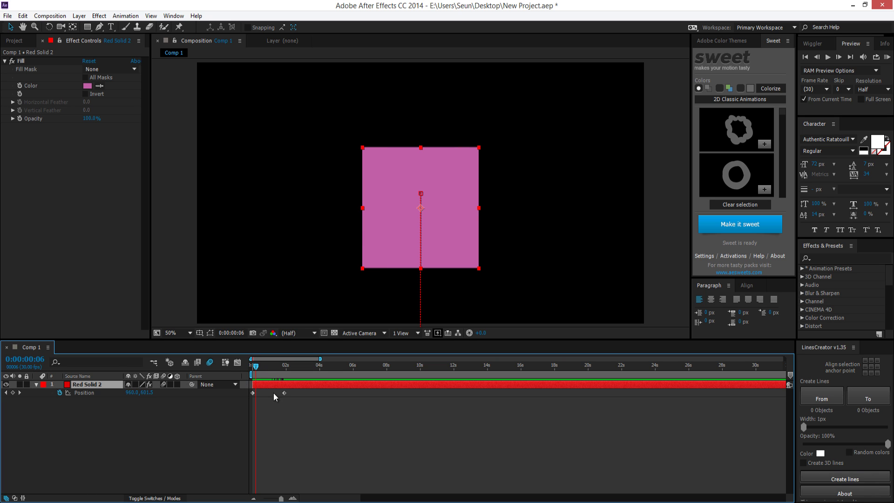
pyautogui.click(254, 498)
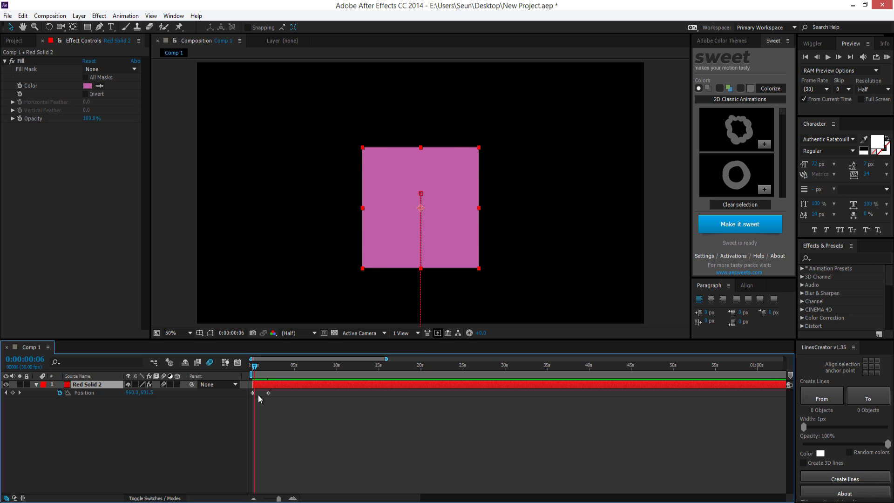
pyautogui.moveTo(280, 497); pyautogui.dragTo(282, 499)
pyautogui.press('Home')
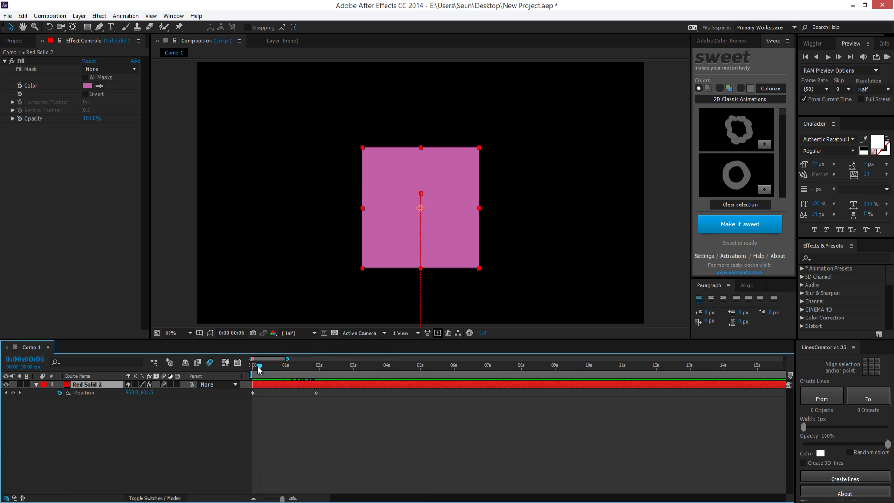
pyautogui.moveTo(135, 393)
pyautogui.mouseDown()
pyautogui.moveTo(128, 394)
pyautogui.moveTo(150, 399)
pyautogui.mouseUp()
pyautogui.hotkey('ctrl', 'z')
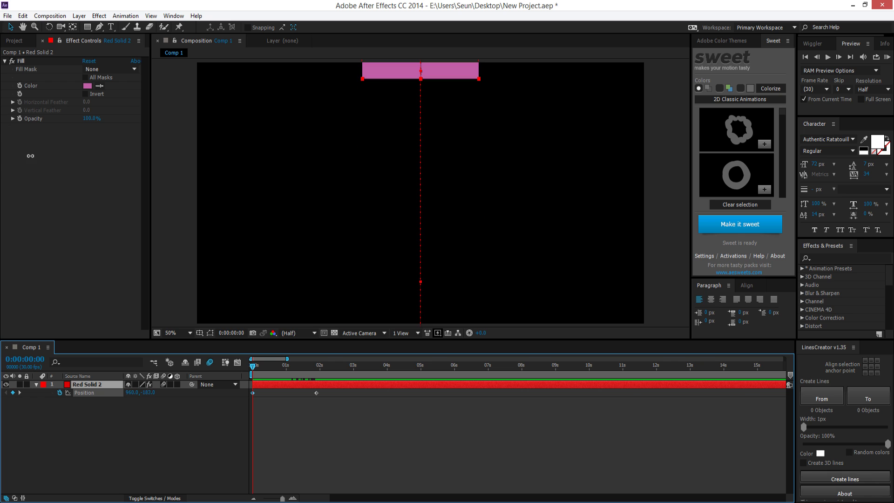
# Move the second Position keyframe earlier to about 0:00:00:19 and scrub to 0:00:00:11 to view the blurred motion.
pyautogui.click(316, 393)
pyautogui.moveTo(312, 394); pyautogui.dragTo(274, 397)
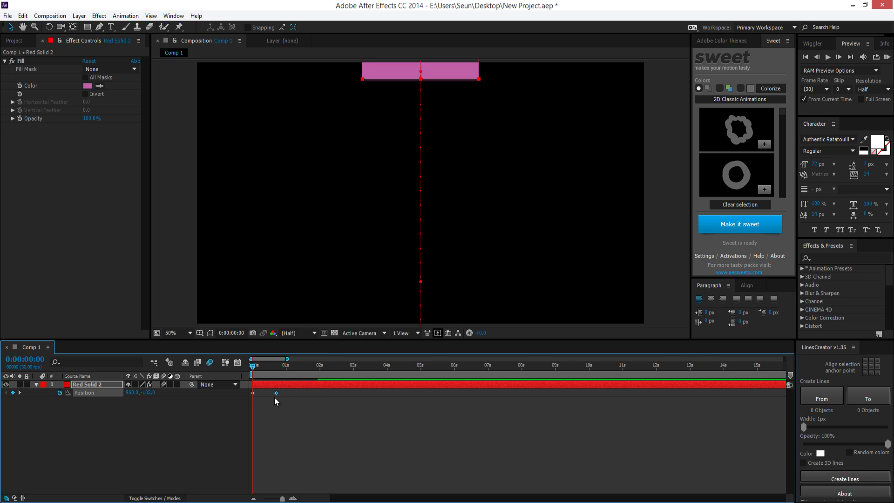
pyautogui.click(267, 406)
pyautogui.click(259, 363)
pyautogui.moveTo(259, 364); pyautogui.dragTo(267, 368)
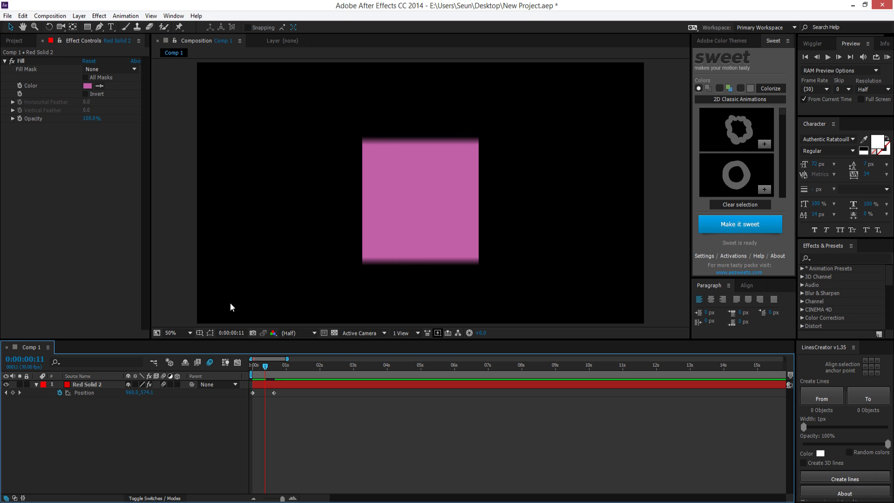
# Switch the layer's motion blur off and on again, and inspect the blur at 0:00:00:09.
pyautogui.click(163, 385)
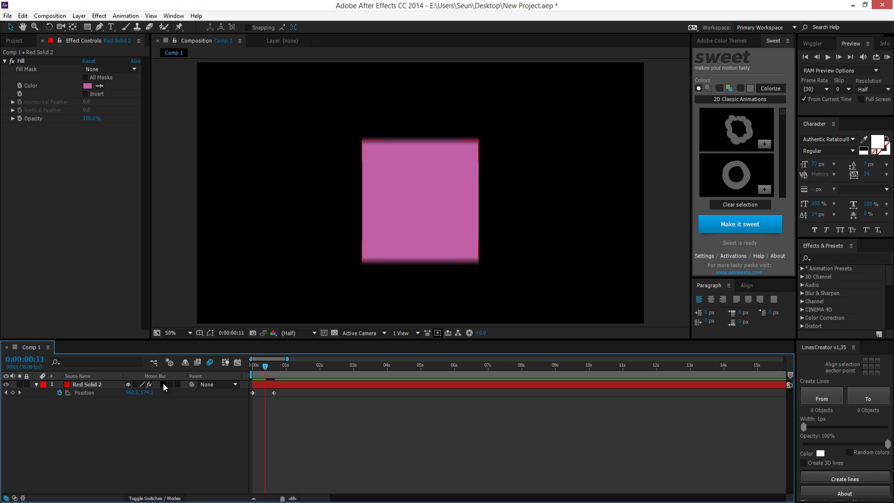
pyautogui.click(165, 385)
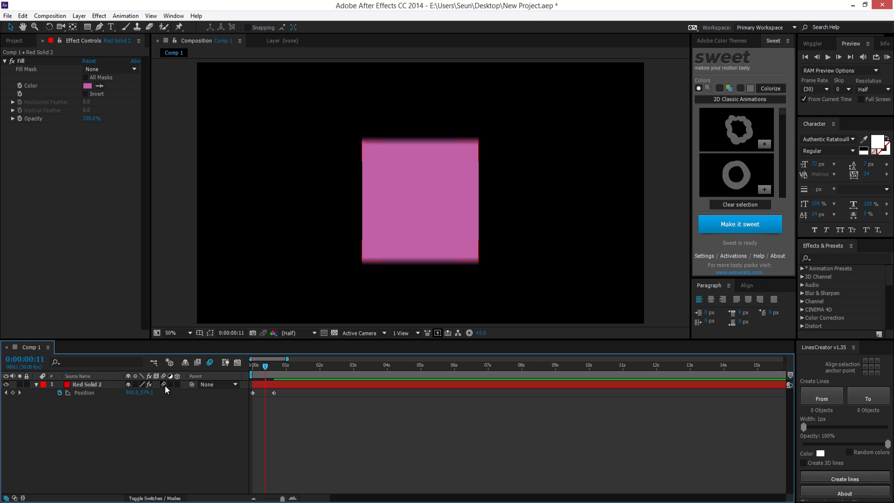
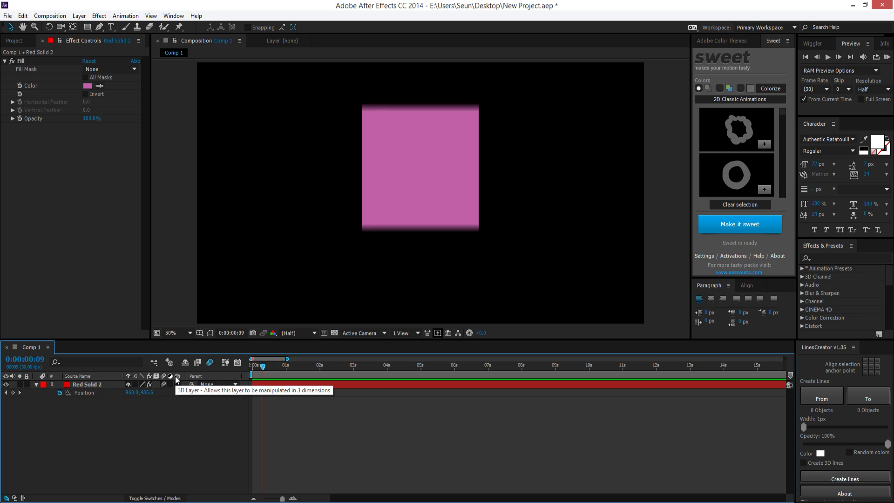
pyautogui.moveTo(263, 366)
pyautogui.mouseDown()
pyautogui.moveTo(252, 366)
pyautogui.moveTo(272, 367)
pyautogui.moveTo(252, 366)
pyautogui.moveTo(281, 366)
pyautogui.moveTo(253, 367)
pyautogui.moveTo(253, 376)
pyautogui.moveTo(263, 371)
pyautogui.mouseUp()
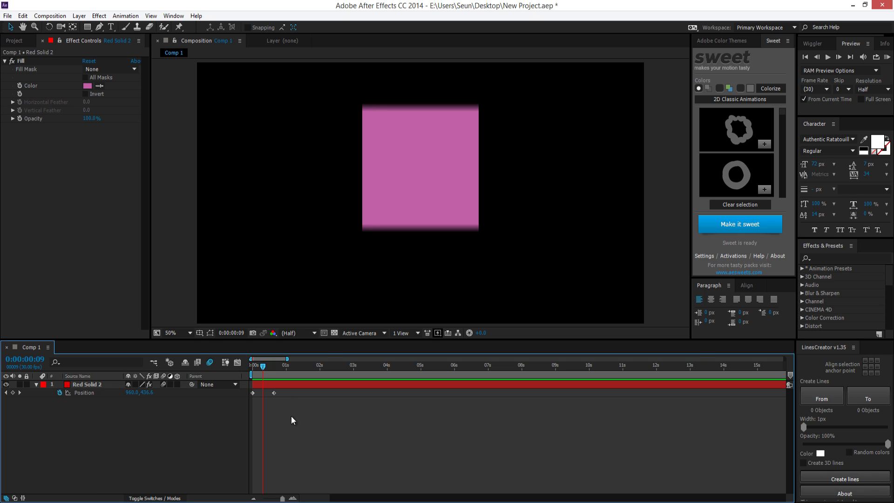
# Apply Easy Ease to both Position keyframes and return the current time to 0:00:00:00.
pyautogui.moveTo(292, 418); pyautogui.dragTo(234, 388)
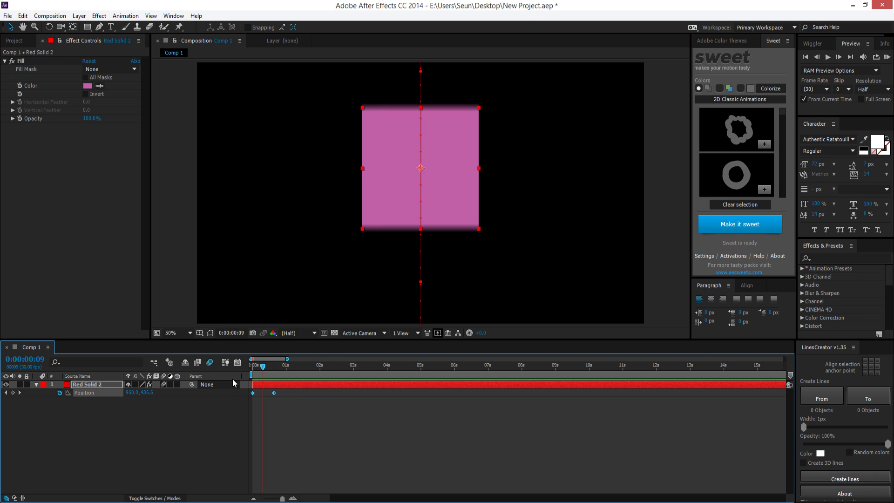
pyautogui.press('F9')
pyautogui.click(318, 427)
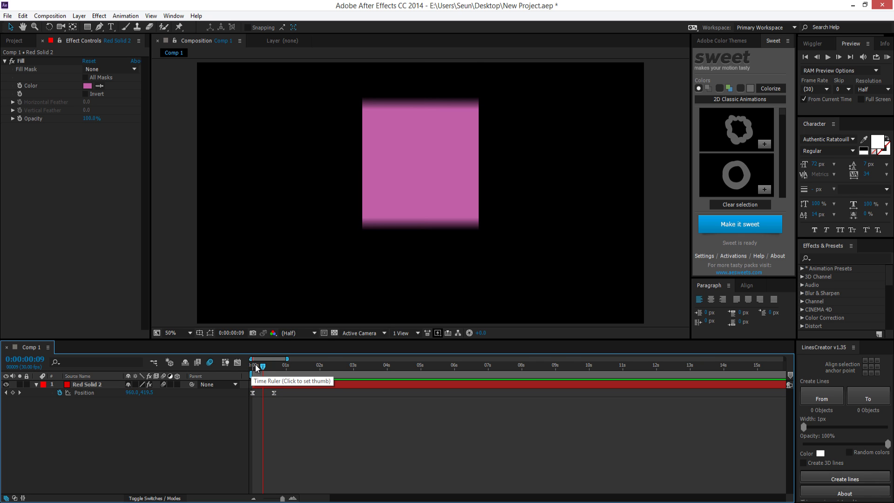
pyautogui.click(256, 366)
pyautogui.moveTo(256, 368); pyautogui.dragTo(241, 380)
# Apply Easy Ease to both Position keyframes again through the Keyframe Assistant and clear the selection.
pyautogui.moveTo(292, 408); pyautogui.dragTo(253, 386)
pyautogui.rightClick(273, 393)
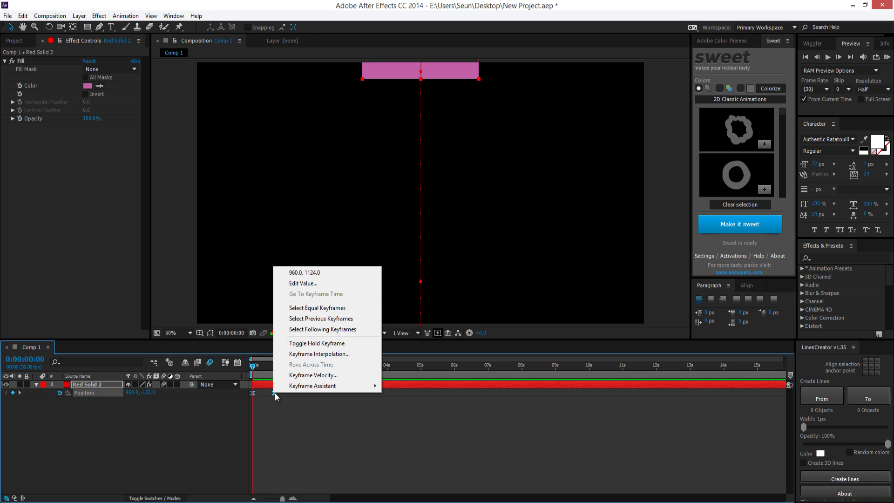
pyautogui.moveTo(289, 388)
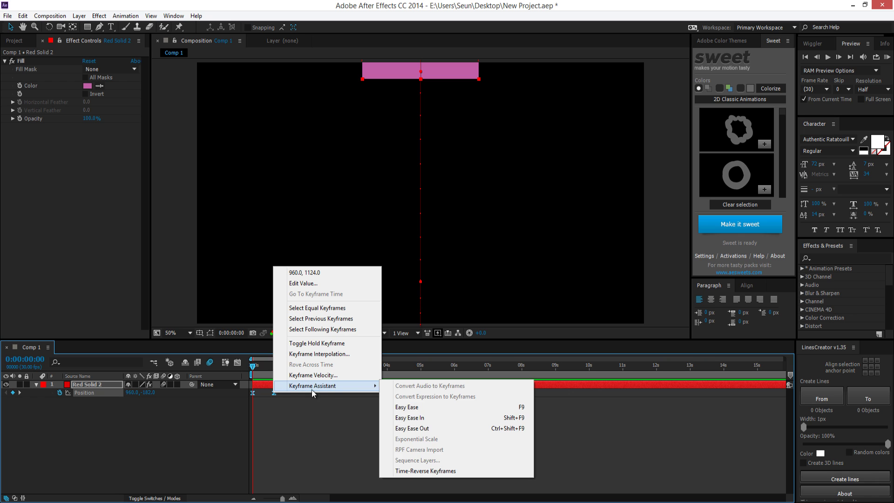
pyautogui.click(402, 407)
pyautogui.click(331, 418)
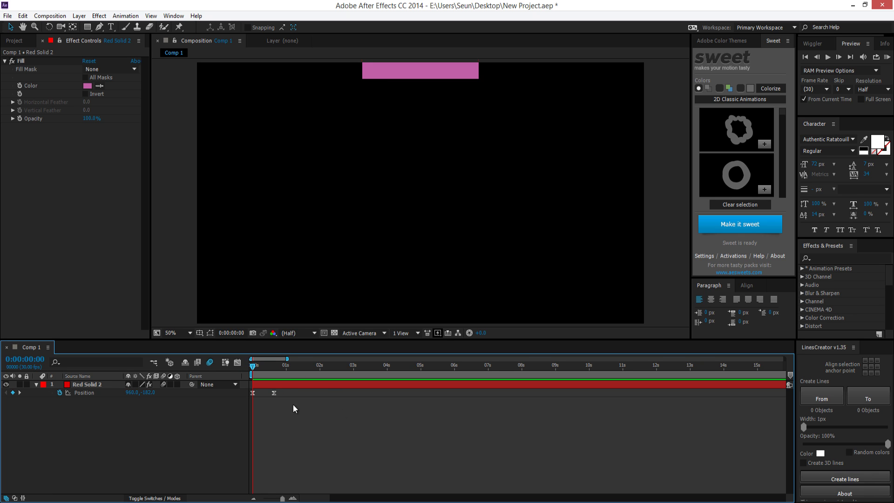
# Scrub through the eased motion and move the second Position keyframe out to about 0:00:00:27.
pyautogui.click(273, 393)
pyautogui.click(242, 393)
pyautogui.moveTo(254, 368); pyautogui.dragTo(265, 368)
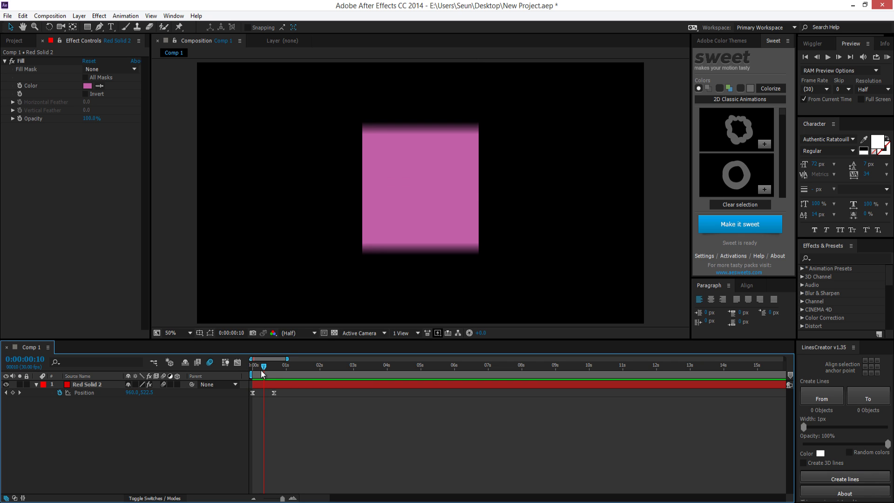
pyautogui.moveTo(274, 392); pyautogui.dragTo(278, 372)
pyautogui.click(287, 417)
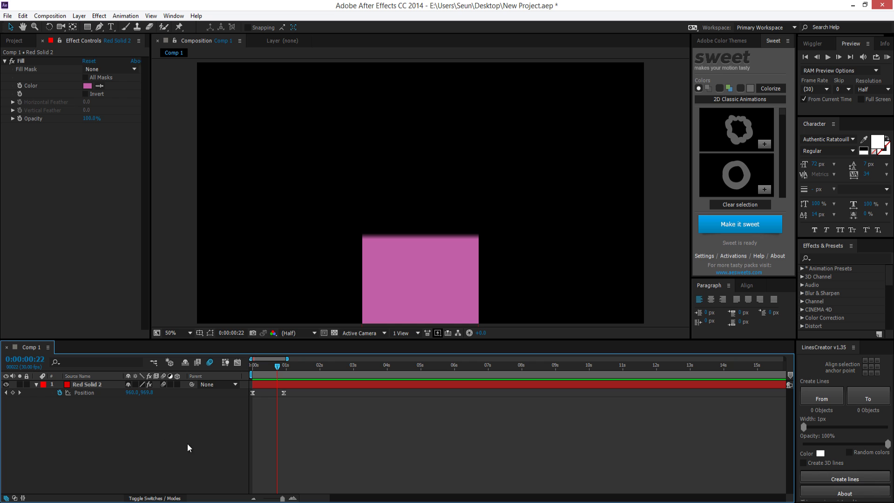
# Make the solid a 3D layer, scrub to 0:00:00:25, and toggle 3D off and on to compare its properties.
pyautogui.click(177, 384)
pyautogui.click(275, 367)
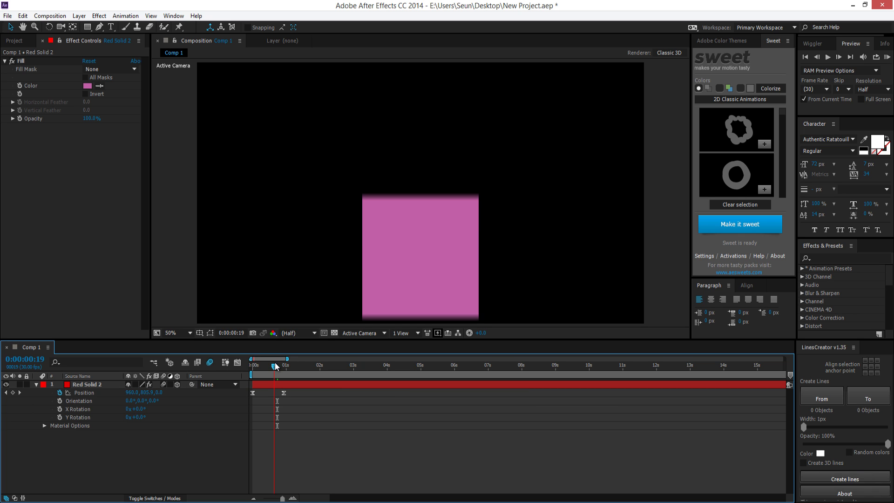
pyautogui.moveTo(276, 366); pyautogui.dragTo(280, 366)
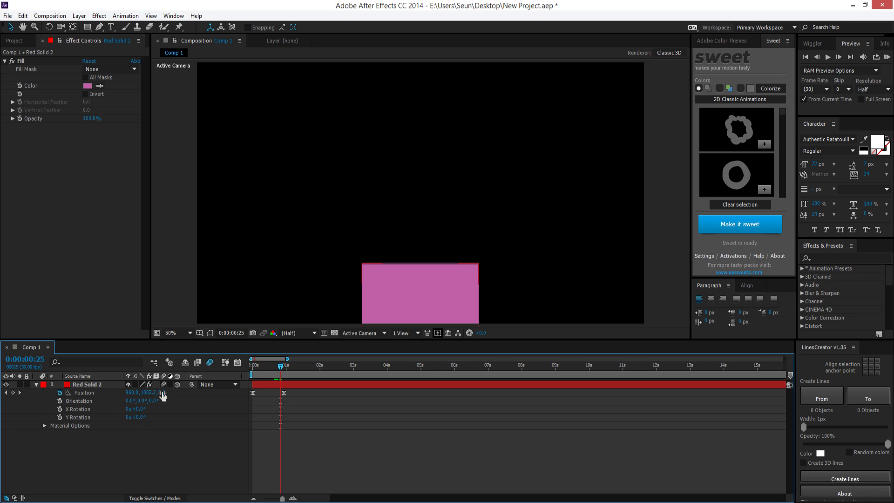
pyautogui.click(177, 385)
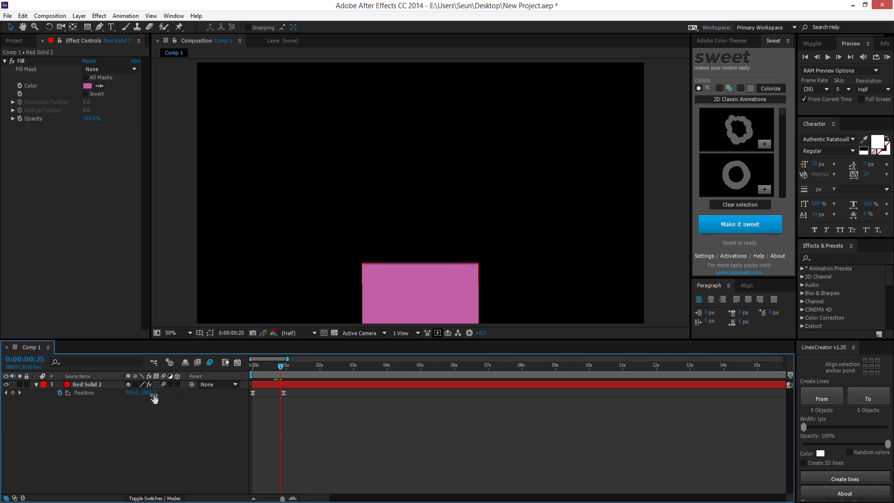
pyautogui.click(177, 384)
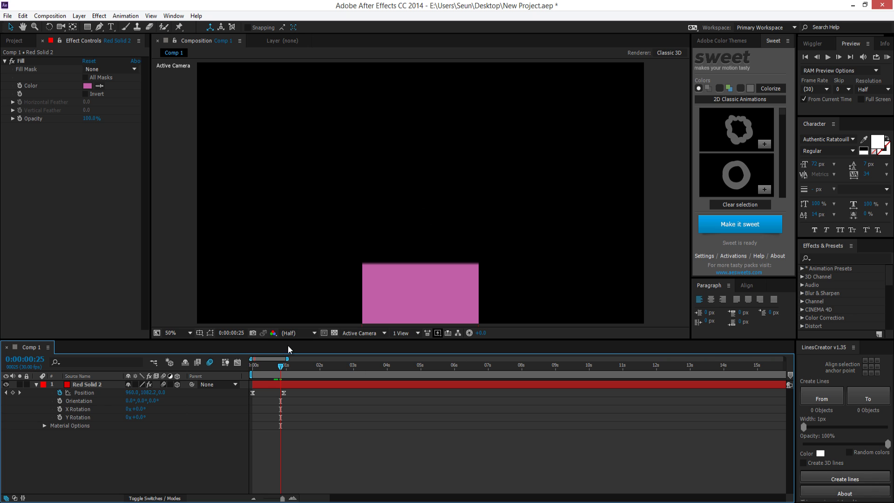
# Move the current time to 0:00:00:14 and set the solid's Z Position to 709.
pyautogui.moveTo(280, 367); pyautogui.dragTo(268, 372)
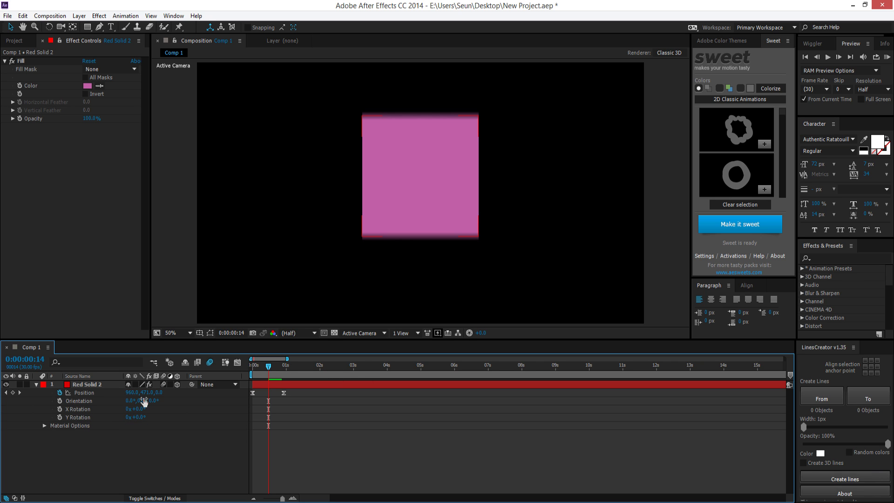
pyautogui.moveTo(163, 393); pyautogui.dragTo(219, 367)
# Reveal the solid's Rotation properties and set its Y Orientation to 286°.
pyautogui.click(55, 386)
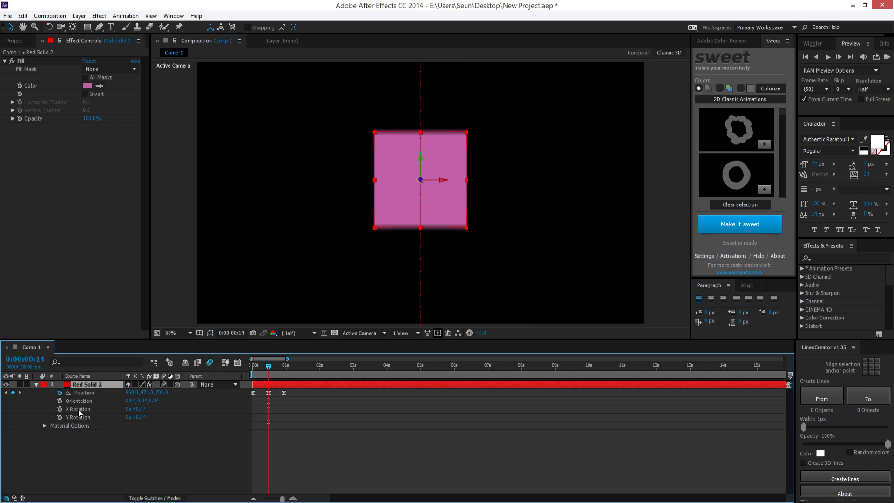
pyautogui.press('r')
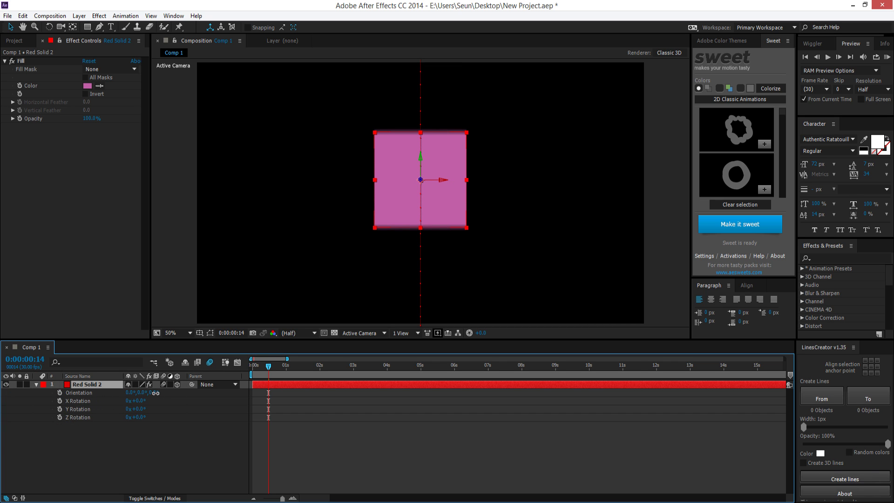
pyautogui.moveTo(157, 393); pyautogui.dragTo(173, 388)
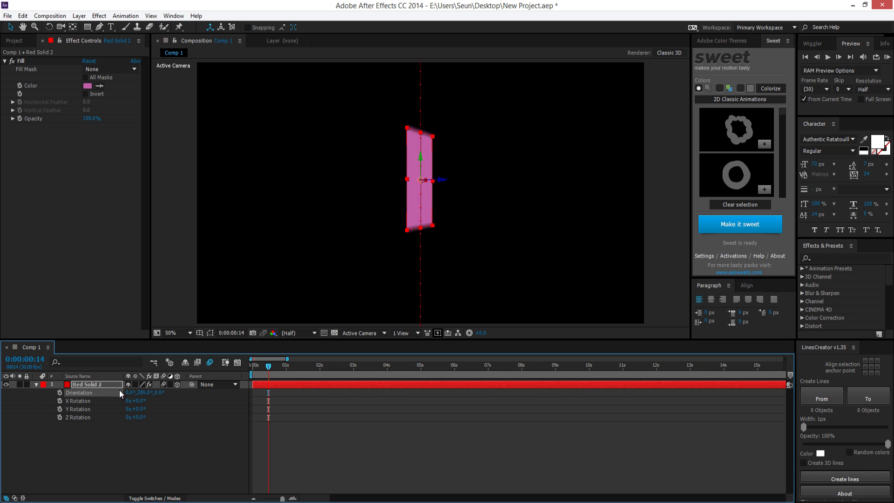
# Turn off the solid's 3D switch, set its Rotation to 153°, and make it a 3D layer again.
pyautogui.click(177, 384)
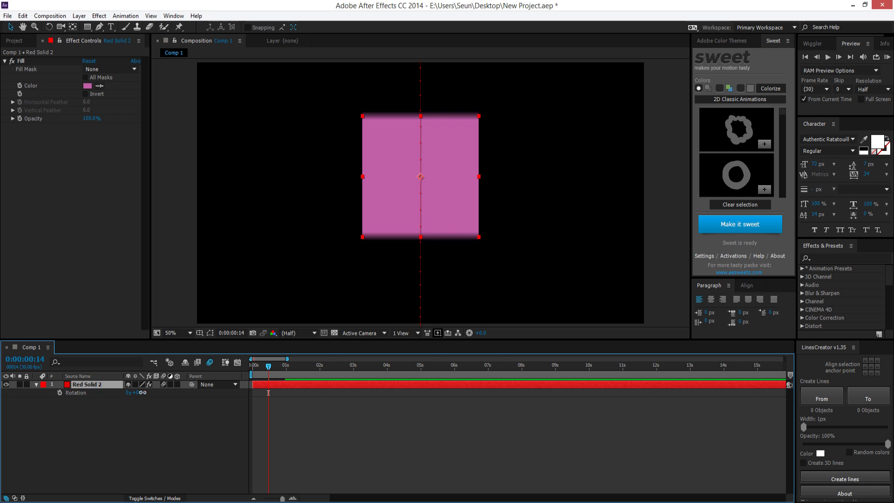
pyautogui.moveTo(138, 393); pyautogui.dragTo(235, 407)
pyautogui.click(177, 384)
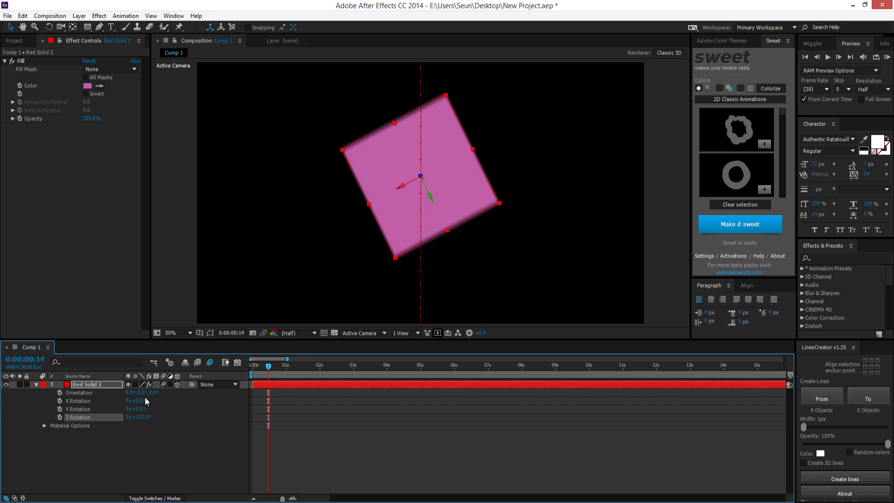
# Set the solid's Orientation to 300°, 53°, 0°, and its Z Position at 0:00:00:14 to -140.
pyautogui.moveTo(141, 393); pyautogui.dragTo(440, 426)
pyautogui.moveTo(127, 393); pyautogui.dragTo(177, 400)
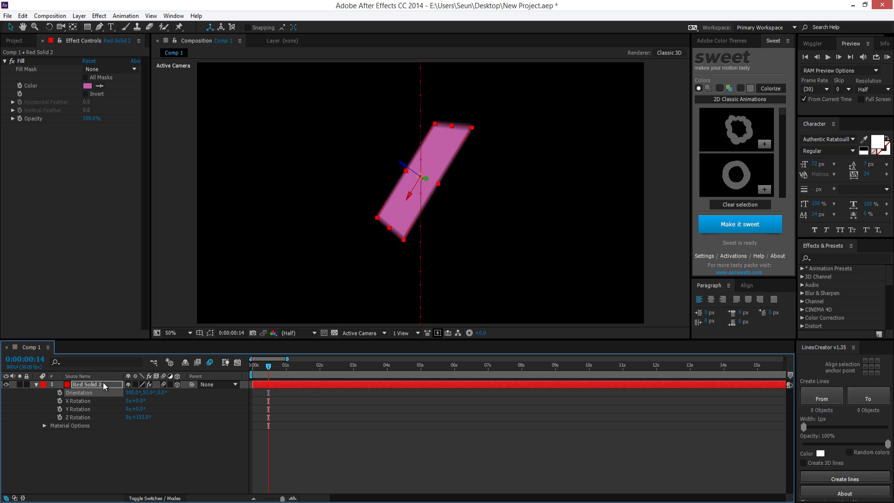
pyautogui.press('p')
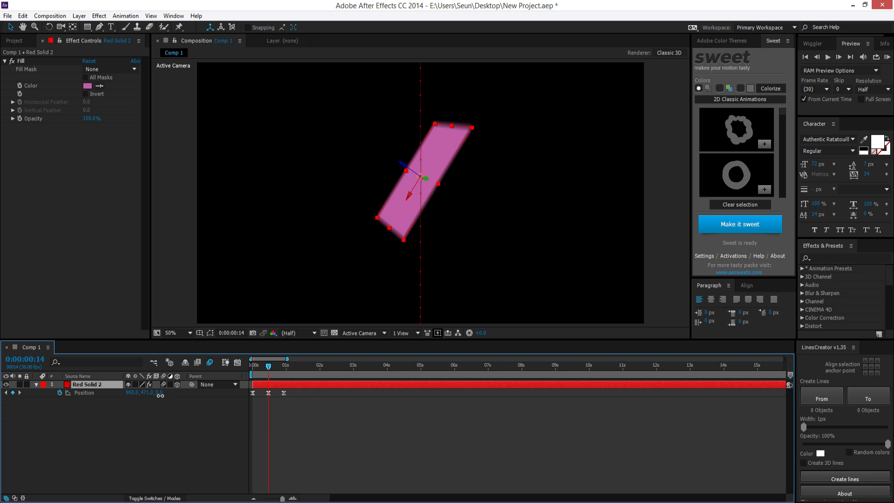
pyautogui.moveTo(161, 395); pyautogui.dragTo(205, 419)
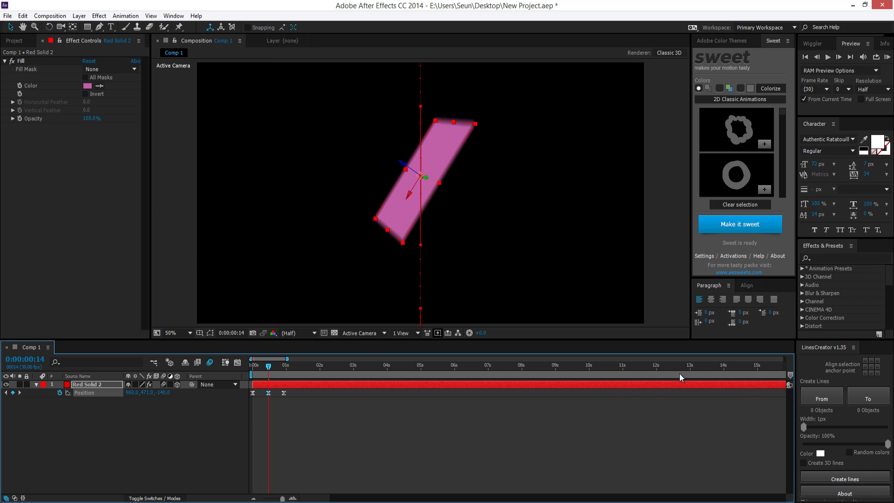
# Set the solid's Position at 0:00:00:28 to 960, 371, -2120, and move the current time to 0:00:01:13.
pyautogui.moveTo(256, 366); pyautogui.dragTo(284, 383)
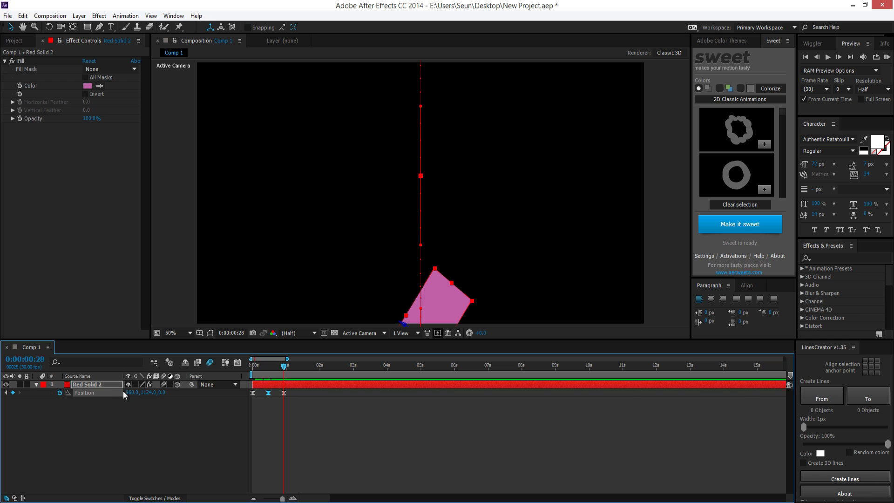
pyautogui.moveTo(159, 397); pyautogui.dragTo(201, 368)
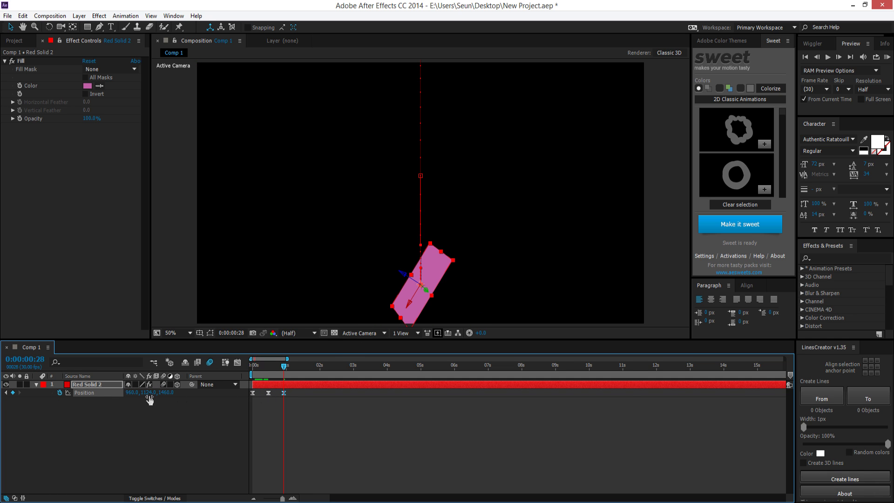
pyautogui.moveTo(149, 395); pyautogui.dragTo(301, 367)
pyautogui.click(112, 386)
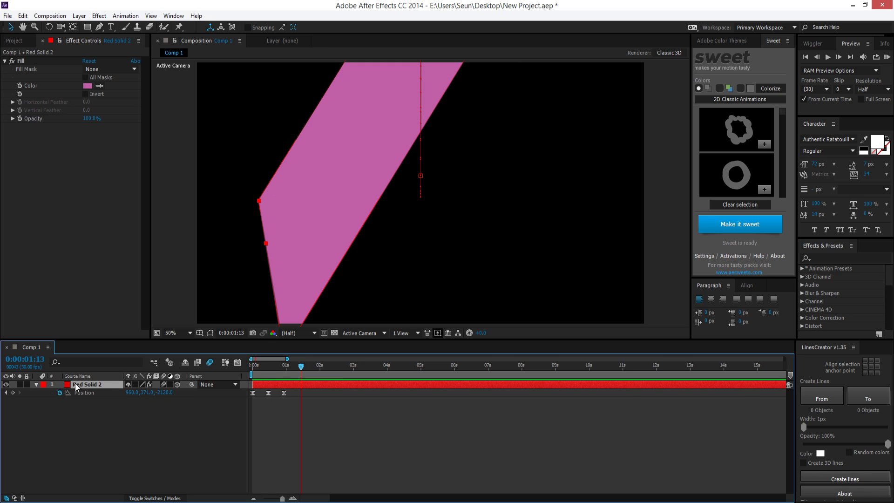
# Switch the timeline's name column to Layer Name and reveal the solid's Rotation properties followed by its Scale.
pyautogui.click(177, 459)
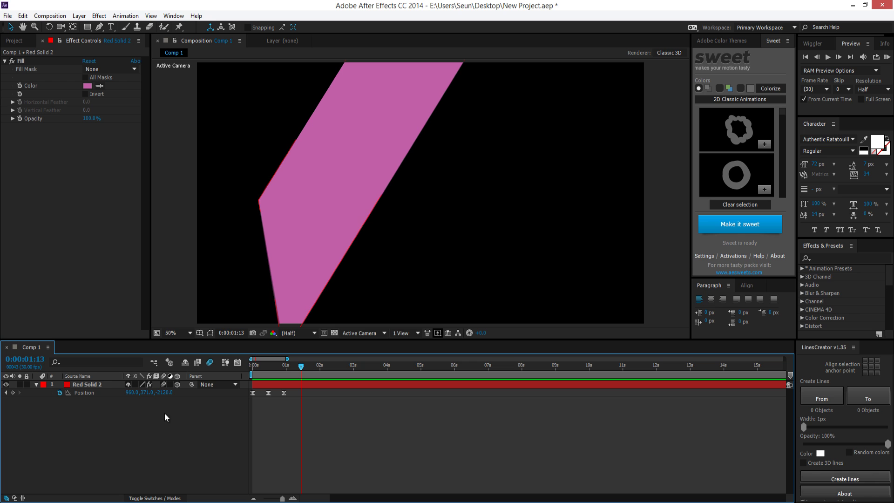
pyautogui.click(91, 376)
pyautogui.click(88, 384)
pyautogui.press('r')
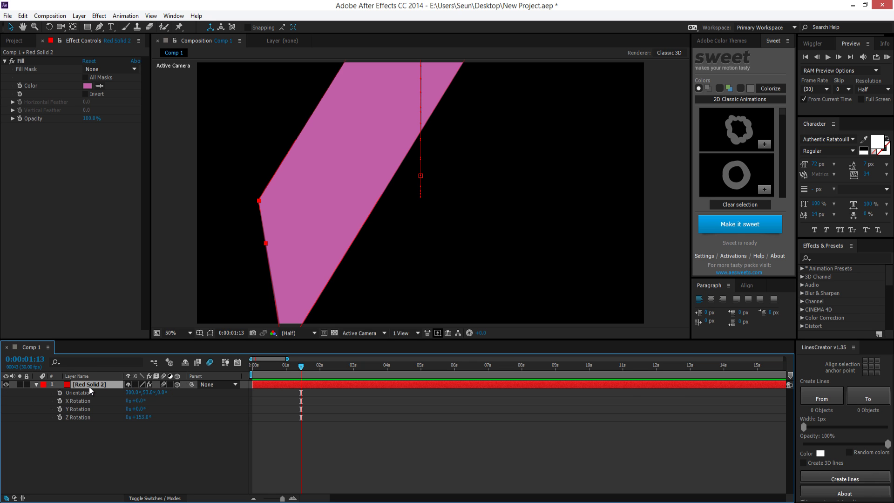
pyautogui.press('s')
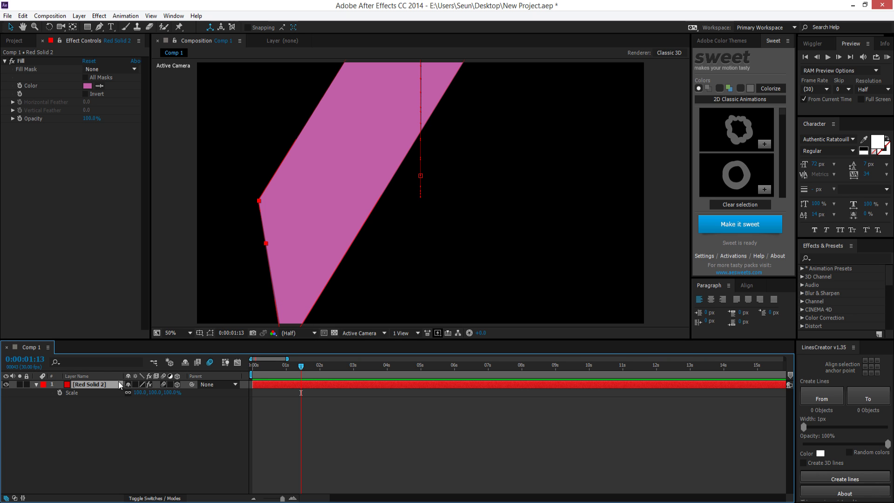
pyautogui.click(129, 405)
pyautogui.click(260, 383)
pyautogui.click(130, 437)
pyautogui.click(316, 252)
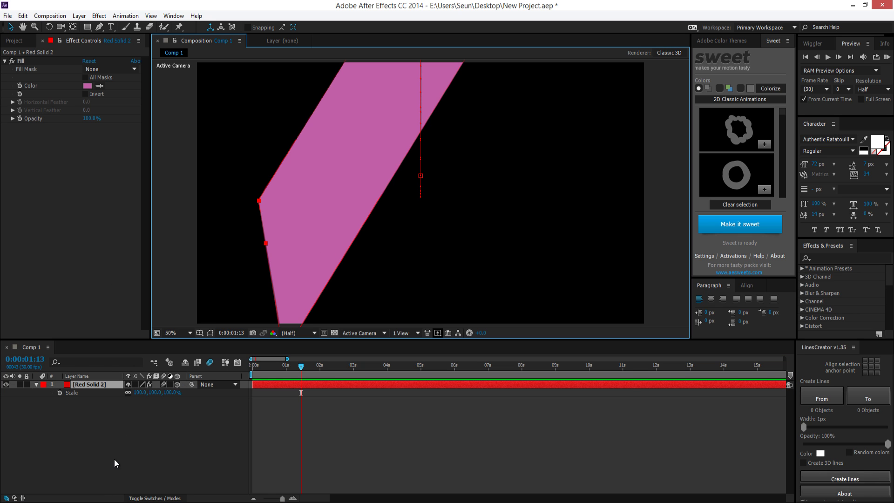
pyautogui.click(157, 431)
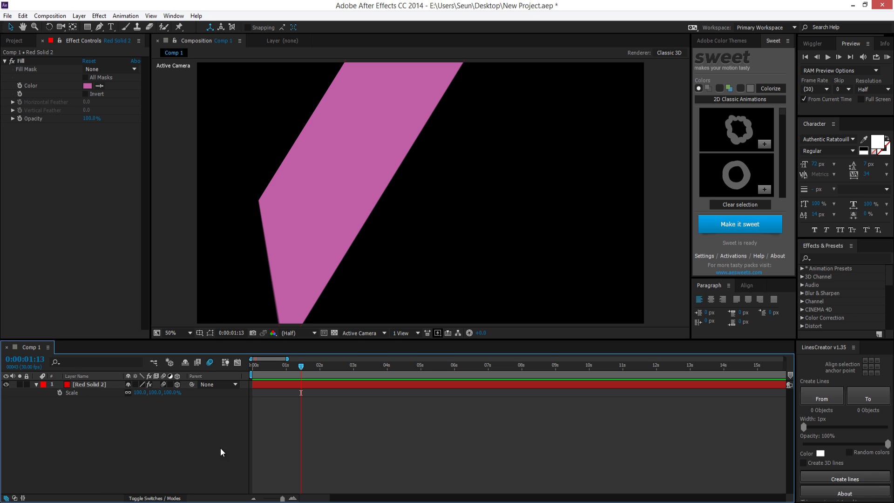
# Duplicate the Red Solid 2 layer repeatedly until the composition holds 17 copies.
pyautogui.click(252, 498)
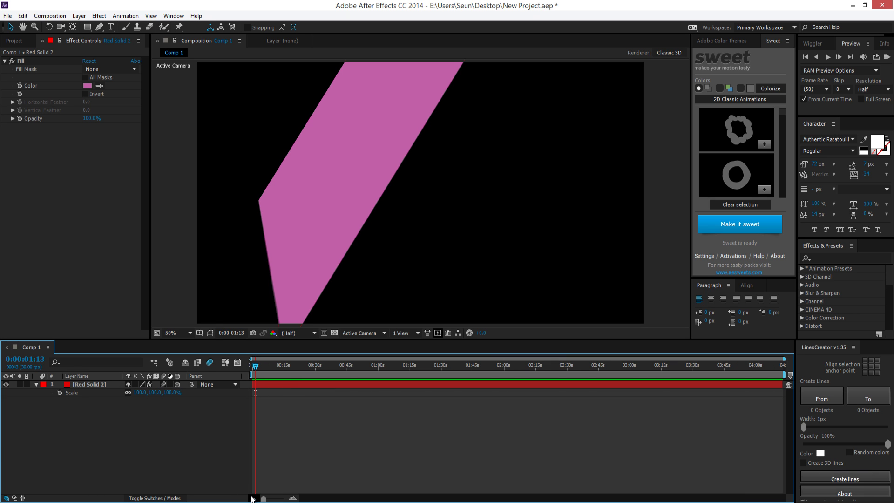
pyautogui.click(87, 384)
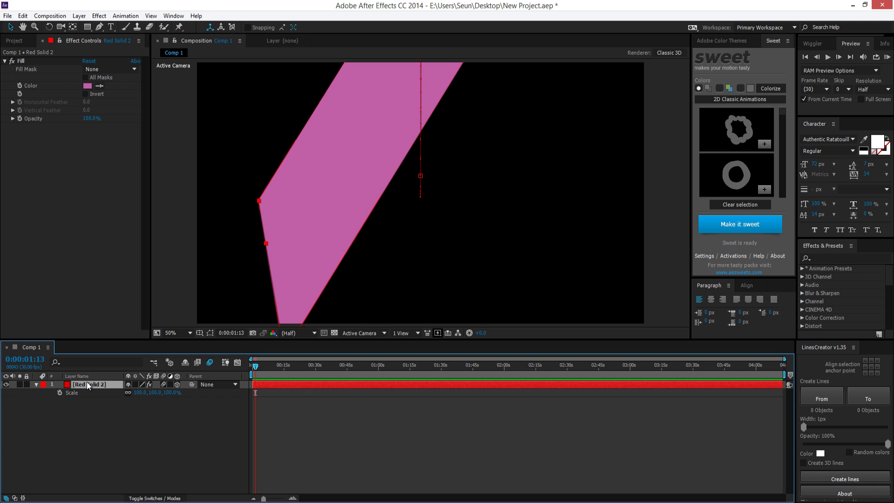
pyautogui.hotkey('ctrl', 'd')
pyautogui.hotkey('ctrl', 'd')
pyautogui.hotkey('ctrl', 'd')
pyautogui.hotkey('ctrl', 'd')
pyautogui.hotkey('ctrl', 'd')
pyautogui.hotkey('ctrl', 'd')
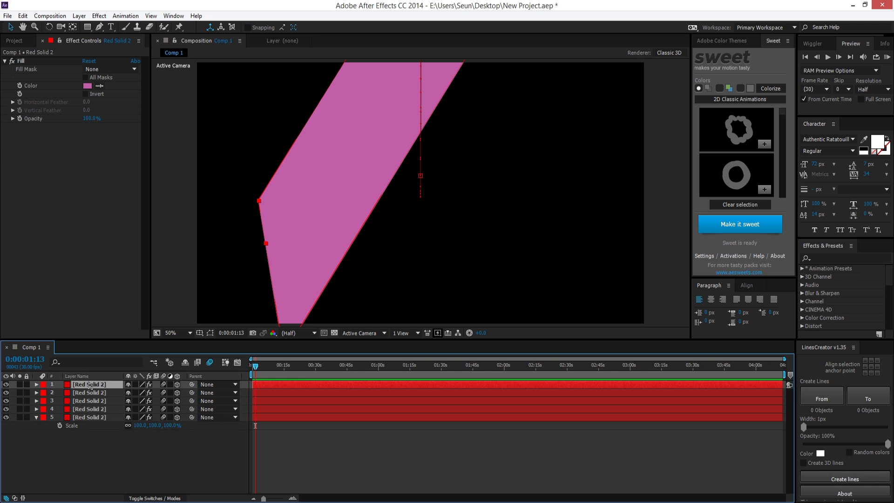
pyautogui.hotkey('ctrl', 'd')
pyautogui.hotkey('ctrl', 'd')
pyautogui.hotkey('ctrl', 'd')
pyautogui.hotkey('ctrl', 'd')
pyautogui.hotkey('ctrl', 'd')
pyautogui.hotkey('ctrl', 'd')
pyautogui.hotkey('ctrl', 'd')
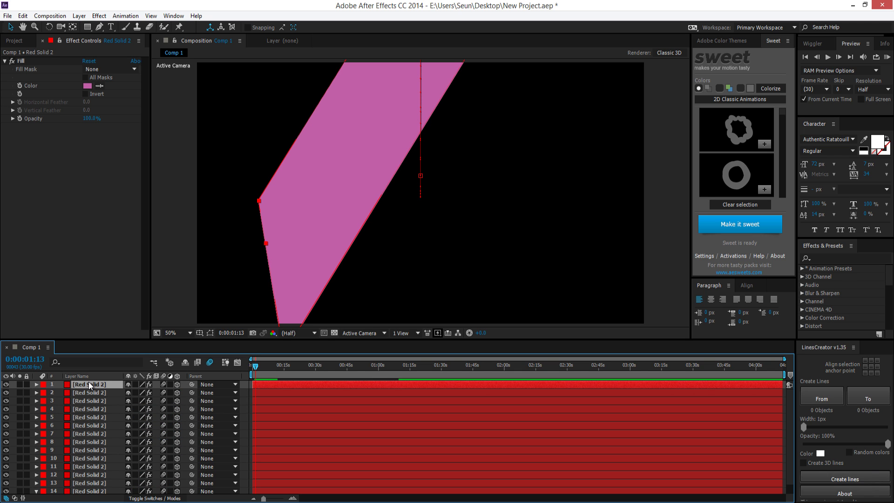
pyautogui.hotkey('ctrl', 'd')
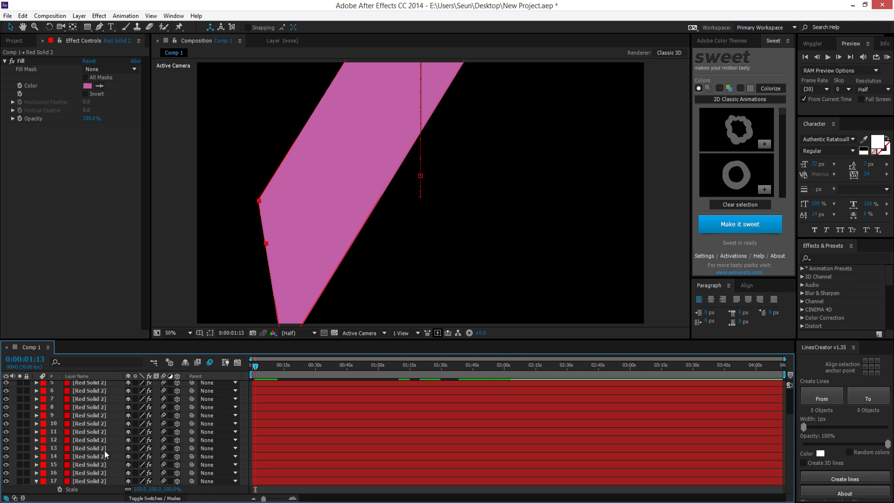
# Change the label color of layers 10 to 17 to Orange.
pyautogui.scroll(-3, 103, 453)
pyautogui.click(93, 480)
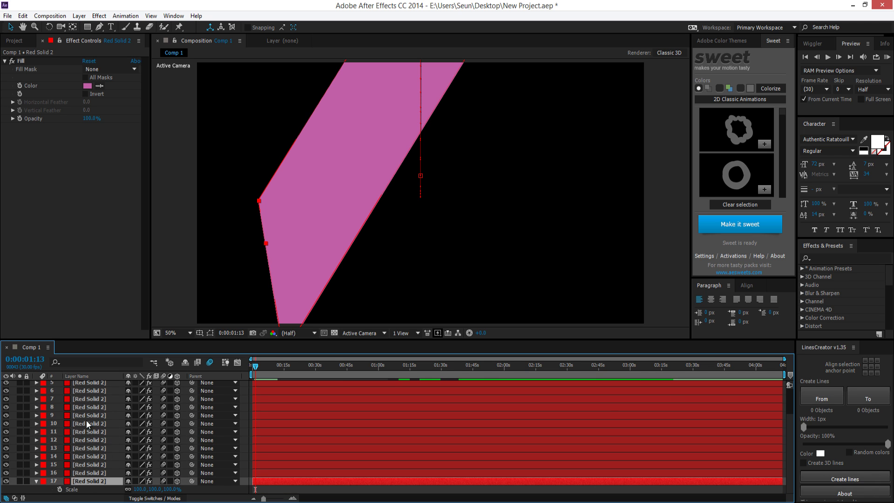
pyautogui.keyDown('shift'); pyautogui.click(86, 423); pyautogui.keyUp('shift')
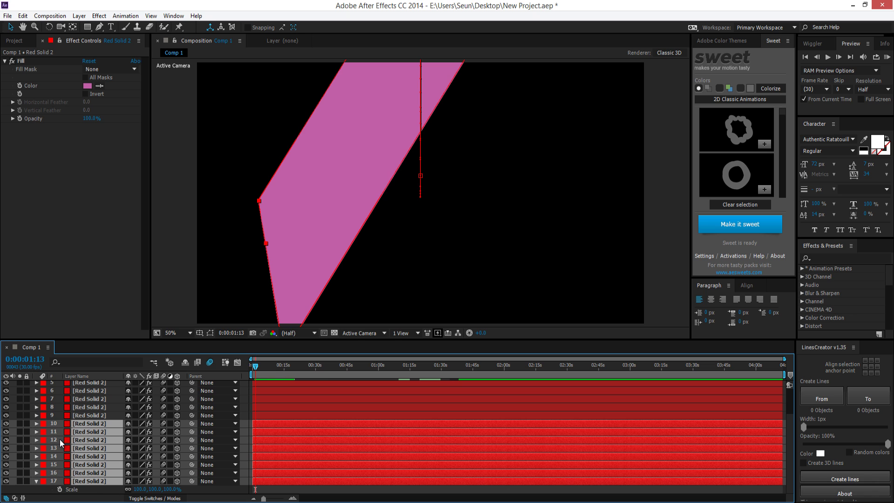
pyautogui.click(43, 431)
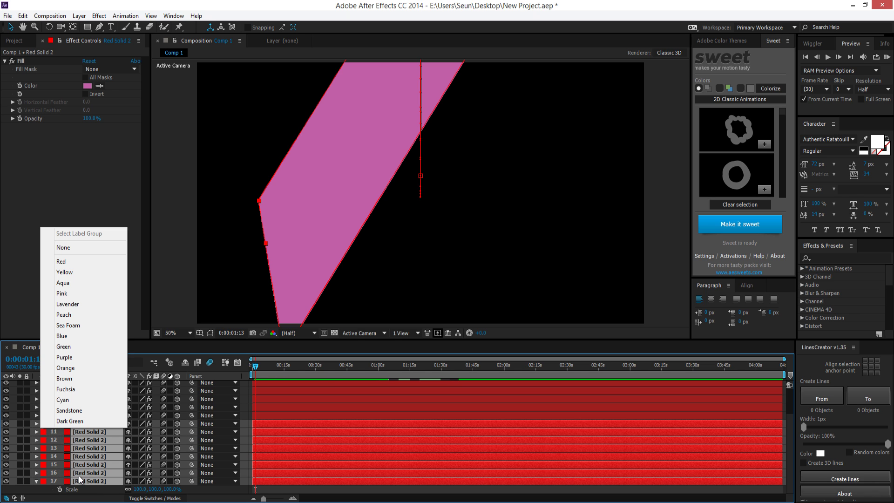
pyautogui.click(70, 368)
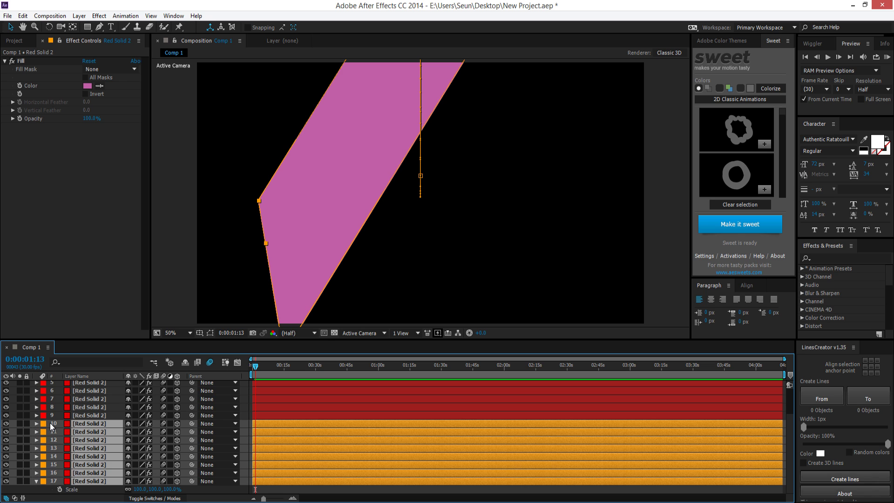
pyautogui.click(236, 409)
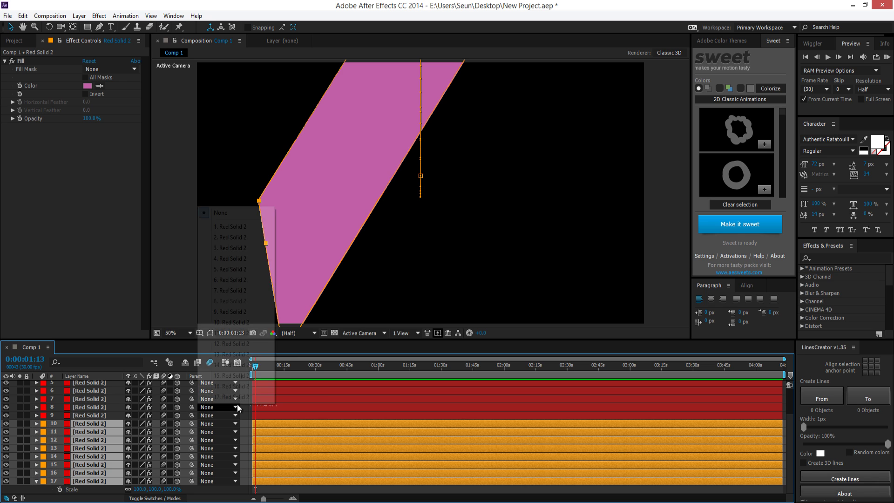
pyautogui.click(72, 414)
# Change the label color of layers 6 to 9 to Green.
pyautogui.click(74, 414)
pyautogui.keyDown('shift'); pyautogui.click(77, 391); pyautogui.keyUp('shift')
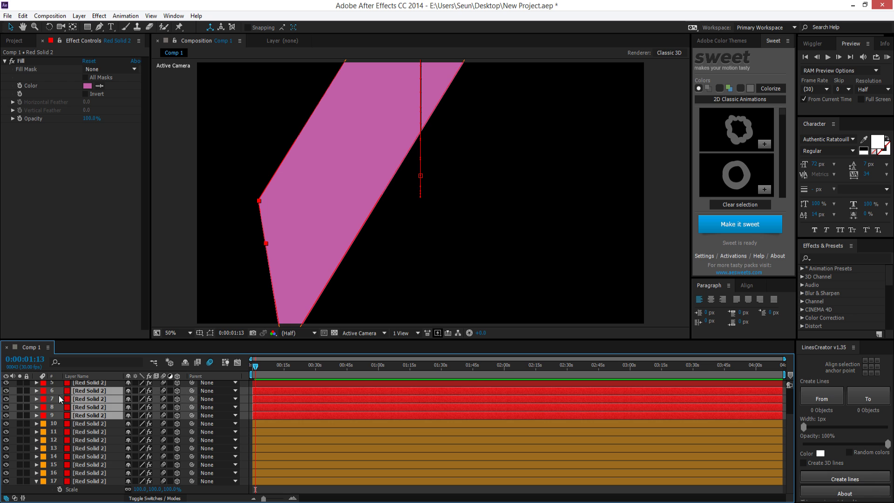
pyautogui.click(43, 392)
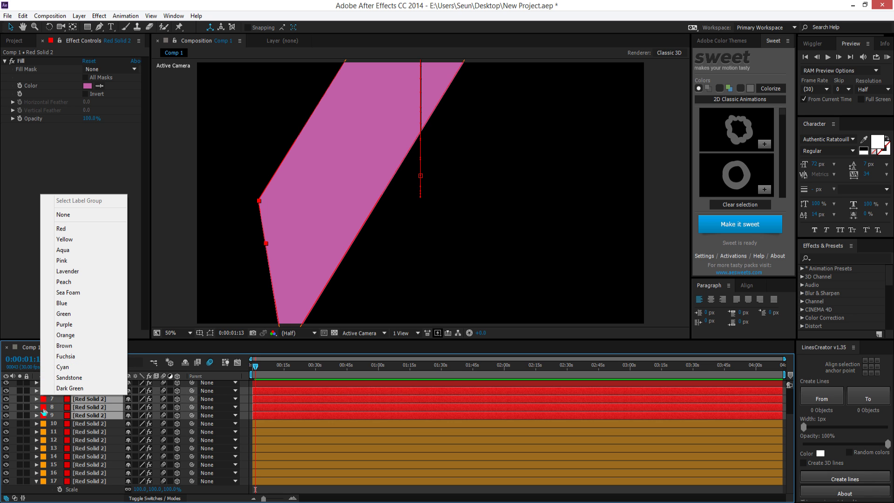
pyautogui.click(45, 413)
pyautogui.click(64, 330)
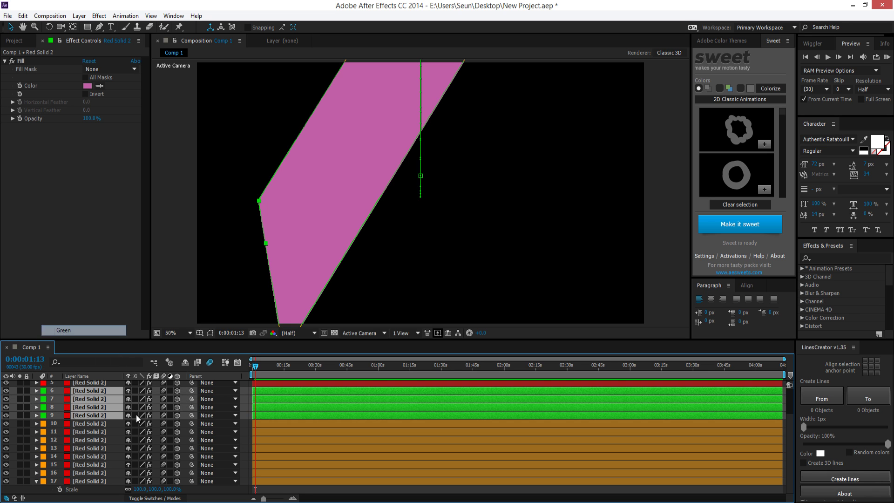
# Change the label color of layers 2 to 5 to Purple, clear the selection, and review the color-coded layer stack.
pyautogui.scroll(1, 170, 446)
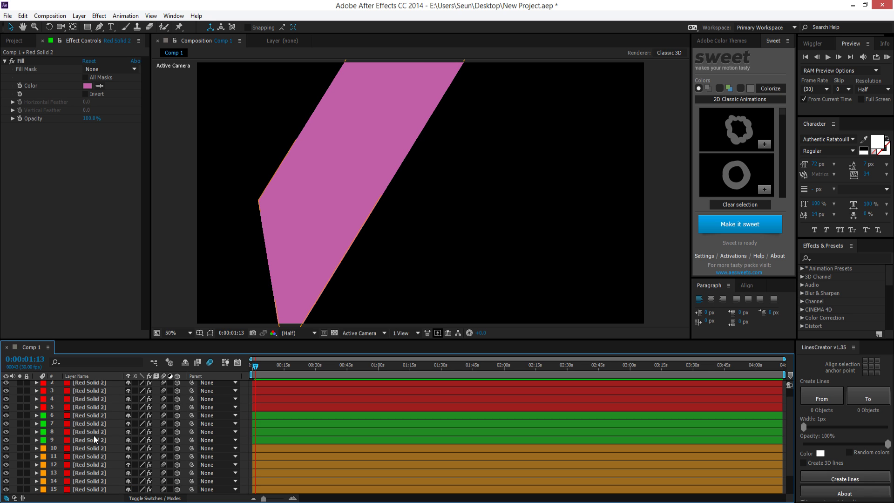
pyautogui.click(78, 407)
pyautogui.keyDown('shift'); pyautogui.click(85, 383); pyautogui.keyUp('shift')
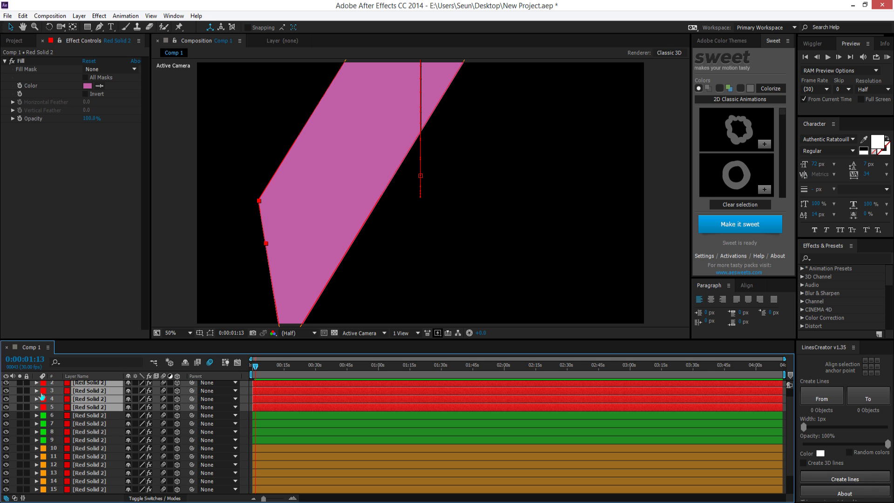
pyautogui.click(42, 393)
pyautogui.click(71, 323)
pyautogui.click(235, 407)
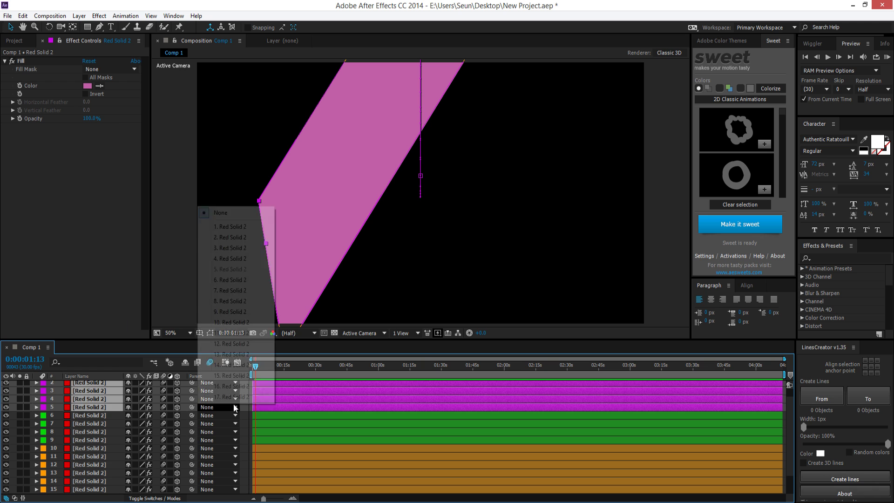
pyautogui.click(233, 415)
pyautogui.scroll(1, 236, 447)
pyautogui.press('F2')
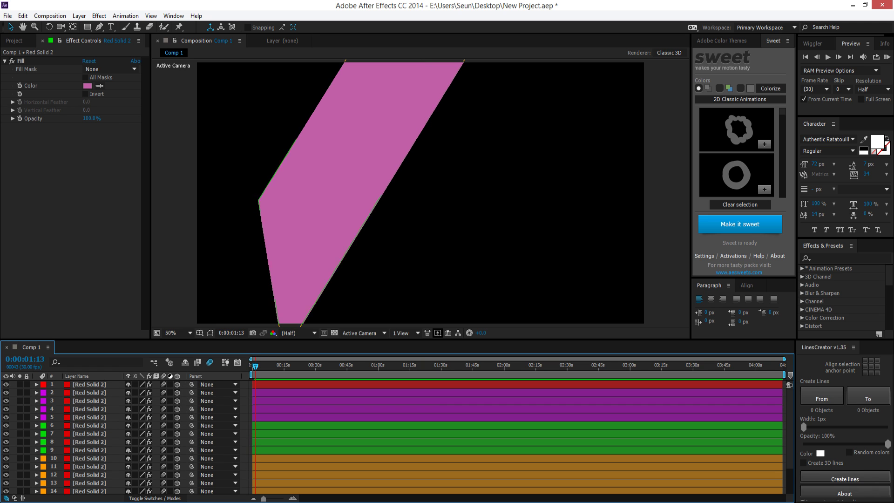
pyautogui.scroll(-3, 9, 475)
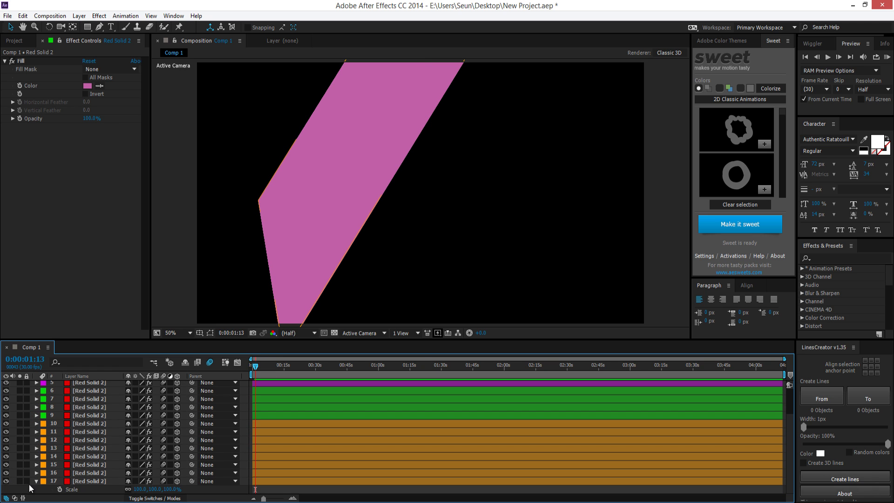
# Pre-compose the four purple-labeled layers 2 to 5 into a new composition named Purple Layers, moving all attributes into it.
pyautogui.scroll(3, 313, 432)
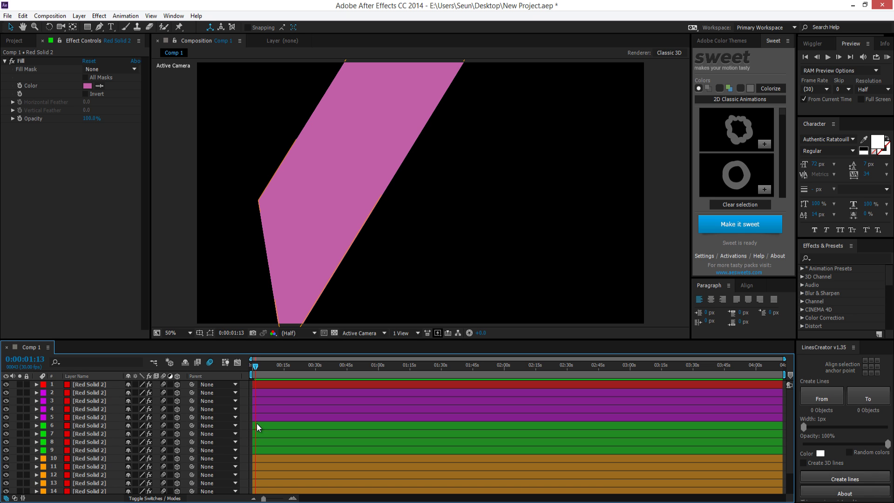
pyautogui.press('Home')
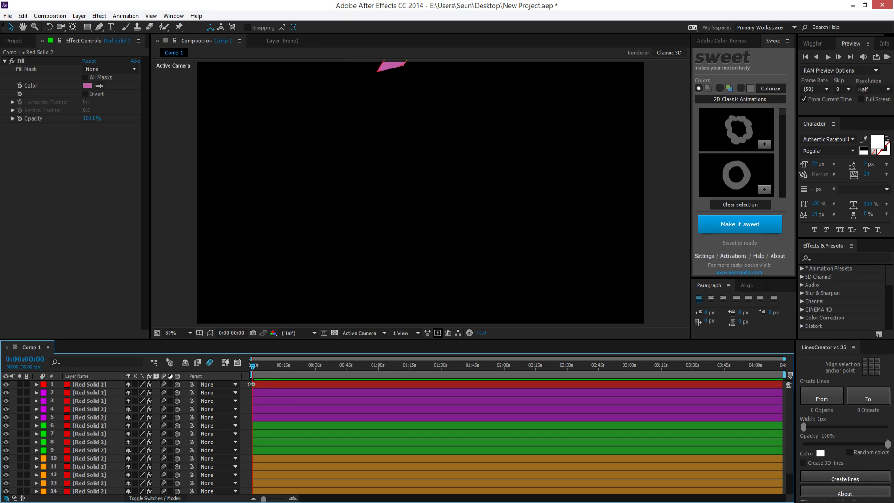
pyautogui.click(262, 393)
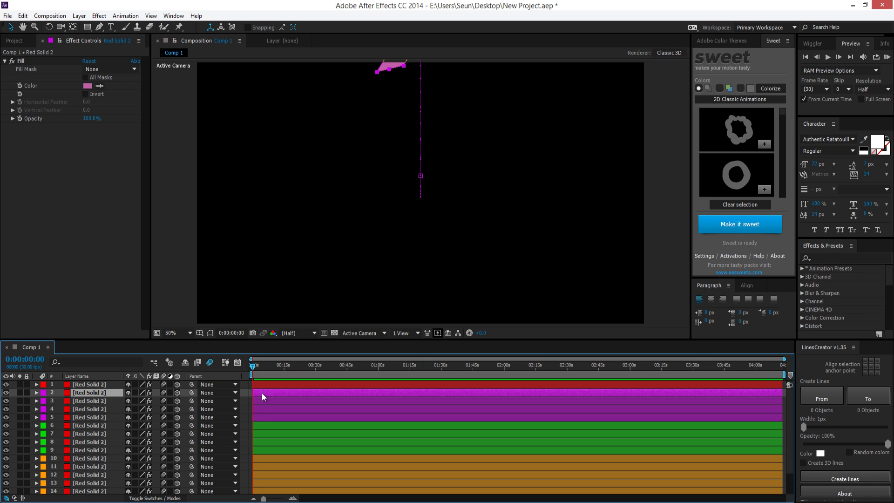
pyautogui.keyDown('shift'); pyautogui.click(258, 416); pyautogui.keyUp('shift')
pyautogui.hotkey('shift', 'pagedown')
pyautogui.hotkey('shift', 'pagedown')
pyautogui.press('Home')
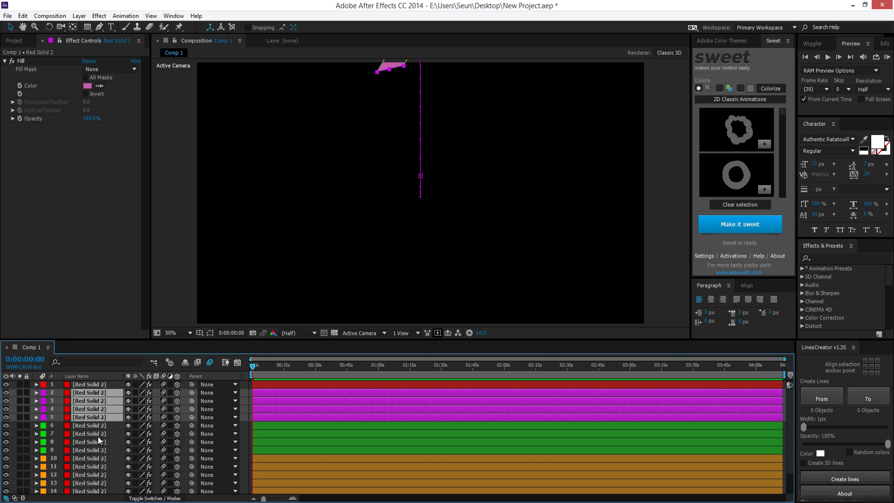
pyautogui.hotkey('ctrl', 'shift', 'c')
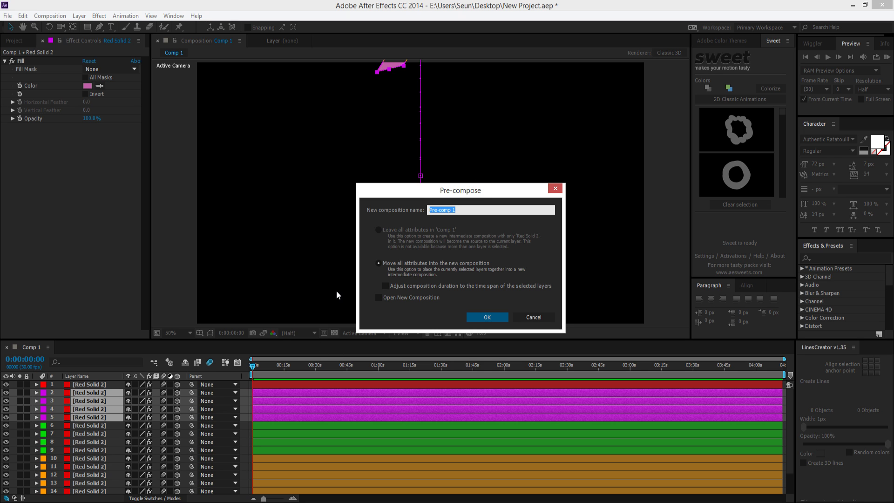
pyautogui.write('Purpele Layers')
pyautogui.click(478, 315)
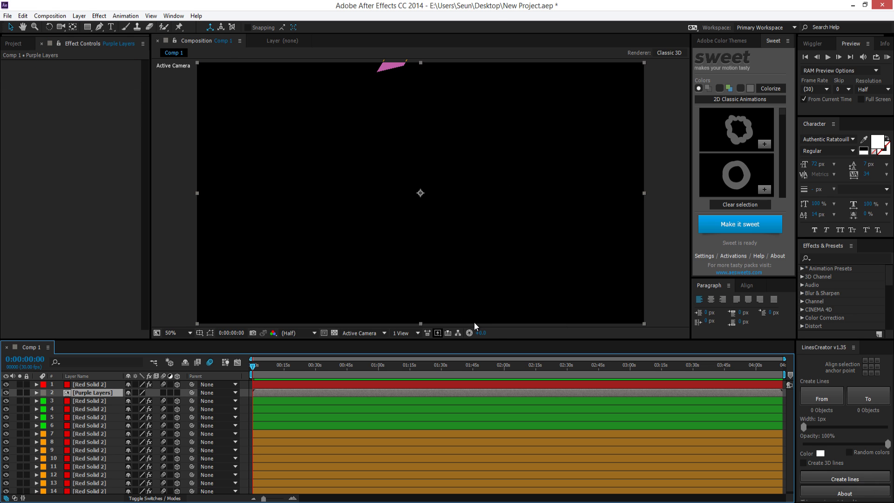
# Pre-compose the four green-labeled layers 3 to 6 into a new composition named Green Layers, moving all attributes.
pyautogui.click(73, 400)
pyautogui.keyDown('shift'); pyautogui.click(95, 423); pyautogui.keyUp('shift')
pyautogui.hotkey('ctrl', 'shift', 'c')
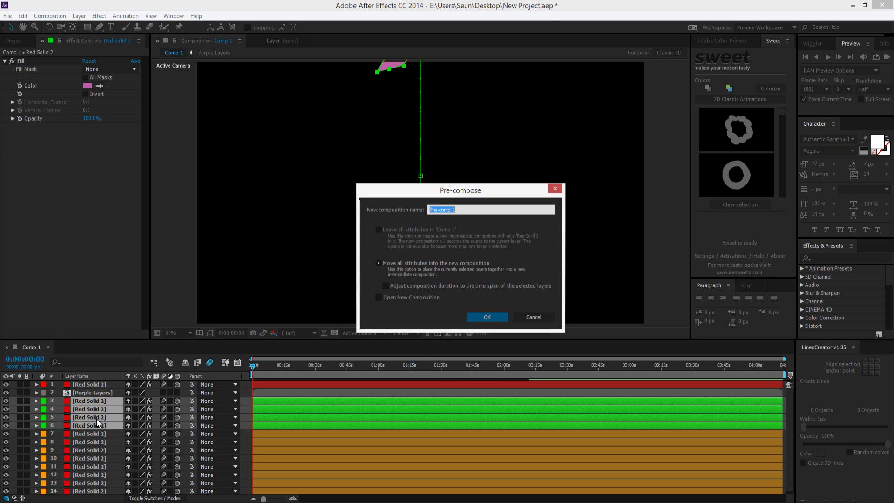
pyautogui.write('Green Layers')
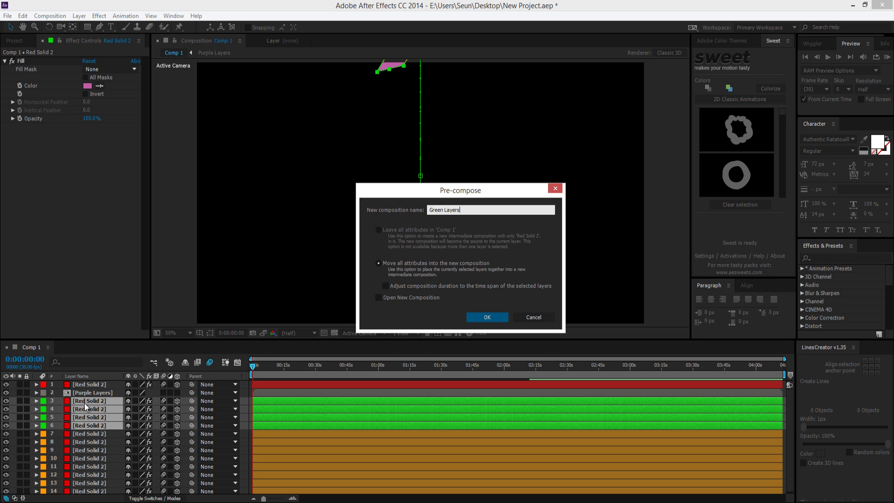
pyautogui.click(487, 317)
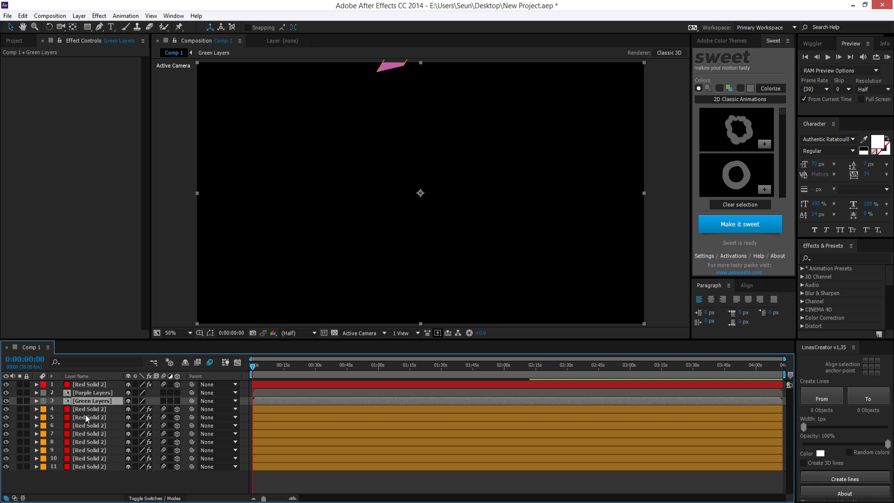
# Pre-compose the orange-labeled layers 4 to 11 into a new composition named Orange Layer and clear the selection.
pyautogui.click(85, 415)
pyautogui.click(85, 409)
pyautogui.keyDown('shift'); pyautogui.click(96, 467); pyautogui.keyUp('shift')
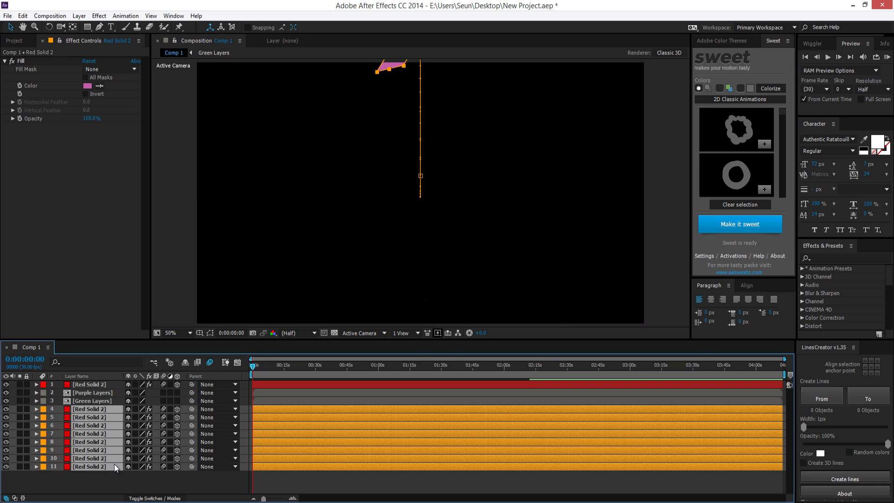
pyautogui.hotkey('ctrl', 'shift', 'c')
pyautogui.write('Ora')
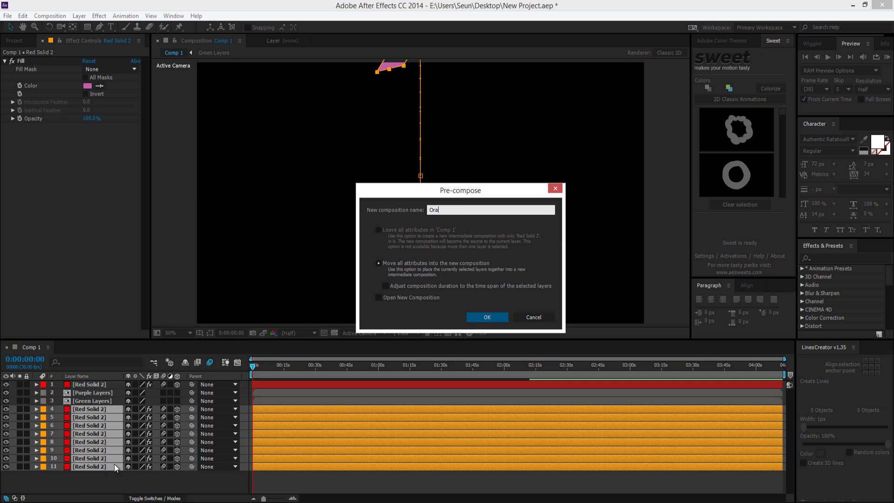
pyautogui.write('nge Layer')
pyautogui.click(495, 317)
pyautogui.click(185, 419)
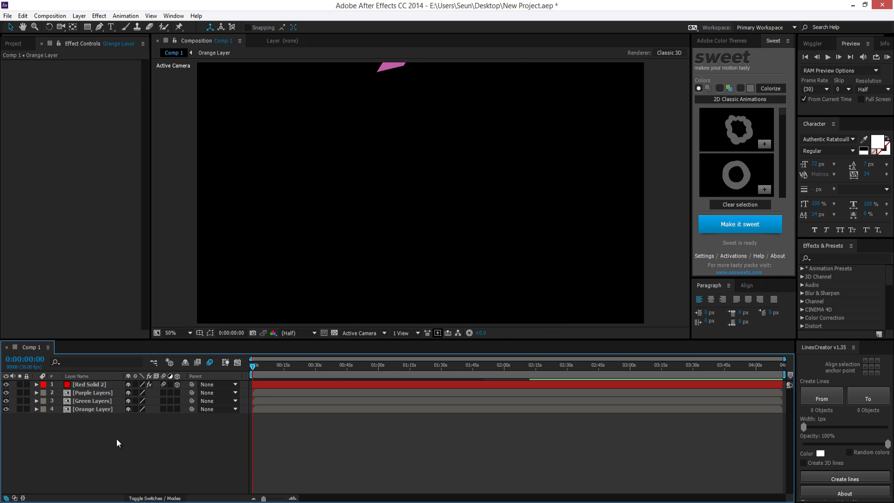
# Move the Orange Layer precomp down and to the right in the Comp 1 frame.
pyautogui.click(92, 401)
pyautogui.click(100, 411)
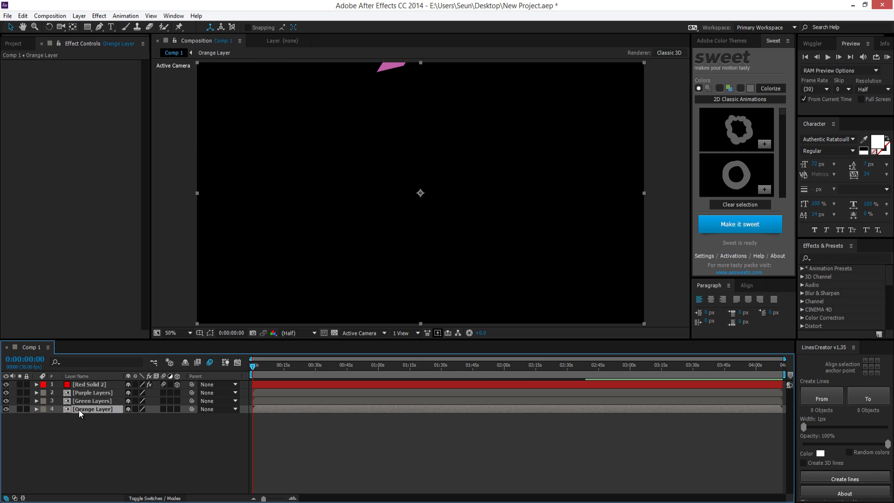
pyautogui.moveTo(268, 174); pyautogui.dragTo(403, 291)
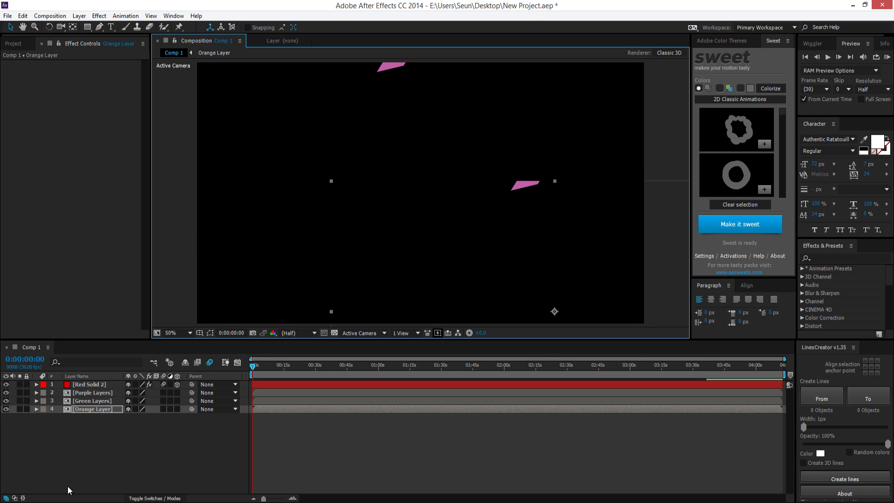
# Toggle Collapse Transformations on the Orange Layer precomp several times, leave it on, and move the precomp further down and left.
pyautogui.click(135, 409)
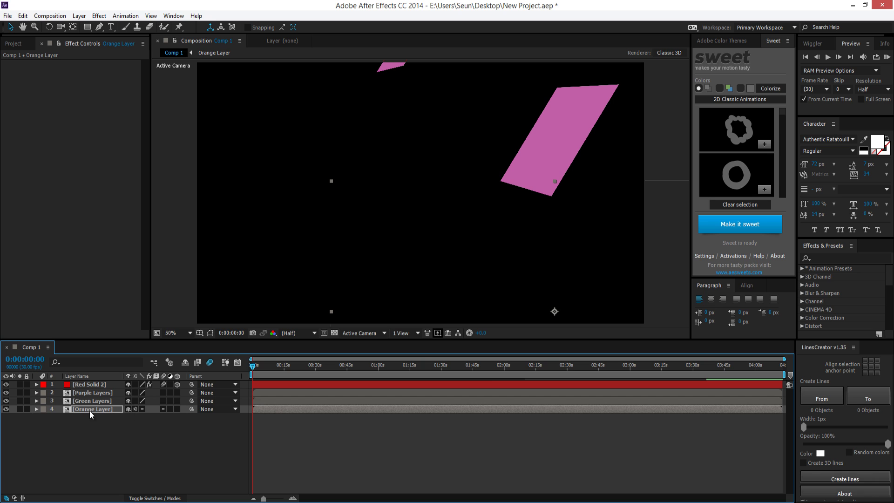
pyautogui.click(135, 409)
pyautogui.click(135, 409)
pyautogui.click(135, 409)
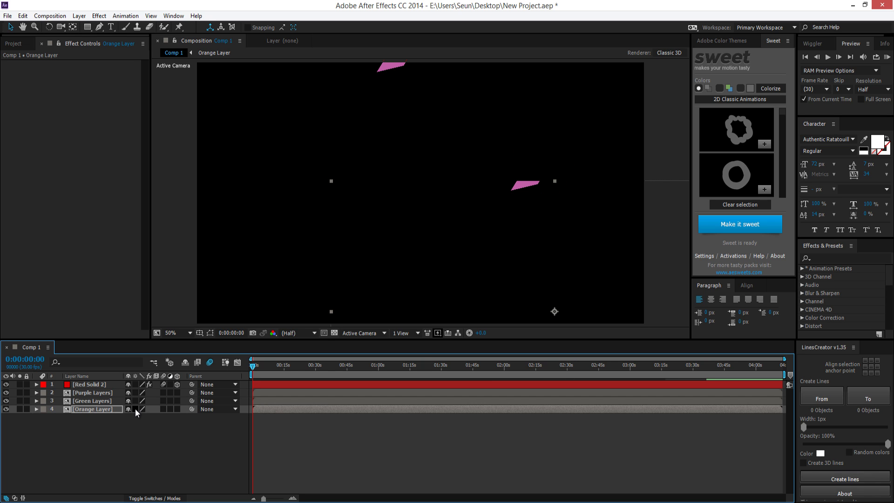
pyautogui.click(135, 409)
pyautogui.click(135, 409)
pyautogui.click(135, 409)
pyautogui.moveTo(559, 263); pyautogui.dragTo(502, 354)
# Turn on Collapse Transformations for the Green Layers and Purple Layers precomps.
pyautogui.click(99, 400)
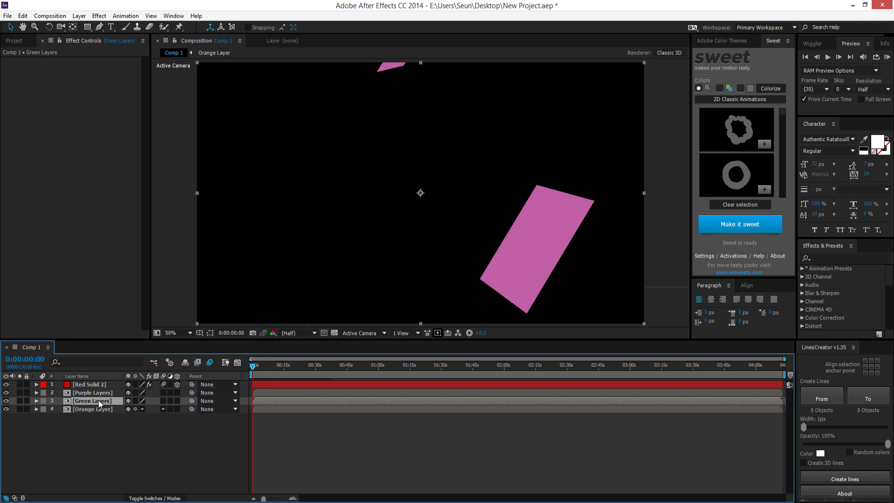
pyautogui.click(101, 407)
pyautogui.click(97, 400)
pyautogui.click(135, 401)
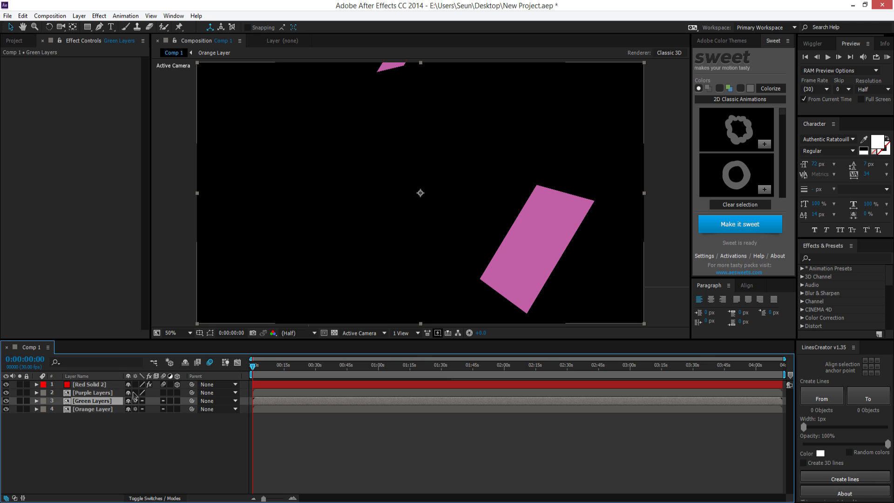
pyautogui.click(135, 393)
# Move the Green Layers precomp down and left, and the Purple Layers precomp down and slightly right in the frame.
pyautogui.moveTo(296, 166); pyautogui.dragTo(260, 331)
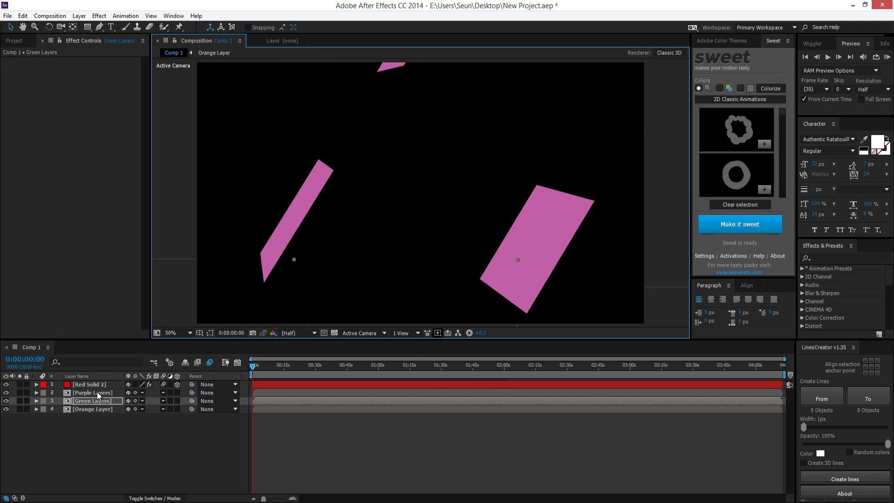
pyautogui.click(98, 392)
pyautogui.moveTo(381, 135); pyautogui.dragTo(412, 267)
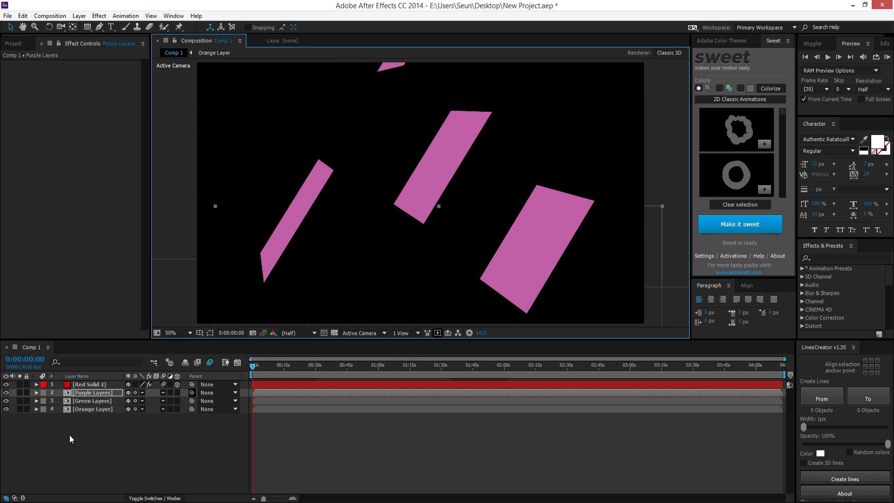
# Delete the remaining Red Solid 2 layer from Comp 1 and display the project's item list.
pyautogui.click(83, 384)
pyautogui.press('Delete')
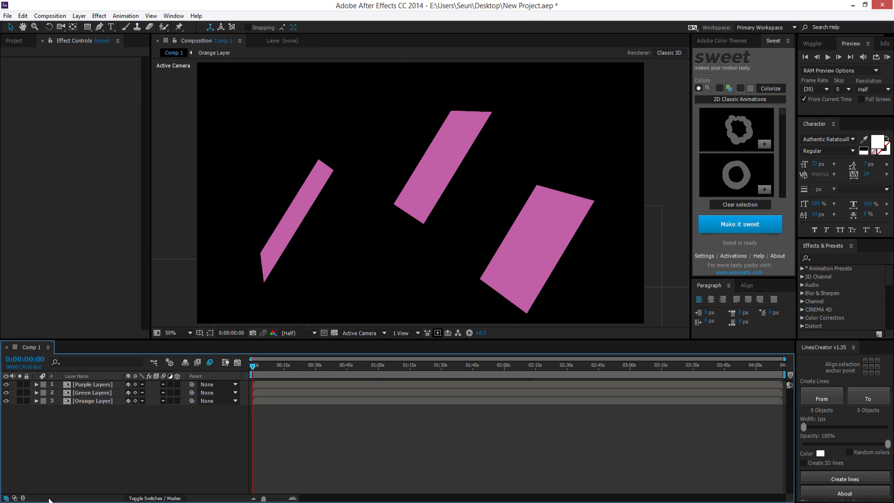
pyautogui.click(75, 402)
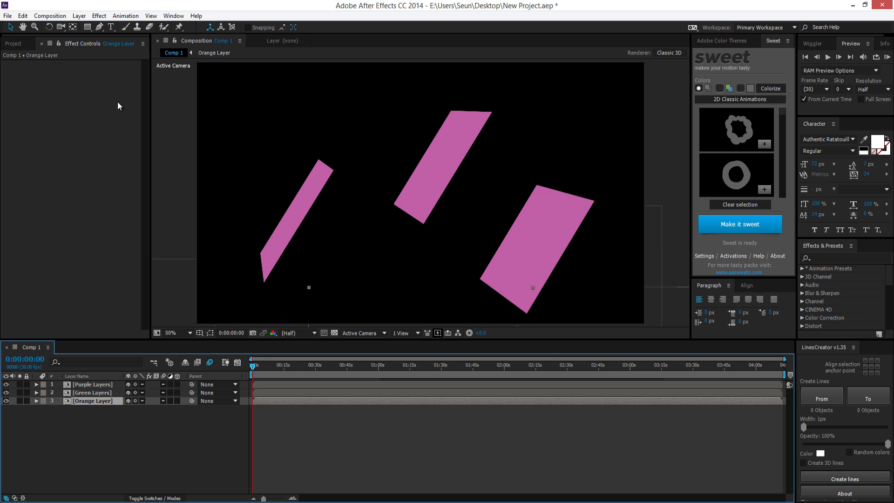
pyautogui.click(23, 41)
pyautogui.click(90, 418)
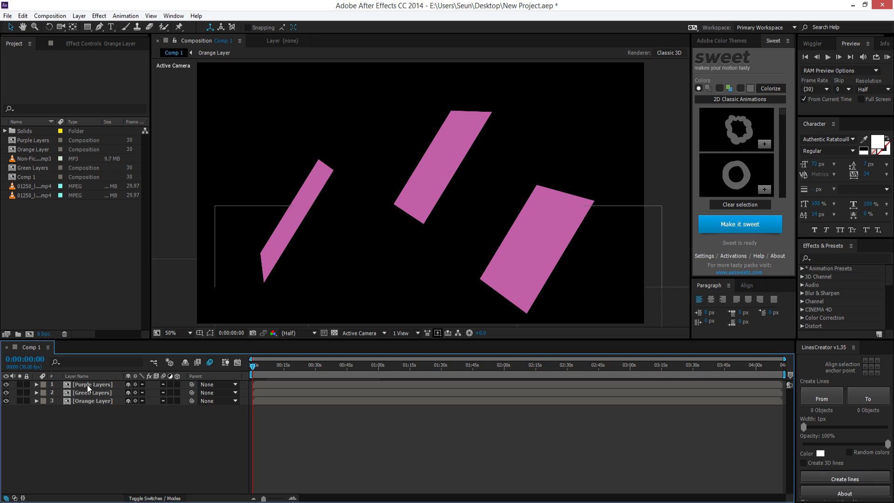
pyautogui.click(85, 394)
pyautogui.click(88, 424)
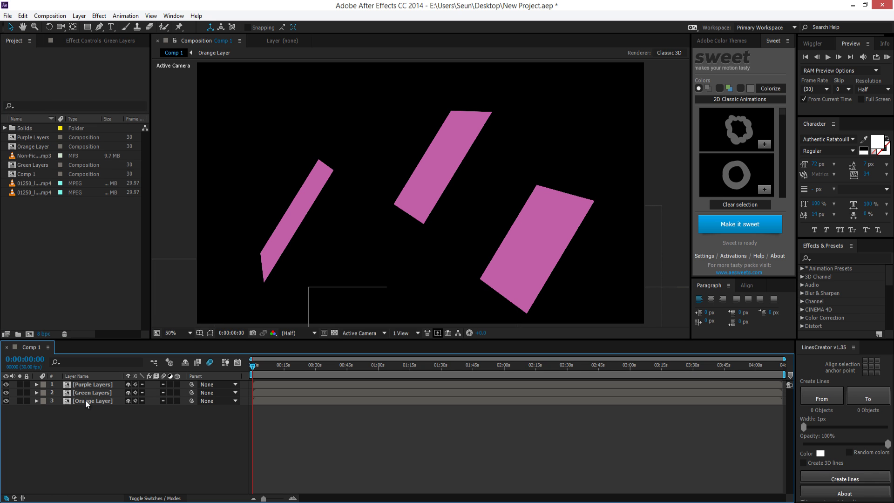
# Open the Orange Layer, Green Layers and Purple Layers precomps from Comp 1 one after another to view their contents.
pyautogui.doubleClick(86, 400)
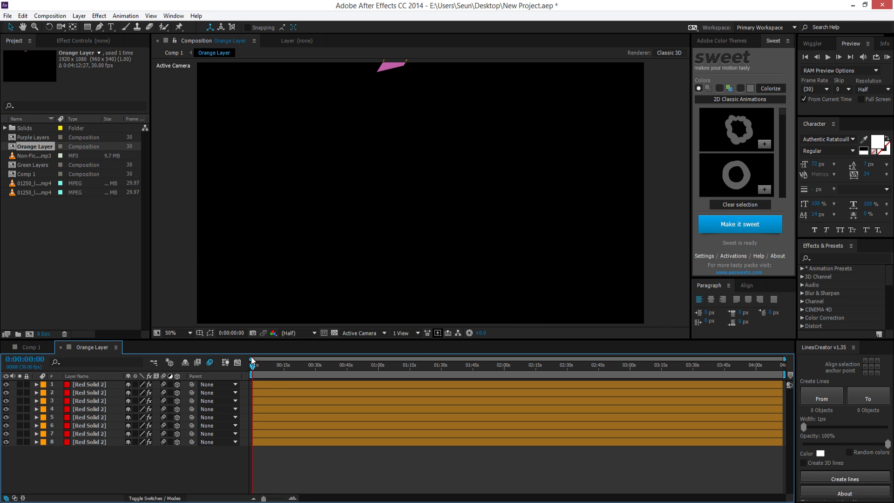
pyautogui.click(39, 347)
pyautogui.doubleClick(80, 392)
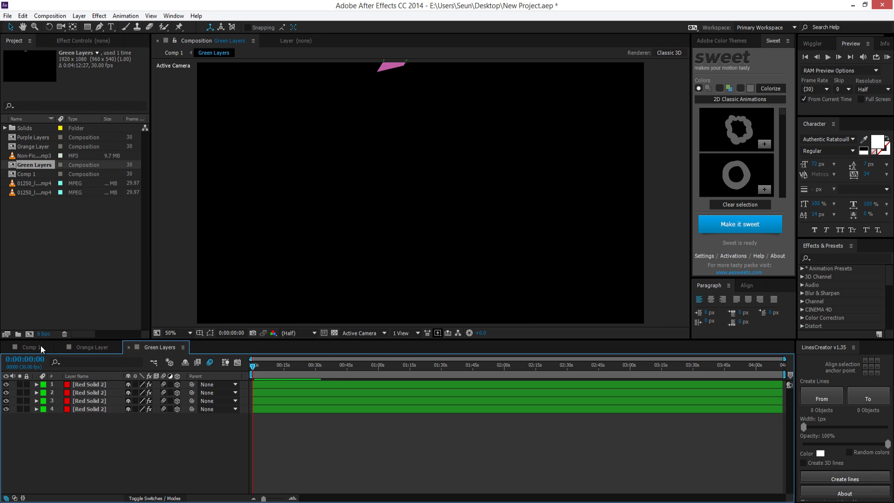
pyautogui.click(41, 346)
pyautogui.doubleClick(88, 387)
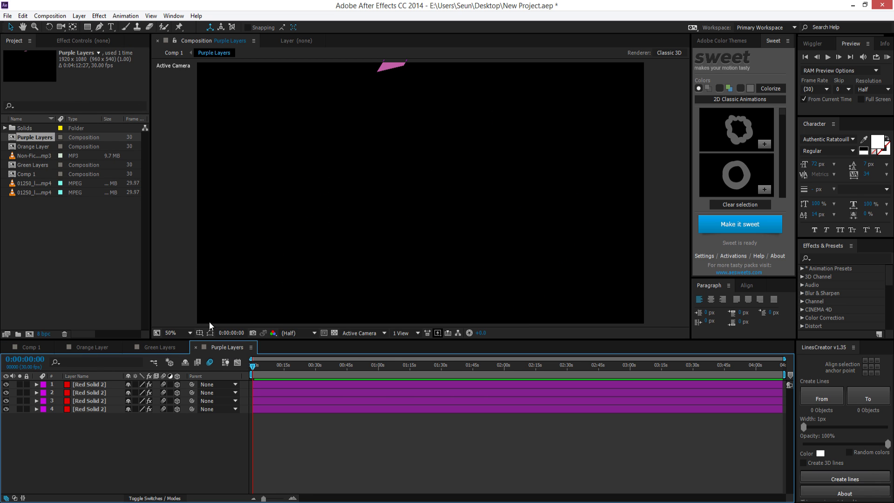
# View the Composition Settings of Purple Layers and close them without changes.
pyautogui.click(44, 18)
pyautogui.click(60, 42)
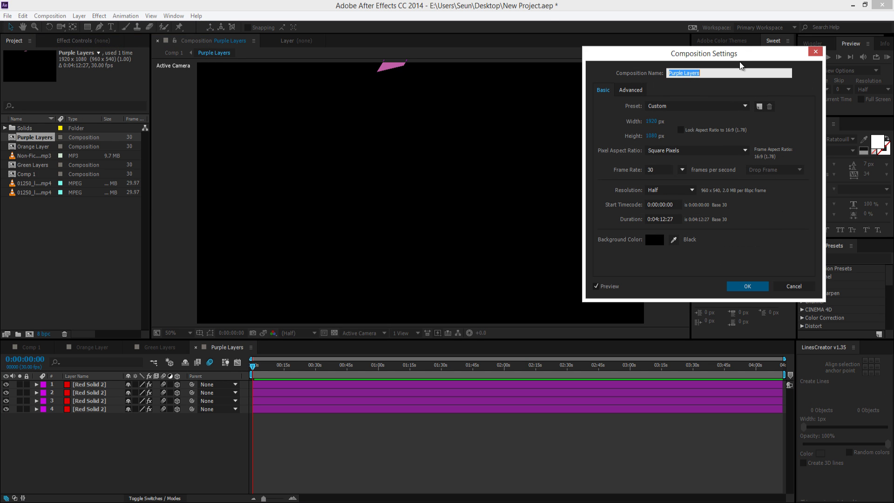
pyautogui.click(819, 56)
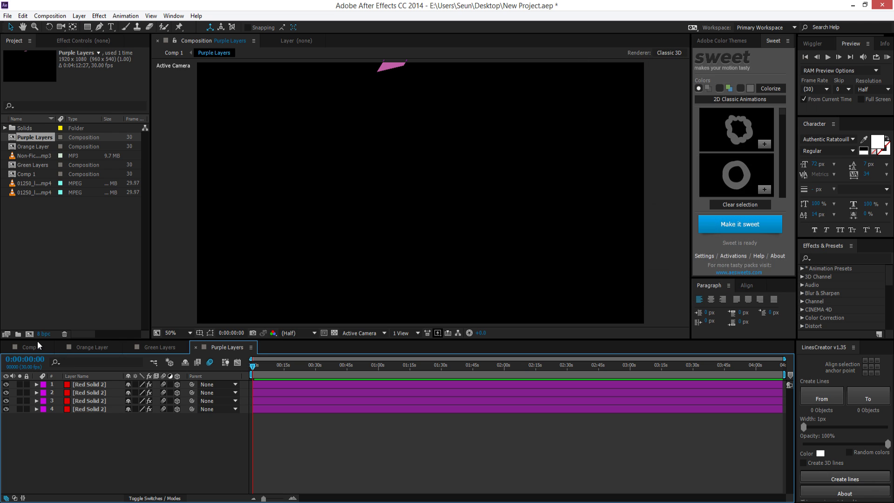
# Return to Comp 1, select the Green Layers and Purple Layers precomps in turn, and clear the selection.
pyautogui.click(30, 347)
pyautogui.click(101, 455)
pyautogui.click(88, 394)
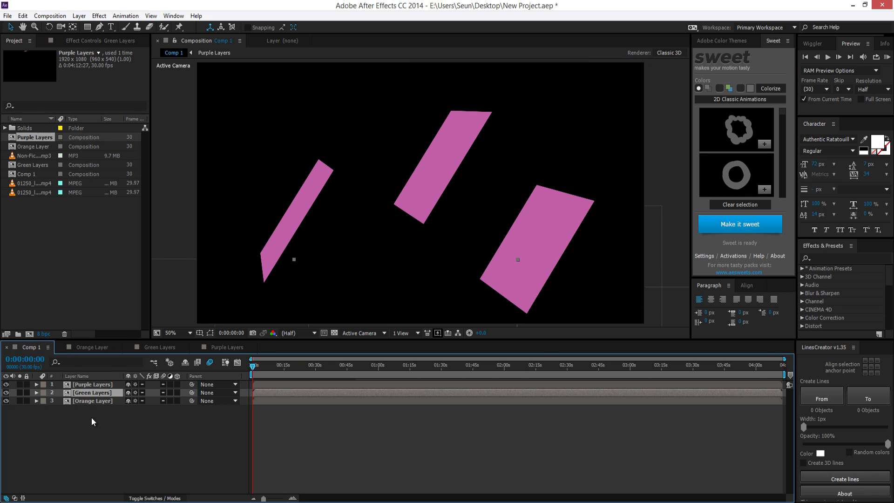
pyautogui.click(91, 417)
pyautogui.click(83, 386)
pyautogui.click(91, 428)
# In the Orange Layer composition, reveal Position on all eight layers and remove their Position keyframes.
pyautogui.click(94, 348)
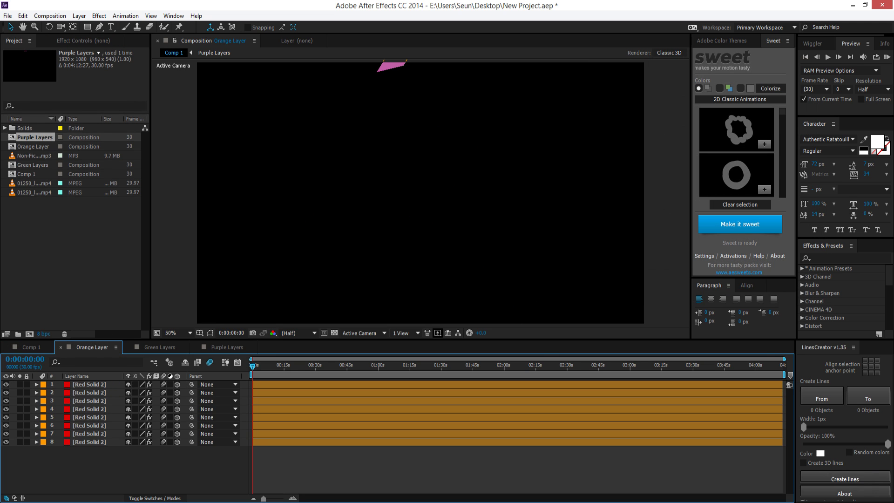
pyautogui.click(270, 387)
pyautogui.keyDown('shift'); pyautogui.click(274, 442); pyautogui.keyUp('shift')
pyautogui.press('p')
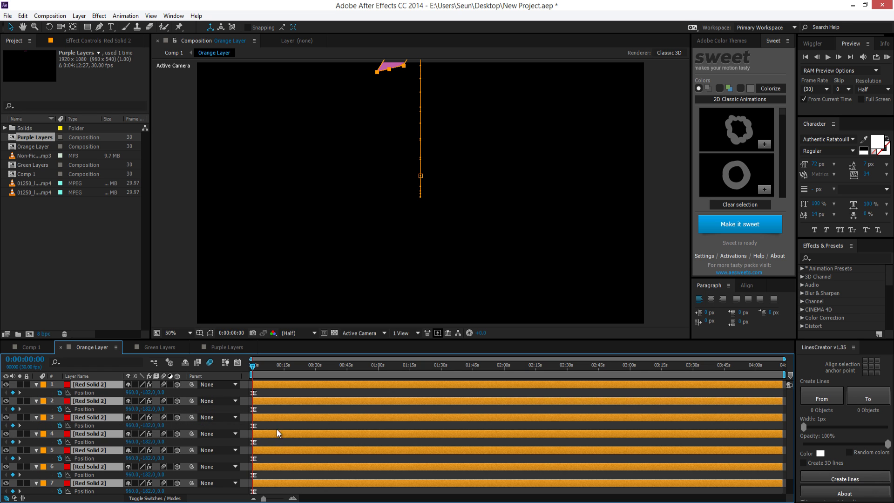
pyautogui.click(395, 84)
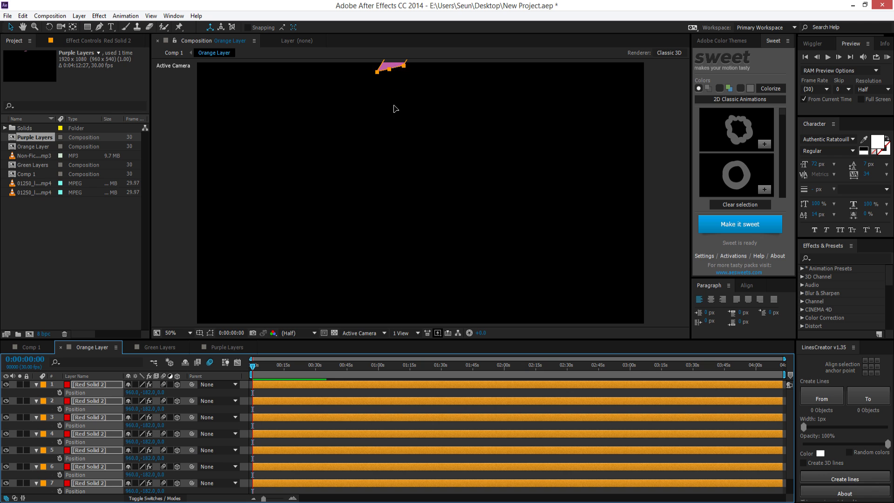
# Clear the selection and spread the stacked pink solids apart across the frame in the Orange Layer composition.
pyautogui.moveTo(393, 107); pyautogui.dragTo(362, 159)
pyautogui.press('p')
pyautogui.press('F2')
pyautogui.moveTo(448, 205); pyautogui.dragTo(379, 241)
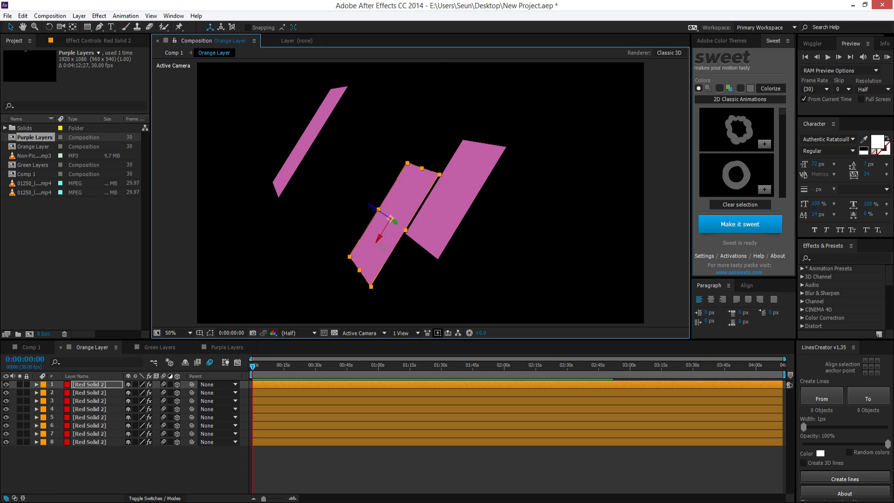
pyautogui.moveTo(460, 201); pyautogui.dragTo(483, 268)
# Set the Fill effect colour of the lower-left solid to light pink.
pyautogui.click(387, 233)
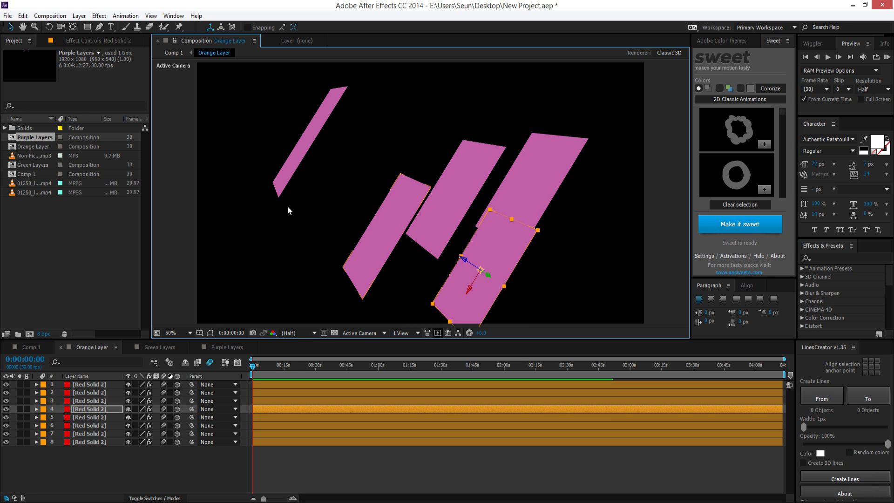
pyautogui.click(84, 41)
pyautogui.click(87, 86)
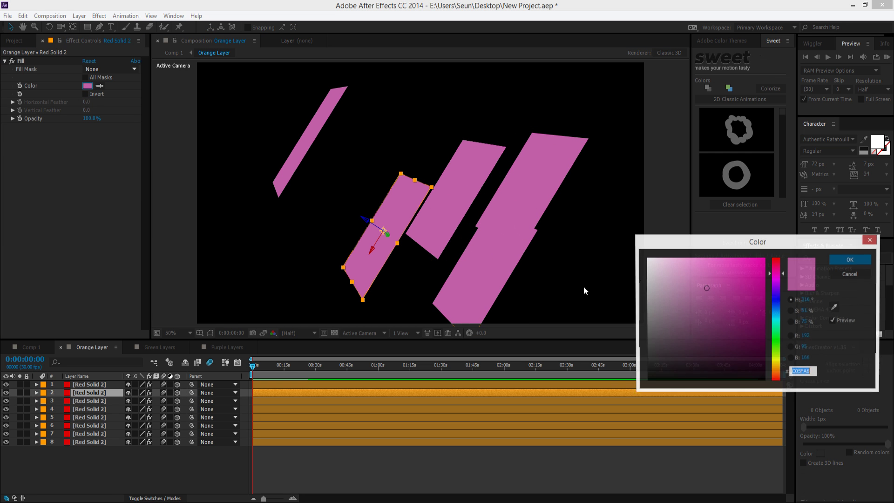
pyautogui.click(678, 272)
pyautogui.click(846, 262)
# Set the Fill effect colour of the upper-right solid to dark blue.
pyautogui.click(559, 191)
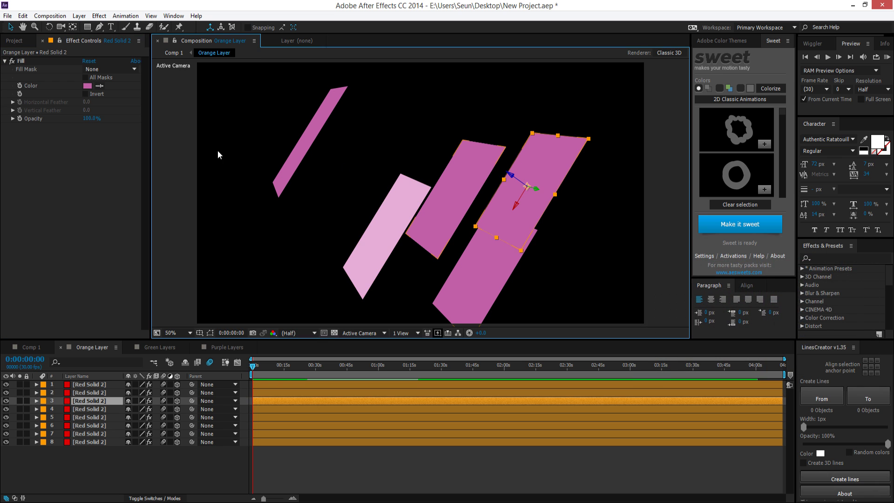
pyautogui.click(88, 86)
pyautogui.click(776, 299)
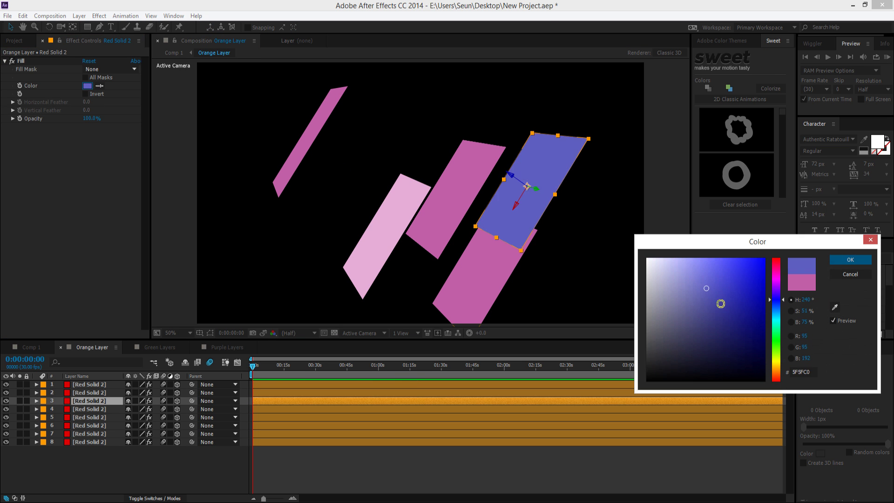
pyautogui.click(850, 259)
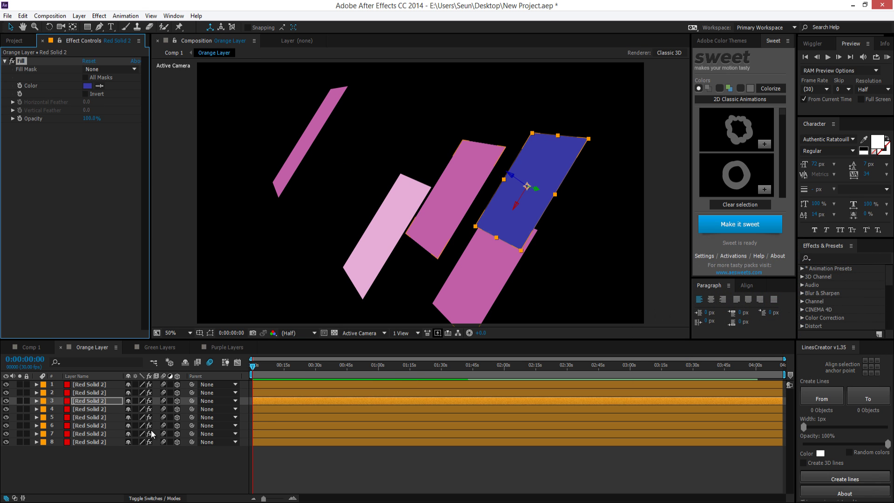
# Return to Comp 1 and move the Orange Layer precomp into the frame, then shift it to the right.
pyautogui.click(47, 346)
pyautogui.press(',')
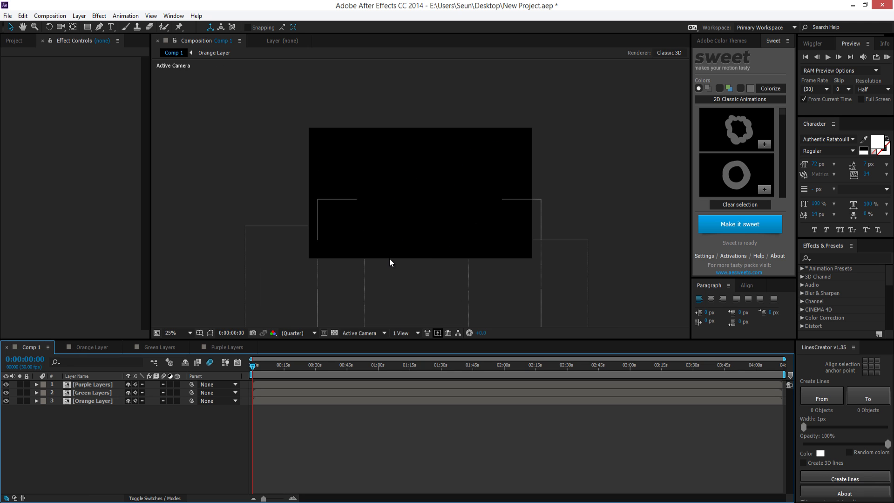
pyautogui.click(89, 351)
pyautogui.click(31, 347)
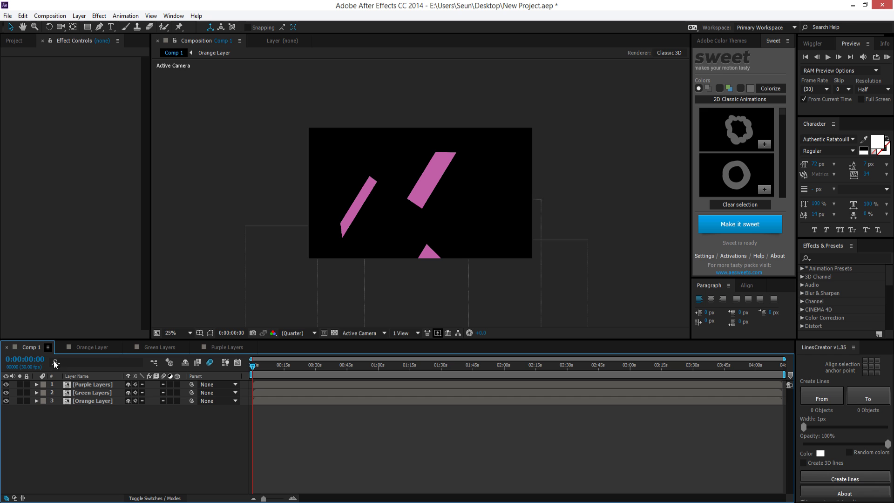
pyautogui.click(82, 401)
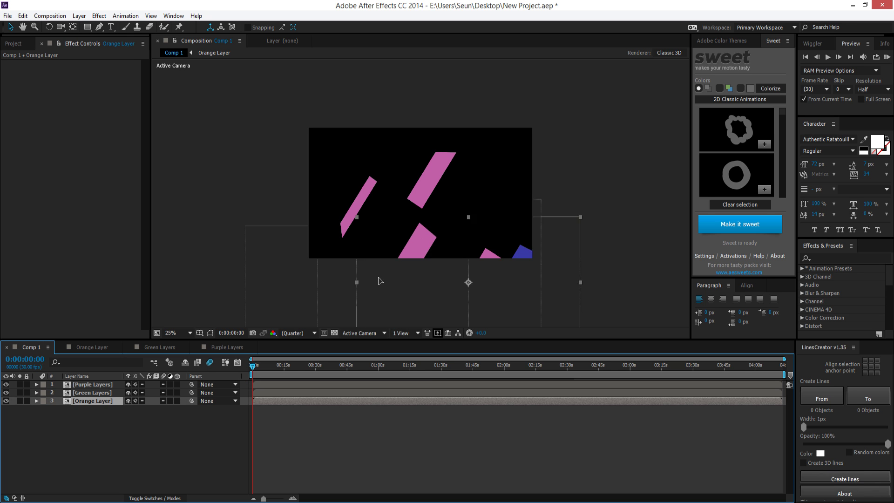
pyautogui.moveTo(379, 280); pyautogui.dragTo(335, 212)
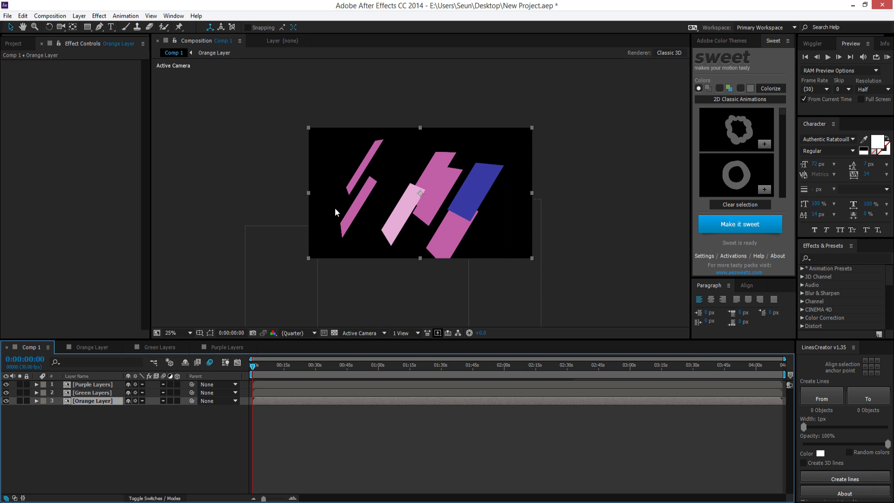
pyautogui.press('.')
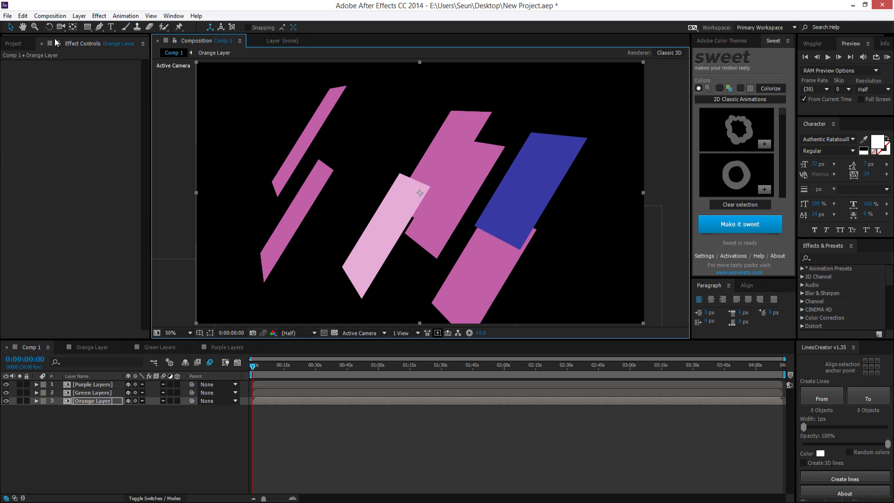
pyautogui.moveTo(443, 214); pyautogui.dragTo(587, 217)
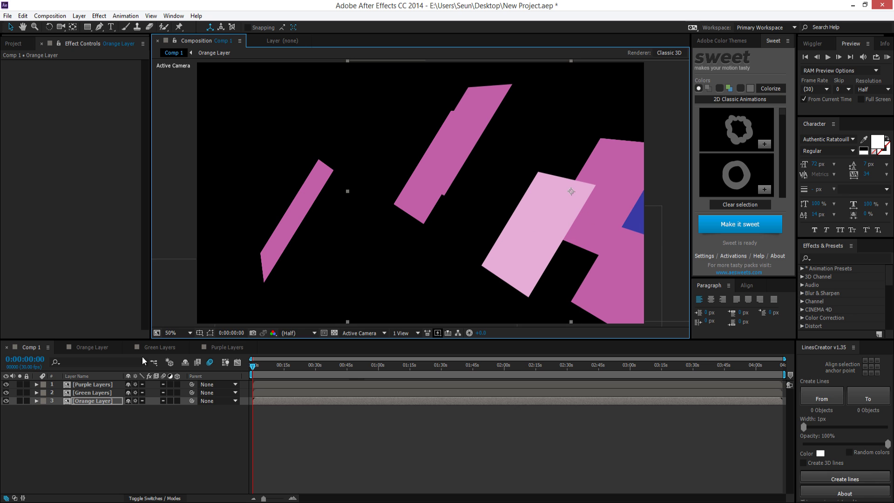
# Move the Orange Layer precomp back to the left and up, so that it extends above the Comp 1 frame.
pyautogui.click(92, 393)
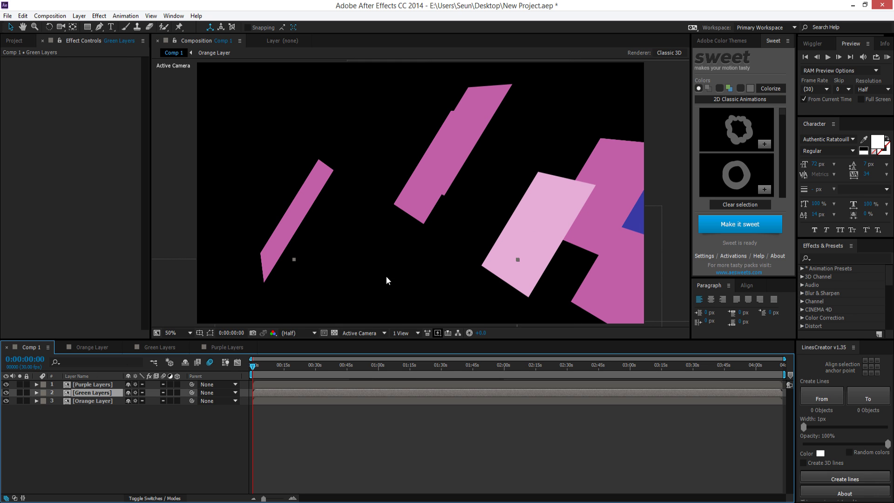
pyautogui.press(',')
pyautogui.press(',')
pyautogui.click(169, 385)
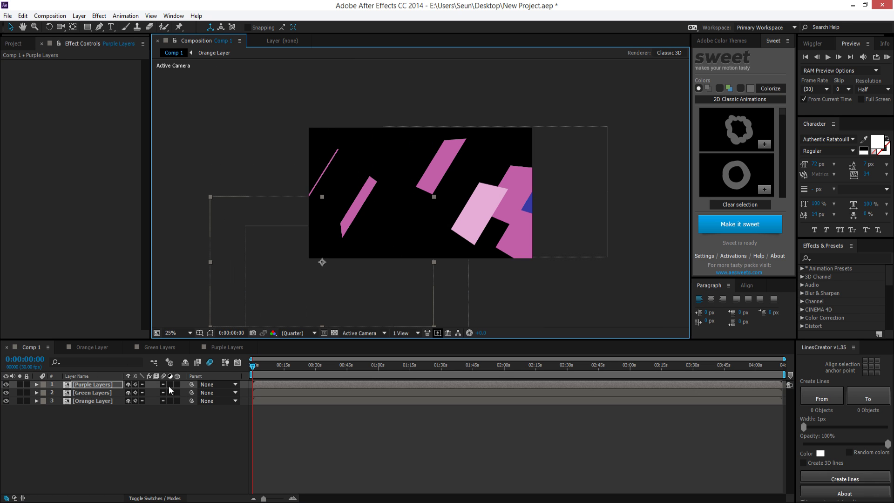
pyautogui.click(92, 400)
pyautogui.moveTo(490, 219); pyautogui.dragTo(421, 163)
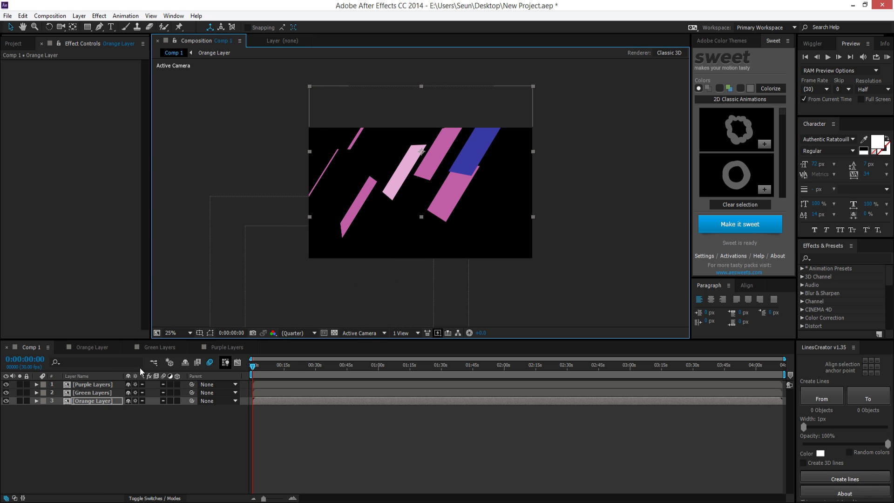
# Move the Purple Layers precomp so its pink solid sits in the lower-right part of the Comp 1 frame.
pyautogui.click(92, 384)
pyautogui.moveTo(402, 273); pyautogui.dragTo(559, 317)
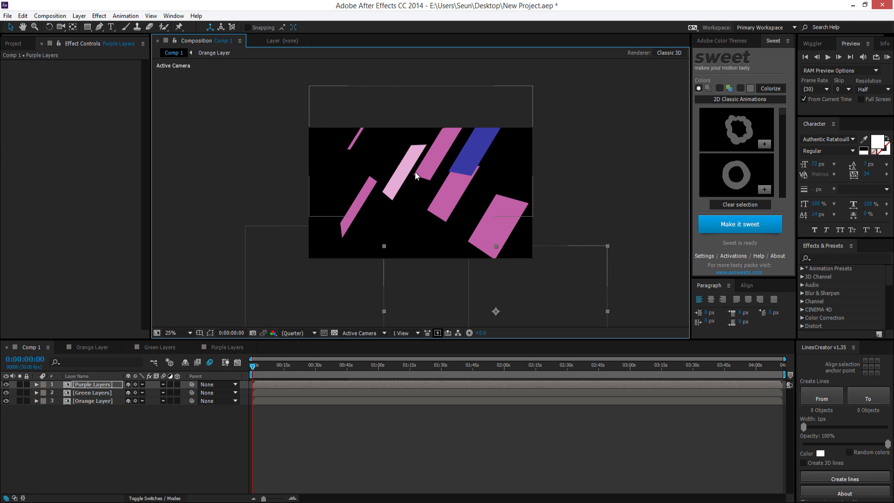
pyautogui.press('.')
pyautogui.press('.')
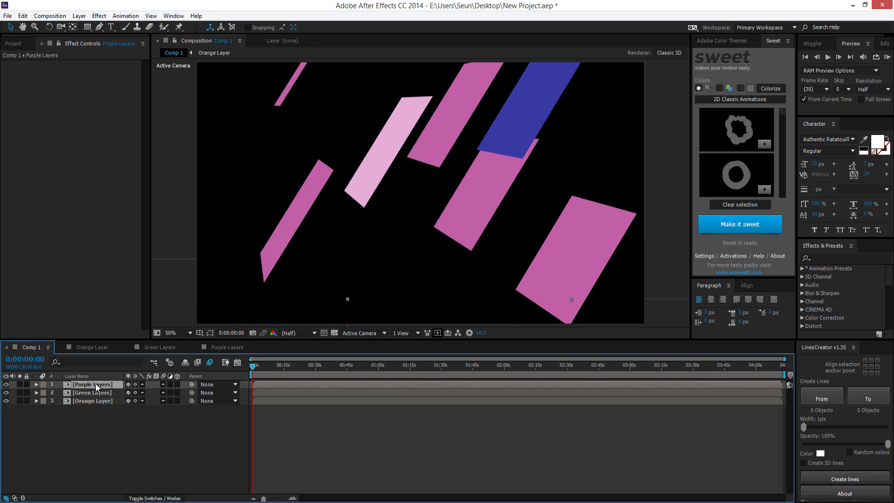
# View the Purple Layers, Green Layers and Orange Layer compositions in turn, return to Comp 1 and select Green Layers.
pyautogui.doubleClick(96, 384)
pyautogui.click(71, 347)
pyautogui.click(153, 347)
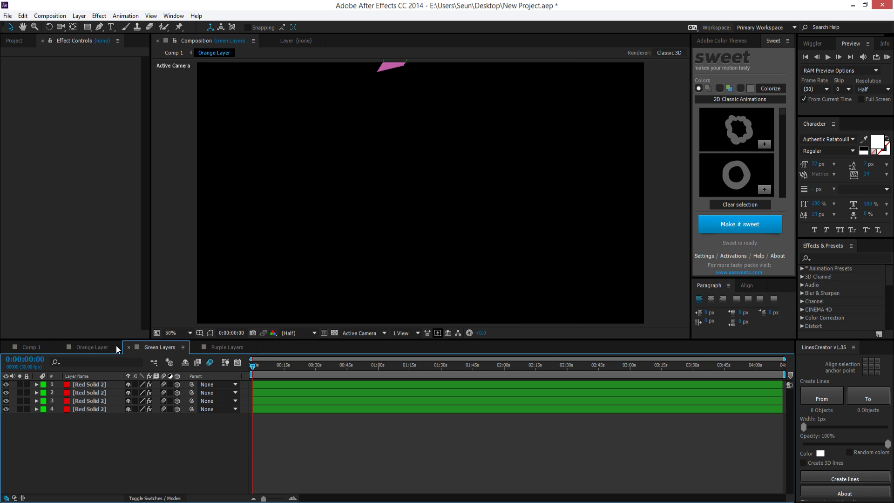
pyautogui.click(92, 347)
pyautogui.click(19, 346)
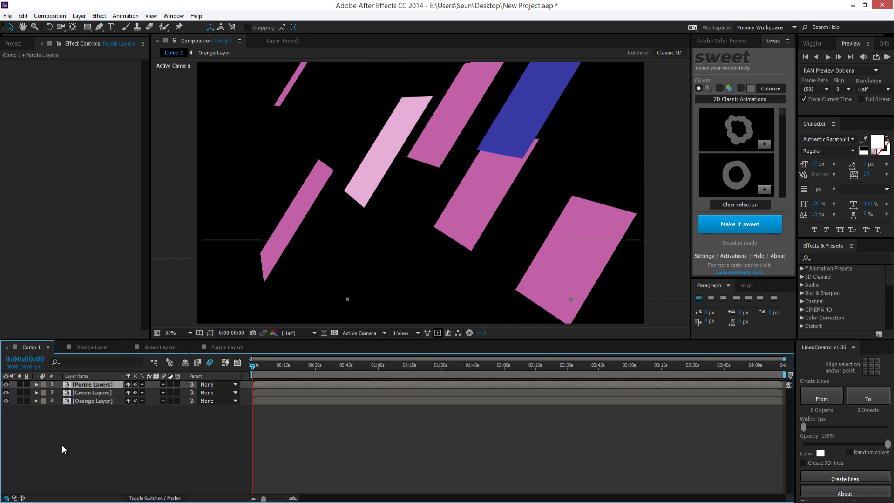
pyautogui.click(94, 392)
pyautogui.click(85, 403)
pyautogui.click(96, 393)
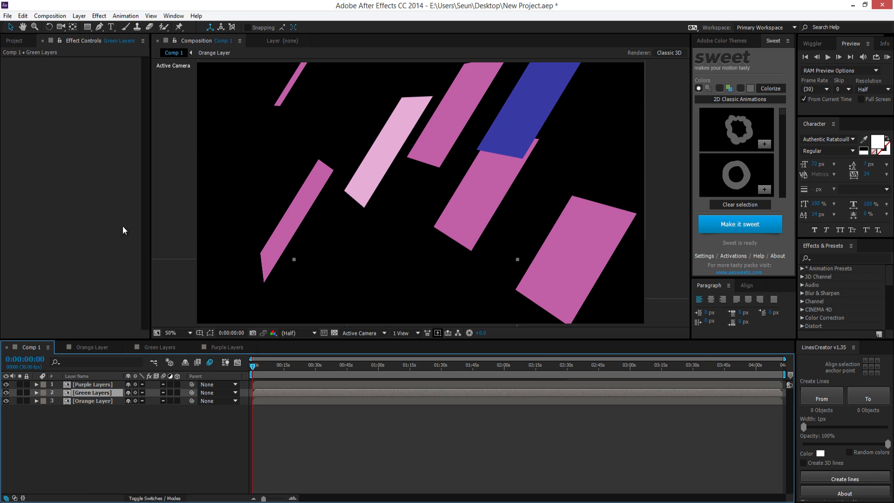
# Try adding a second instance of the Orange Layer composition at the end of Comp 1's layer stack, and undo it.
pyautogui.click(22, 42)
pyautogui.click(34, 148)
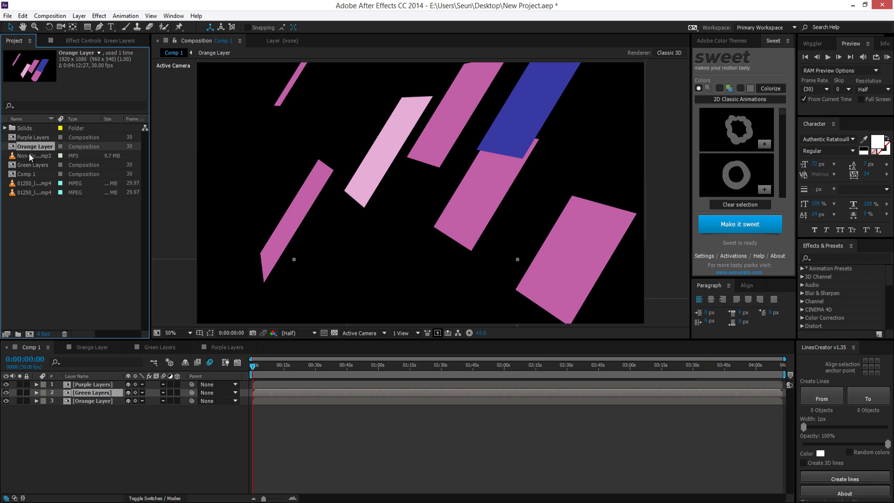
pyautogui.moveTo(29, 147); pyautogui.dragTo(70, 413)
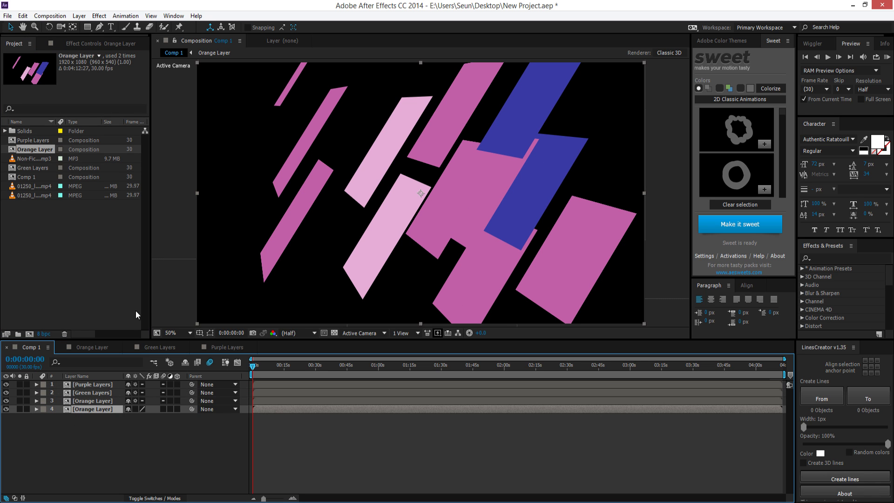
pyautogui.hotkey('ctrl', 'z')
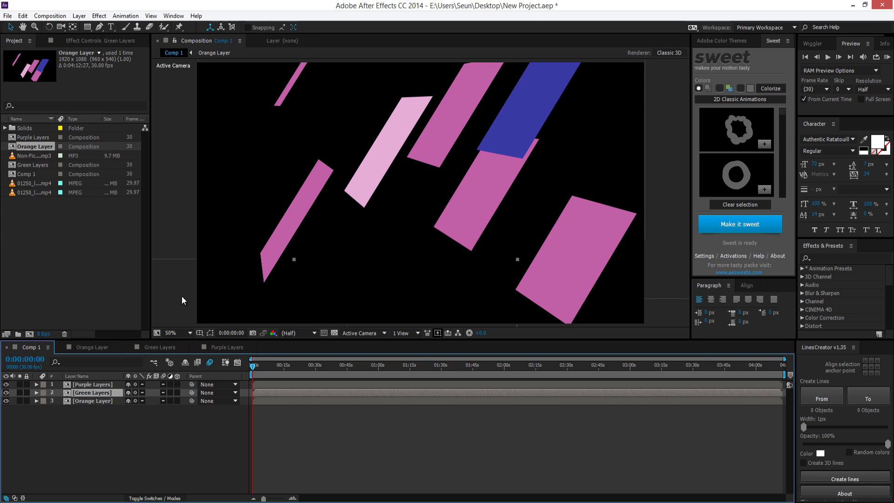
pyautogui.click(89, 384)
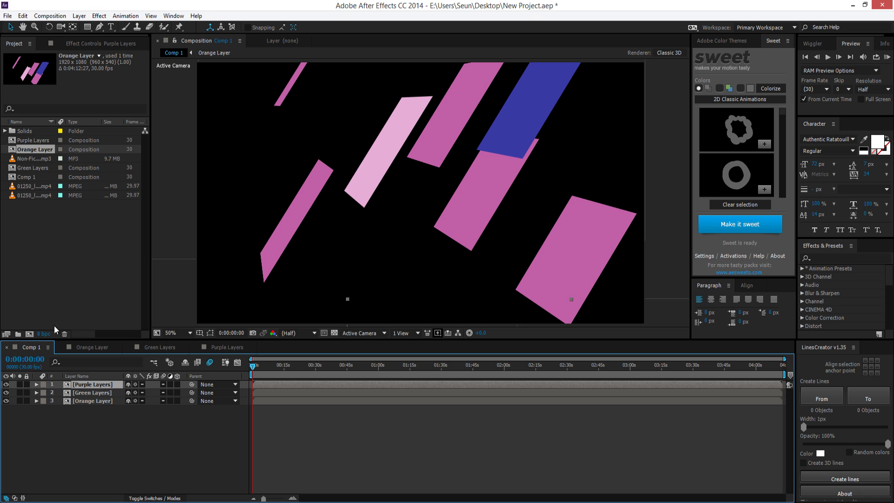
pyautogui.click(80, 392)
pyautogui.click(83, 402)
pyautogui.click(90, 394)
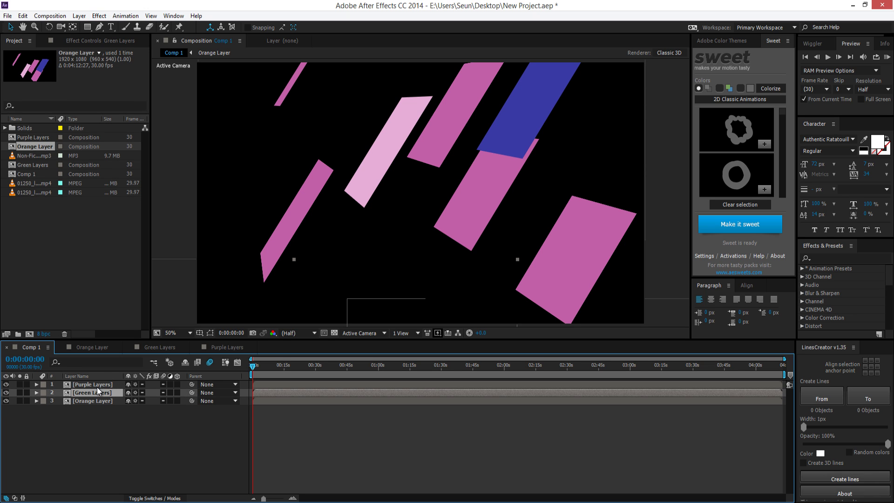
# Apply Fast Blur to the Purple Layers precomp with Blurriness about 105.
pyautogui.click(94, 386)
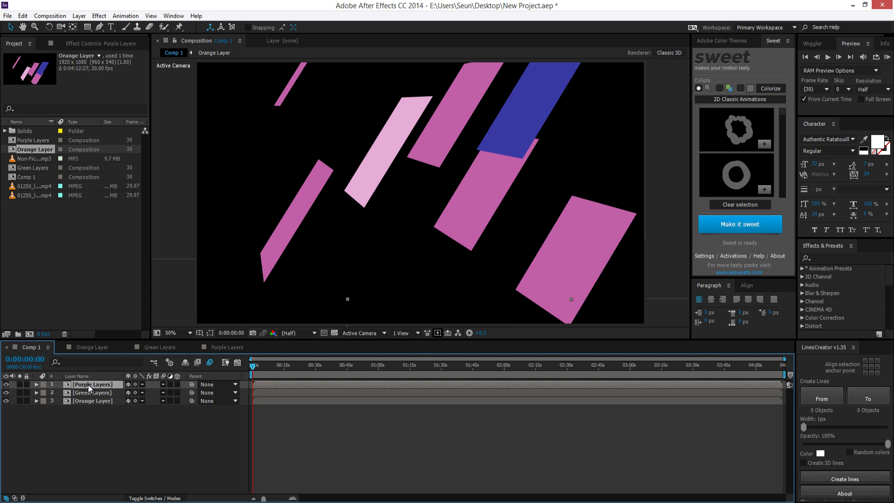
pyautogui.click(99, 15)
pyautogui.moveTo(126, 119)
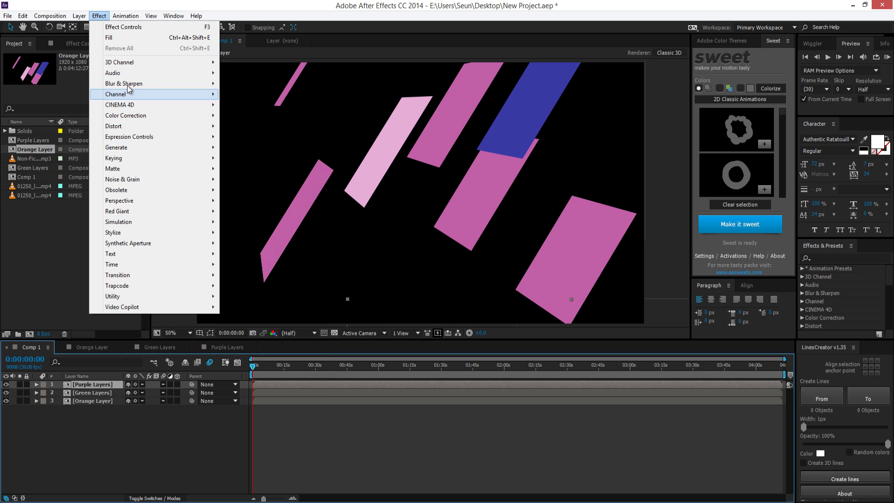
pyautogui.moveTo(126, 84)
pyautogui.click(246, 190)
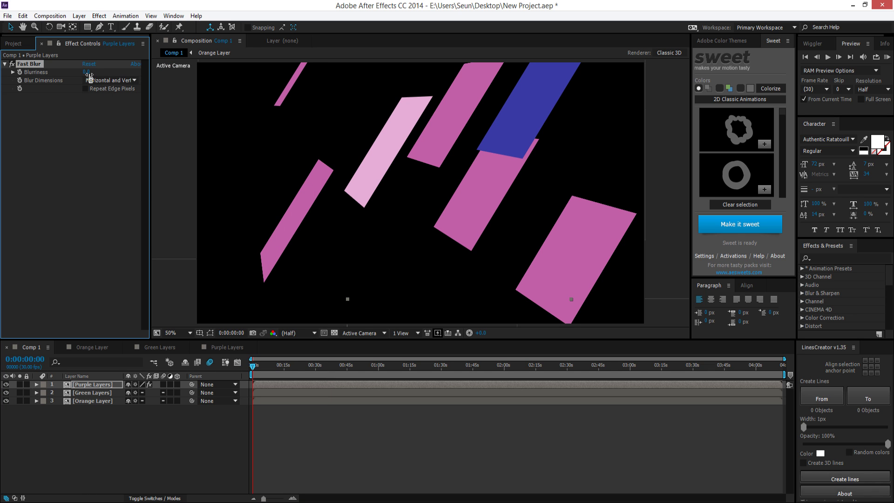
pyautogui.moveTo(87, 71); pyautogui.dragTo(137, 70)
pyautogui.click(78, 385)
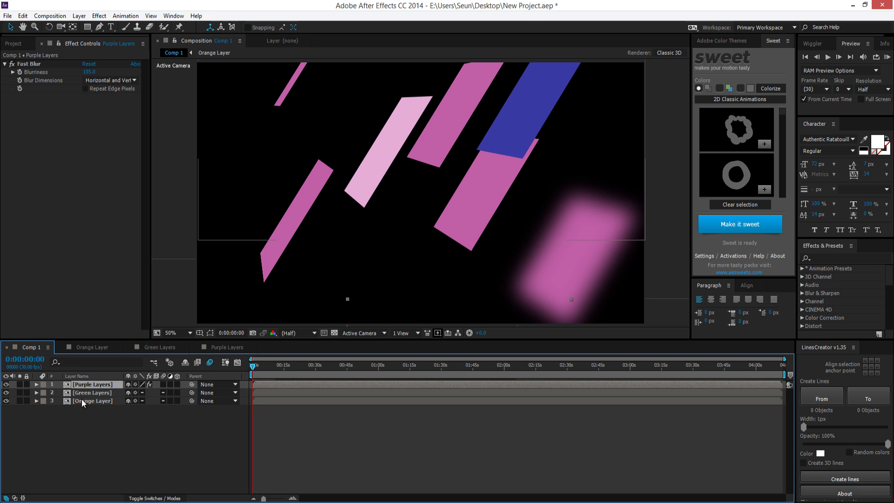
# Toggle the Orange Layer precomp's visibility off and on, and apply Fast Blur to it with Blurriness about 86.
pyautogui.click(82, 399)
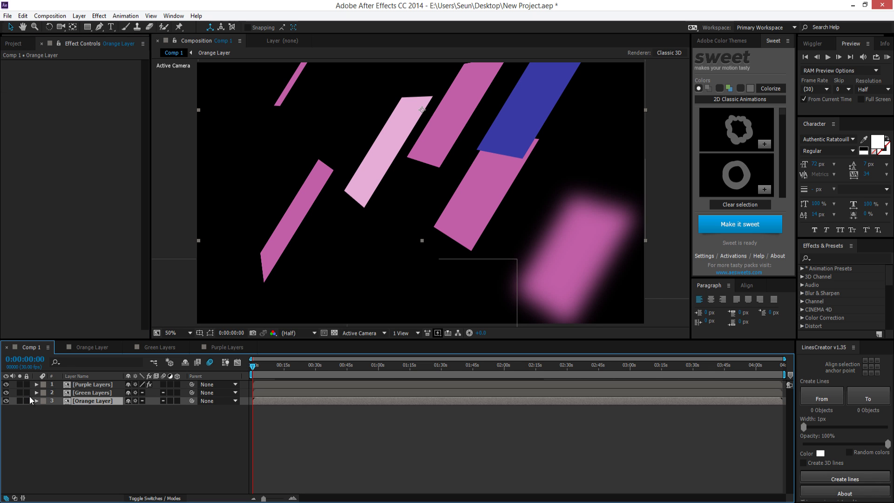
pyautogui.click(6, 401)
pyautogui.click(6, 401)
pyautogui.click(94, 401)
pyautogui.click(99, 16)
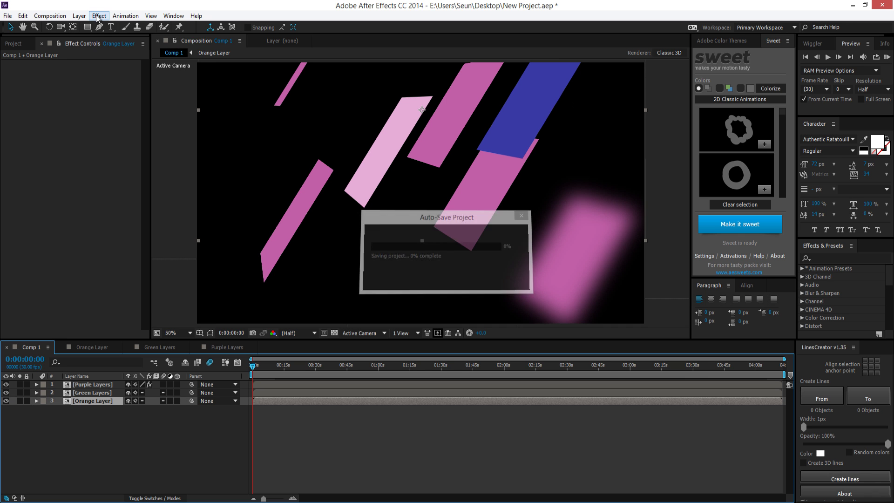
pyautogui.click(114, 37)
pyautogui.moveTo(86, 73); pyautogui.dragTo(126, 67)
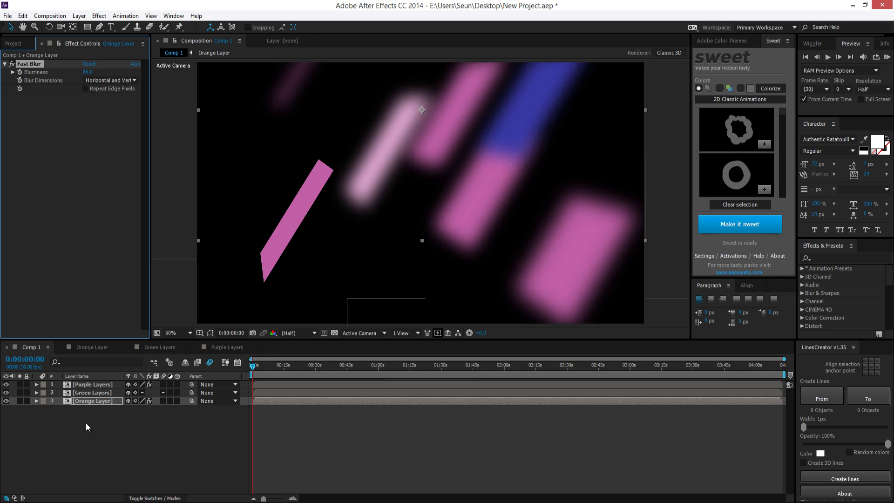
# Open the Orange Layer precomp, select several of its solids to check their effects, and return to Comp 1 with Orange Layer selected.
pyautogui.doubleClick(84, 401)
pyautogui.click(88, 385)
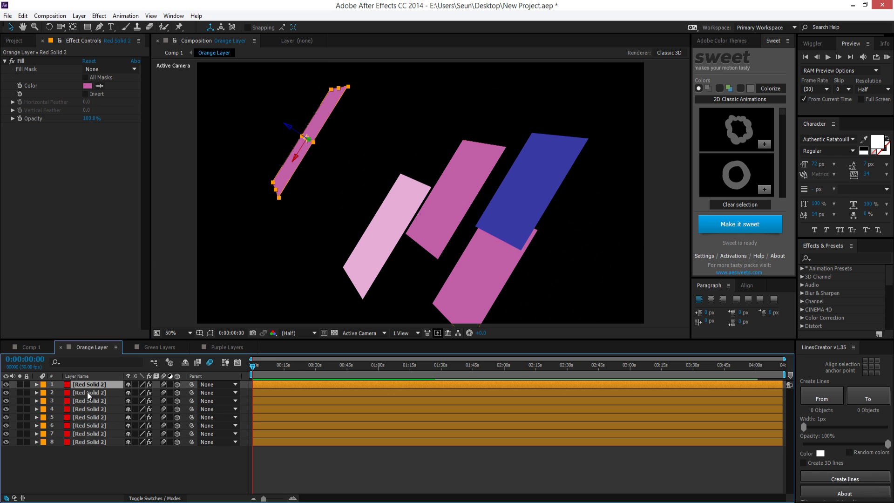
pyautogui.click(96, 441)
pyautogui.click(91, 401)
pyautogui.click(89, 417)
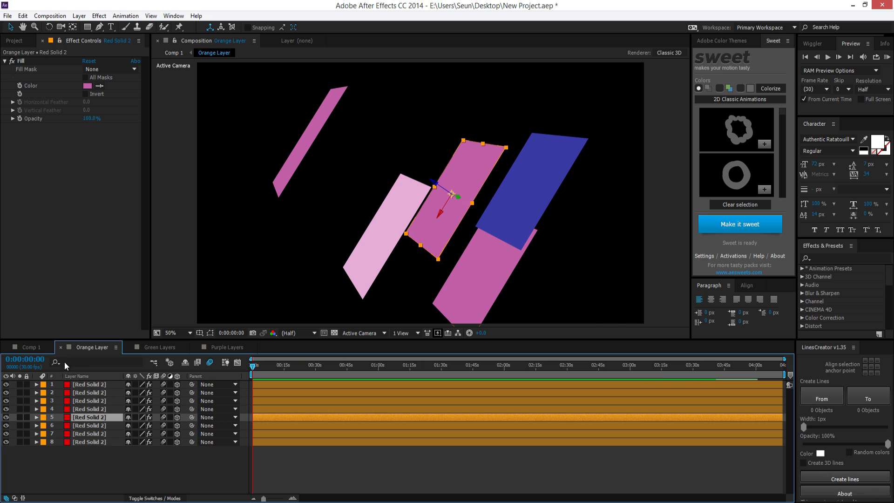
pyautogui.click(29, 347)
pyautogui.click(88, 400)
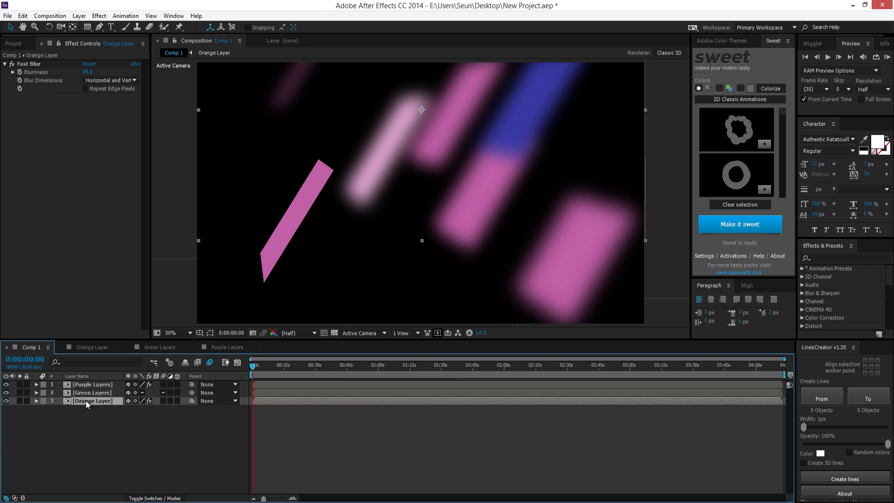
# Spread the blue, pink and light pink solids further apart in the Orange Layer composition, and shift the blurred precomp slightly in Comp 1.
pyautogui.doubleClick(86, 400)
pyautogui.moveTo(532, 191); pyautogui.dragTo(555, 135)
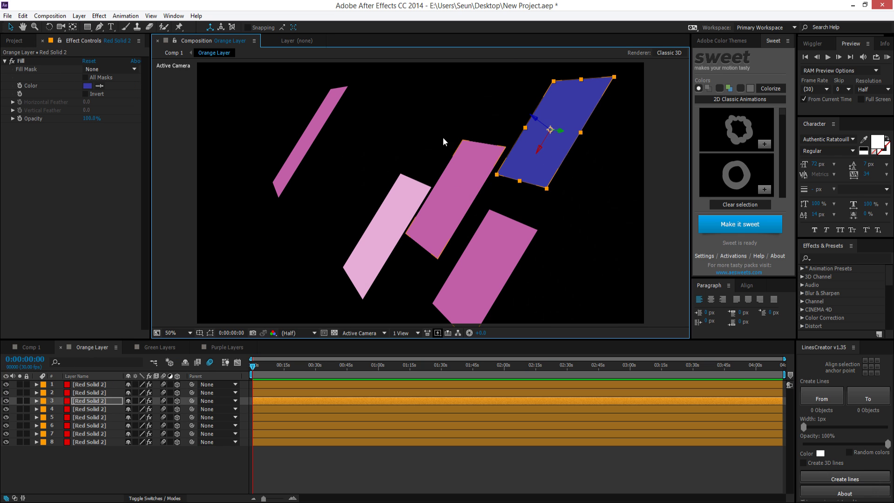
pyautogui.moveTo(454, 201); pyautogui.dragTo(407, 121)
pyautogui.moveTo(431, 222); pyautogui.dragTo(281, 274)
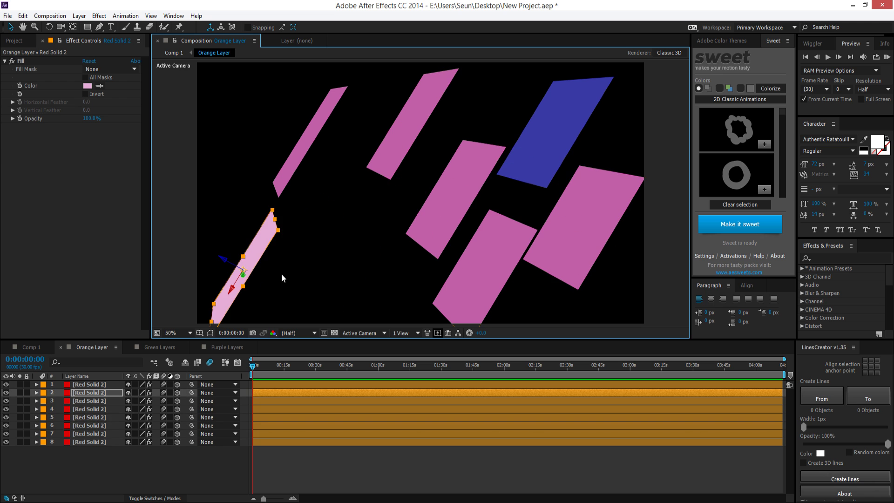
pyautogui.click(33, 347)
pyautogui.moveTo(477, 202); pyautogui.dragTo(462, 219)
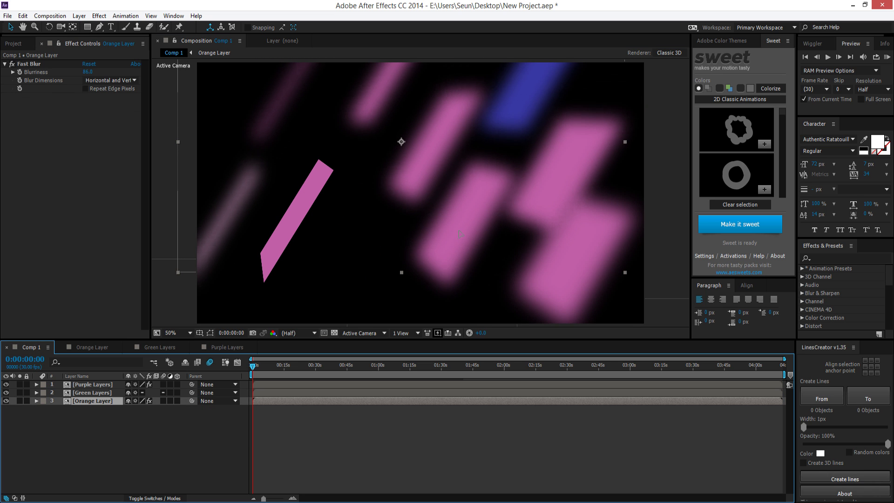